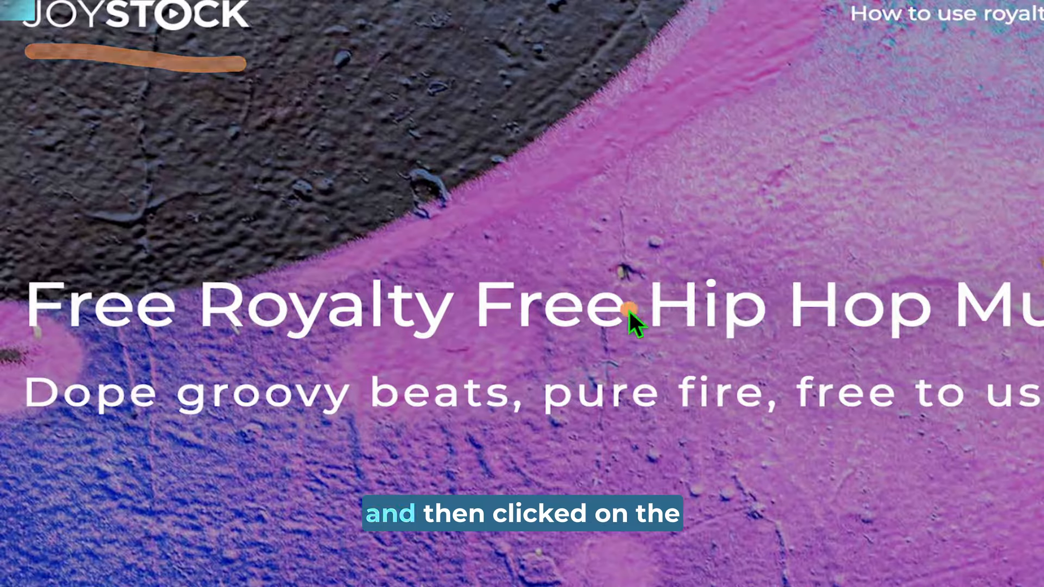
Locate Joystock's Coffee Break track and import the downloaded file joystock-coffee-break (1).mp3 into the TouchDesigner network.
drag(672, 361, 911, 351)
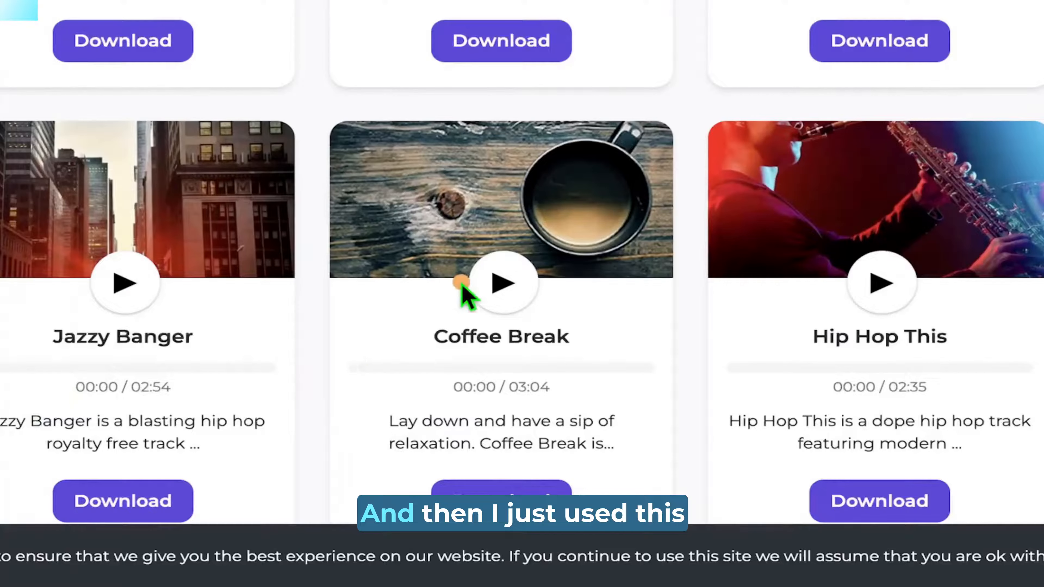
drag(322, 439, 606, 275)
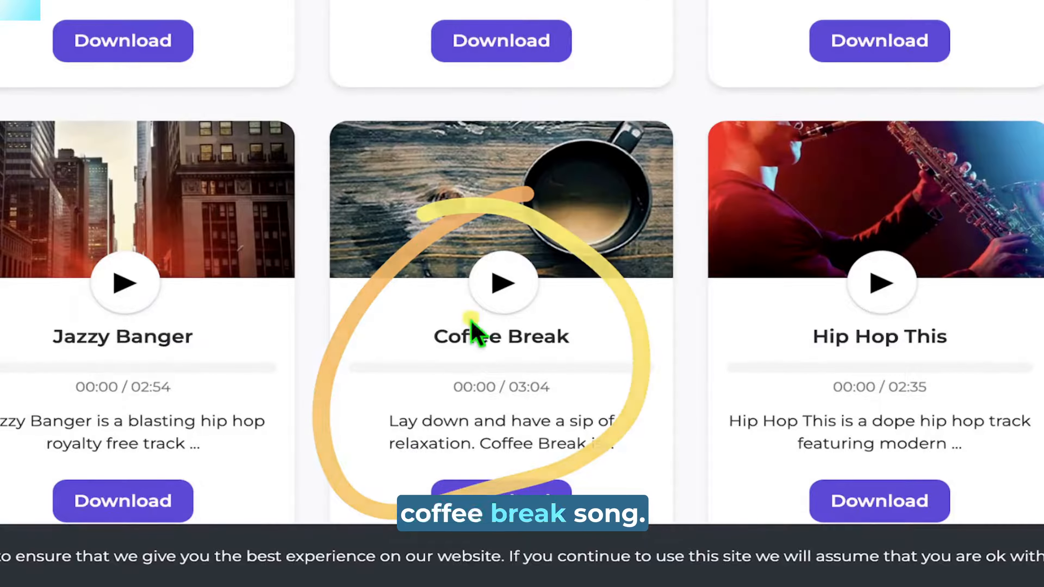
mouse_move(531, 464)
mouse_down()
mouse_move(408, 541)
mouse_move(500, 473)
mouse_up()
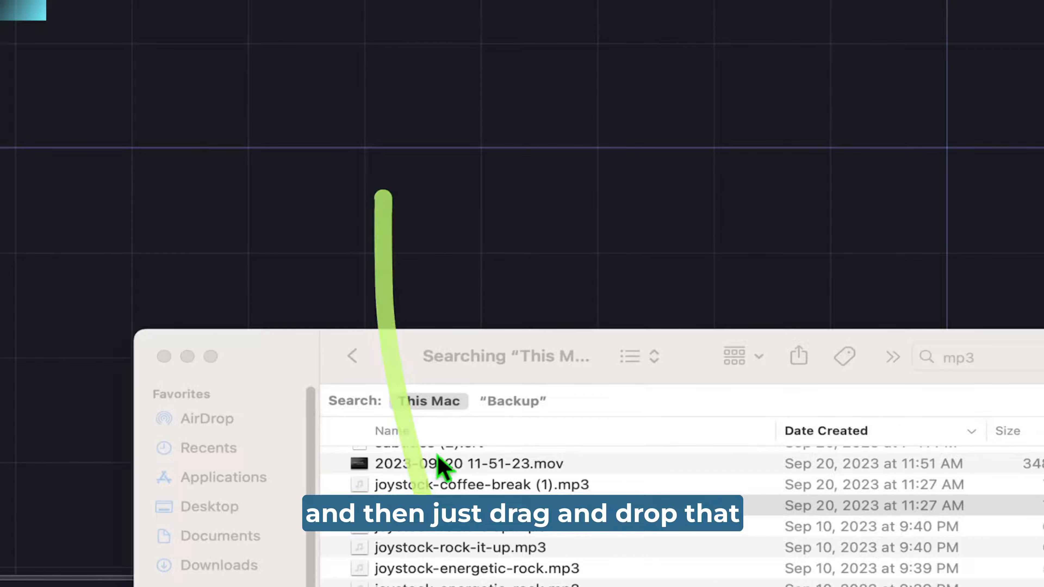
drag(441, 531, 343, 205)
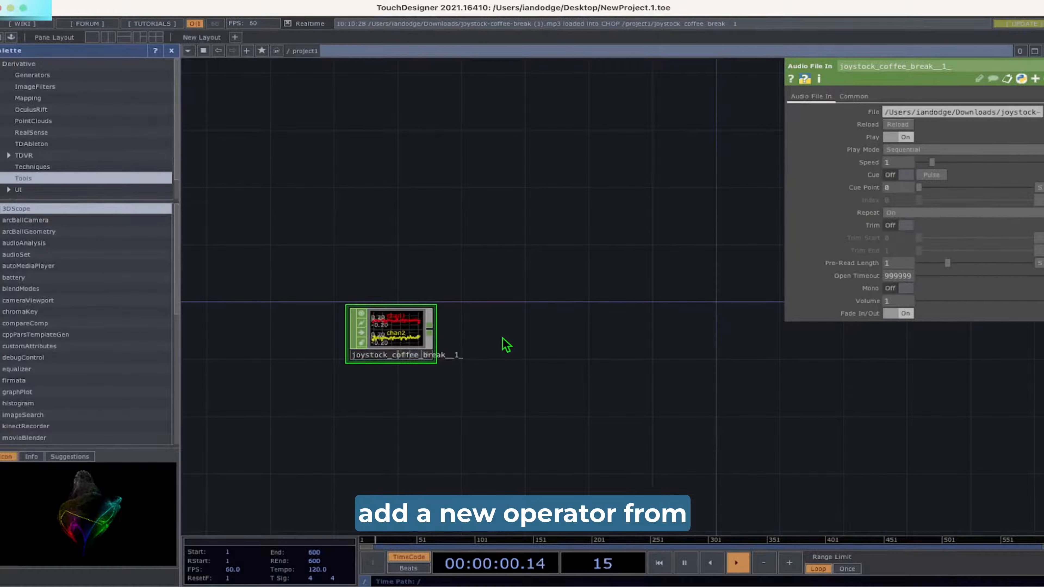
Add an Audio Filter CHOP after the Coffee Break audio operator and connect the audio output to it.
key(Tab)
click(375, 198)
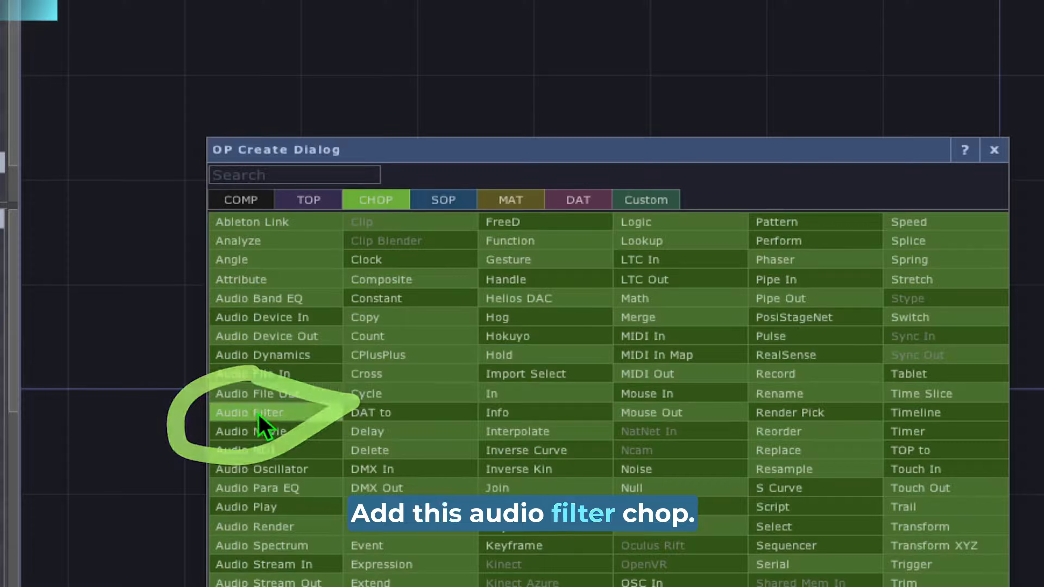
click(259, 413)
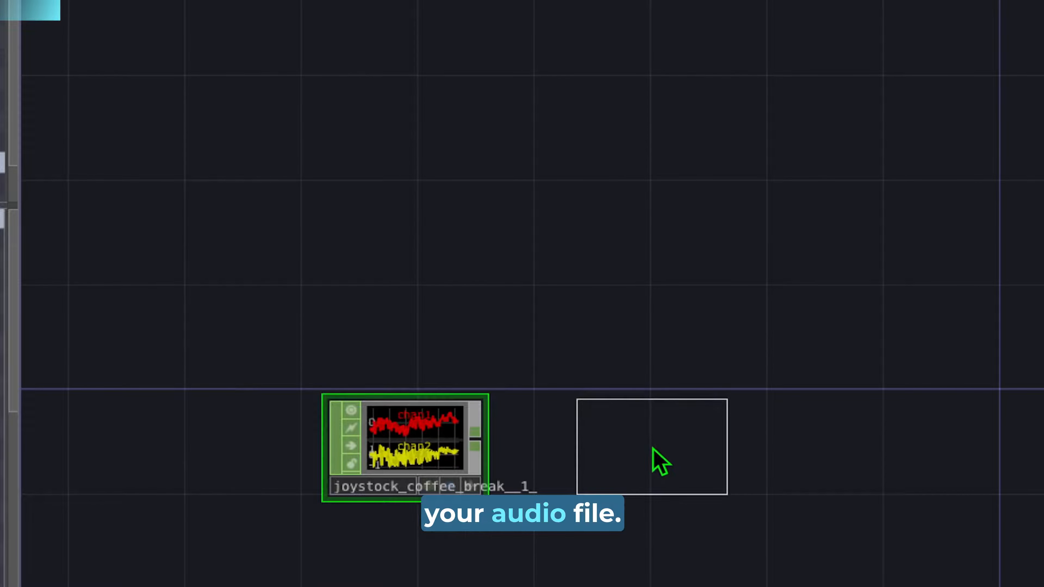
click(657, 459)
drag(474, 432, 550, 430)
Set the audio filter's cutoff units to Frequency and its filter cutoff to 500 Hz.
click(664, 257)
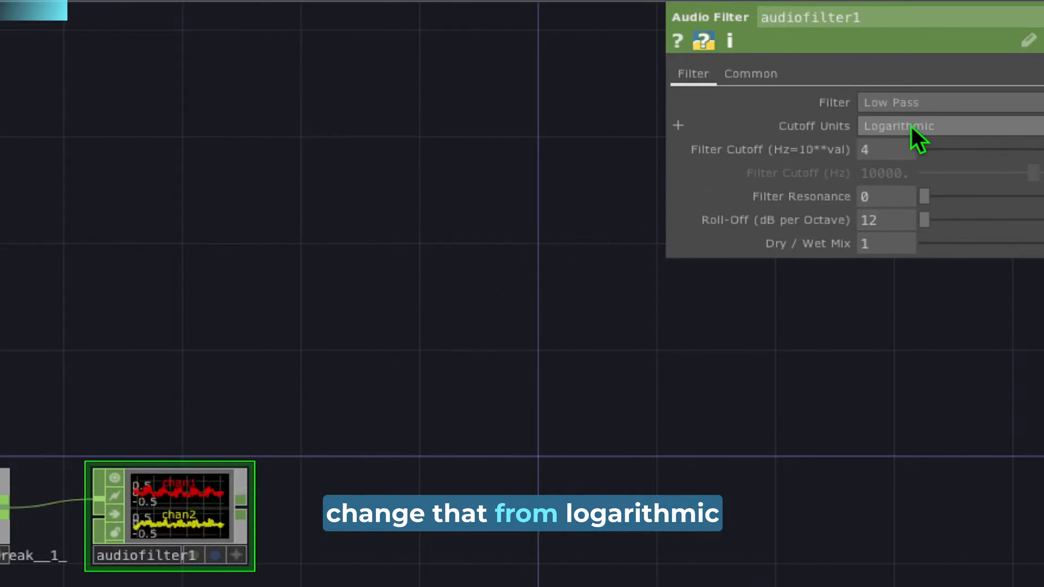
click(911, 127)
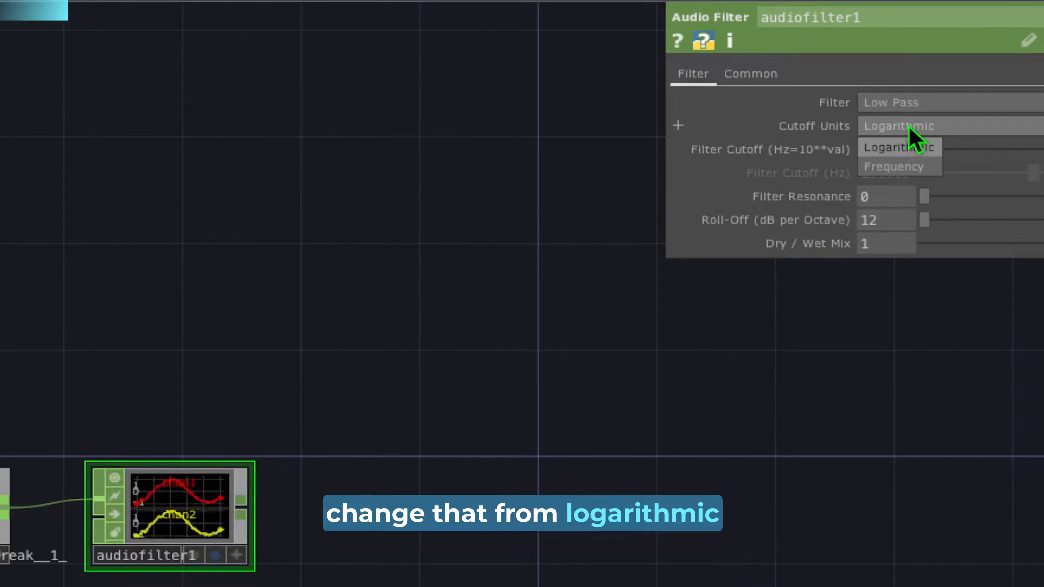
click(892, 168)
click(881, 147)
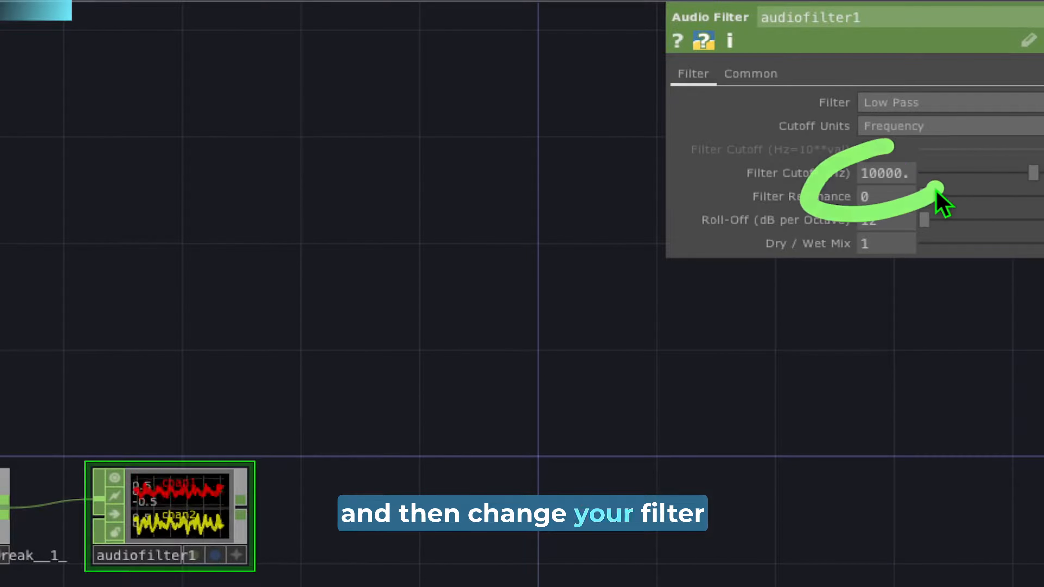
click(892, 173)
text(5)
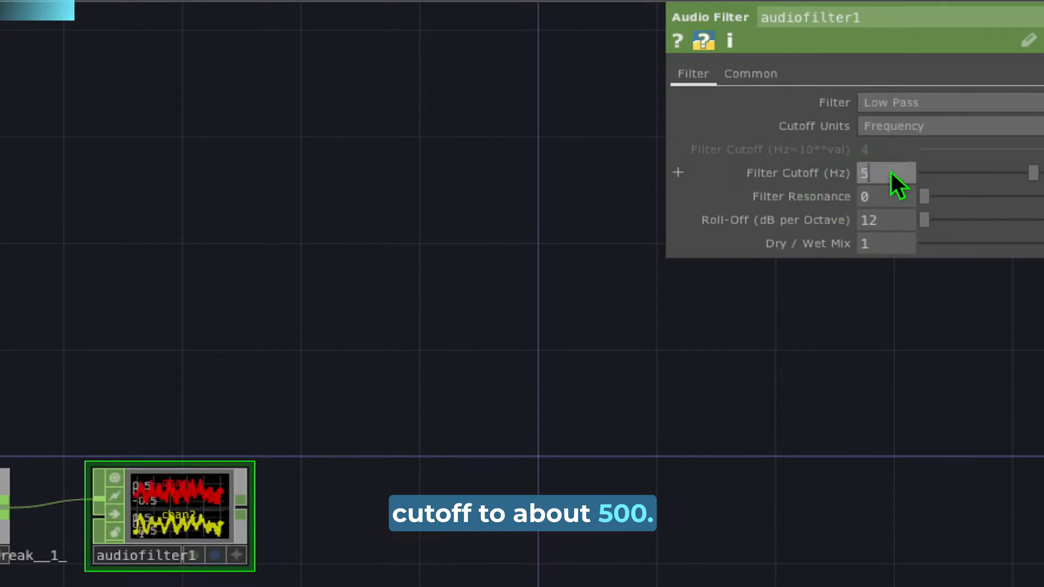
text(00)
key(Return)
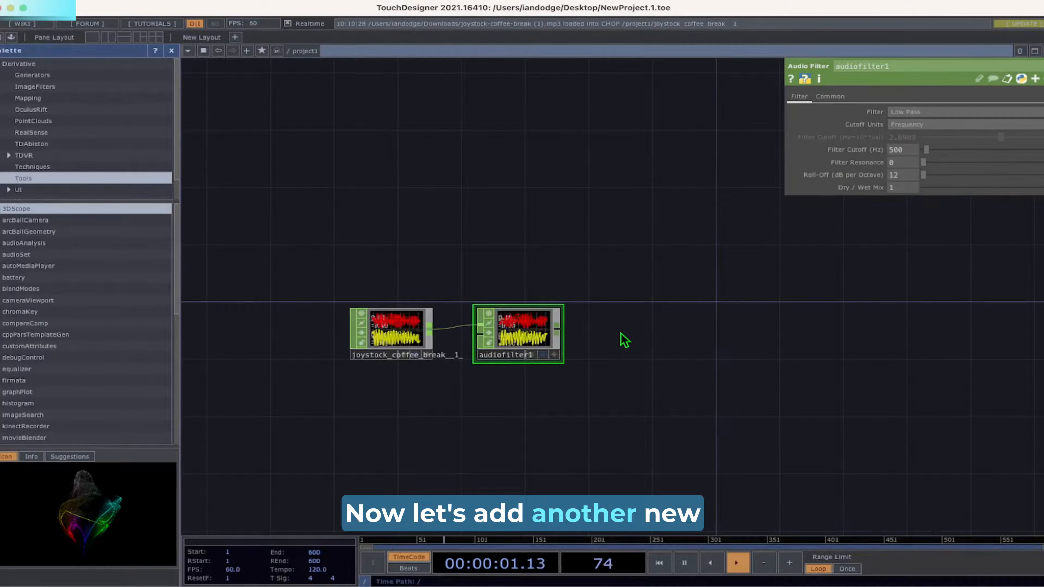
Add an Envelope CHOP after the audio filter, connect the two, and slightly increase the envelope width.
key(Tab)
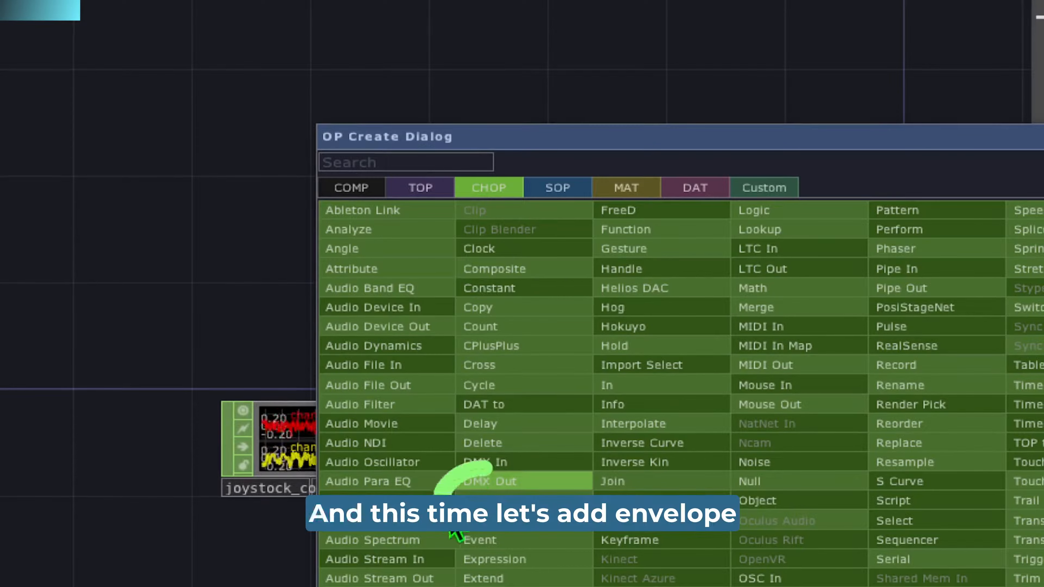
click(505, 501)
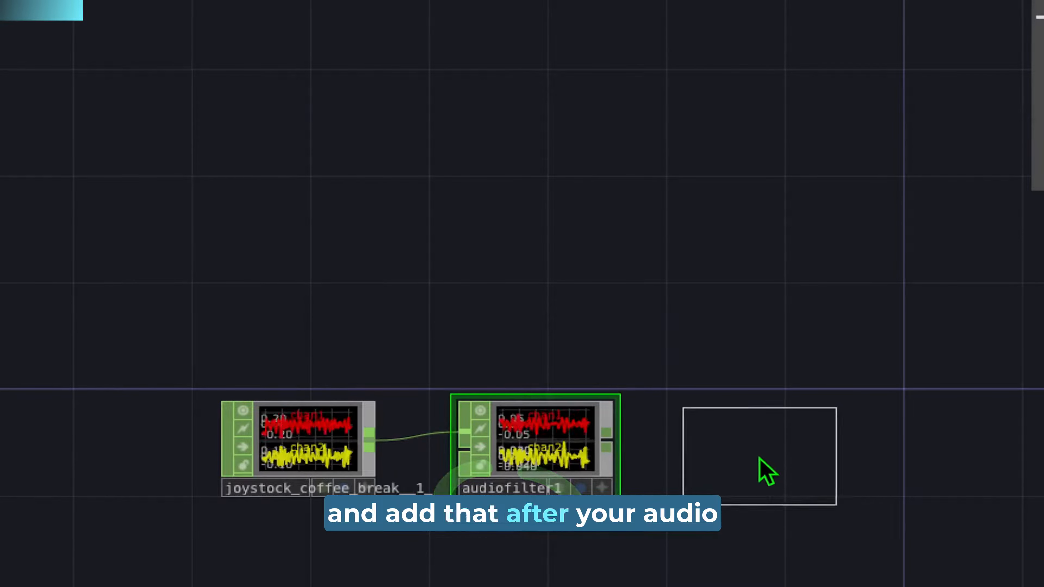
click(771, 461)
drag(611, 438, 700, 443)
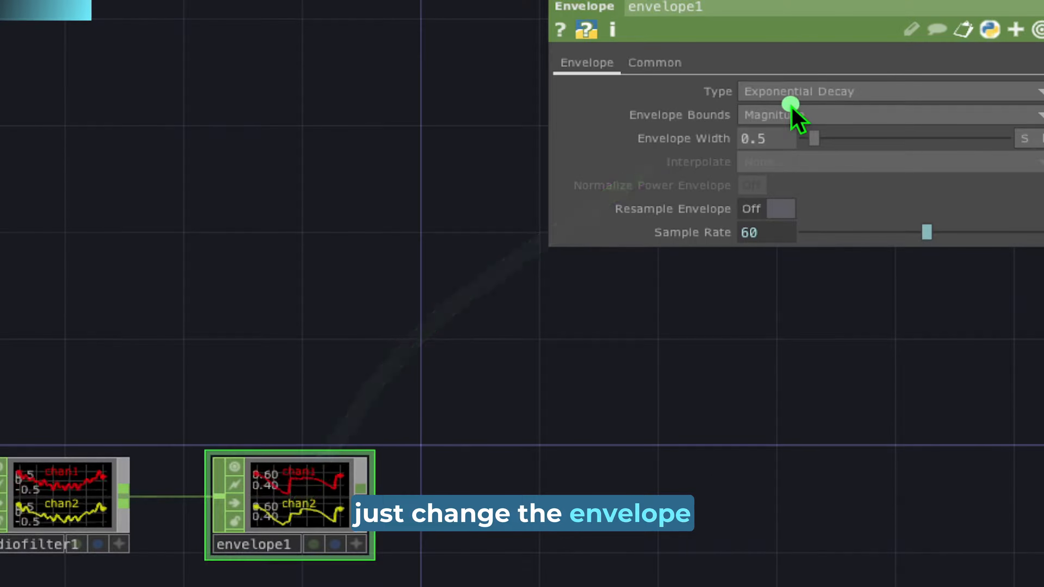
mouse_move(816, 140)
mouse_down()
mouse_move(852, 150)
mouse_move(835, 154)
mouse_move(829, 140)
mouse_up()
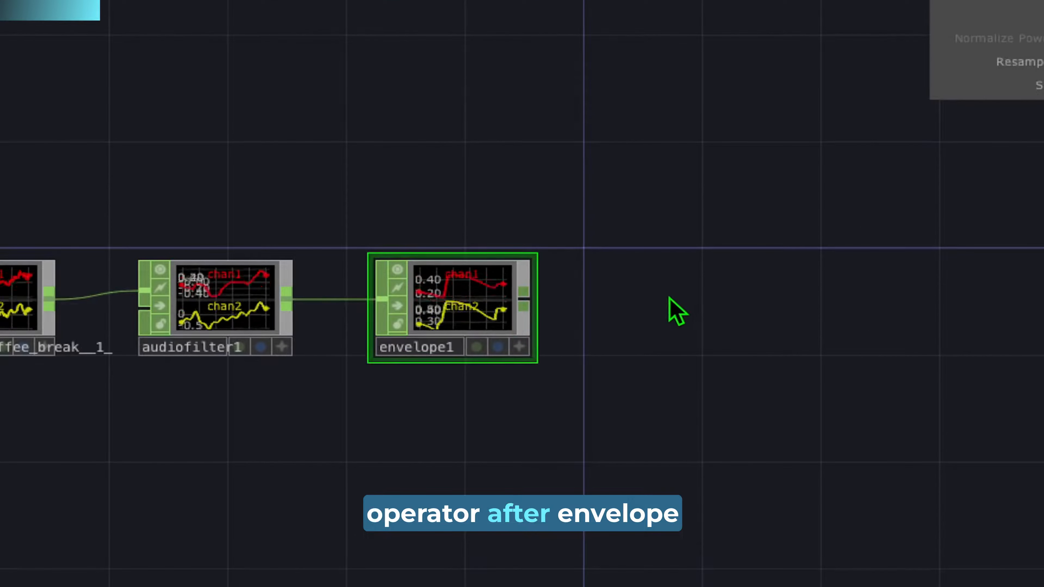
Add a Resample CHOP after the envelope operator and connect the envelope output to it.
key(Tab)
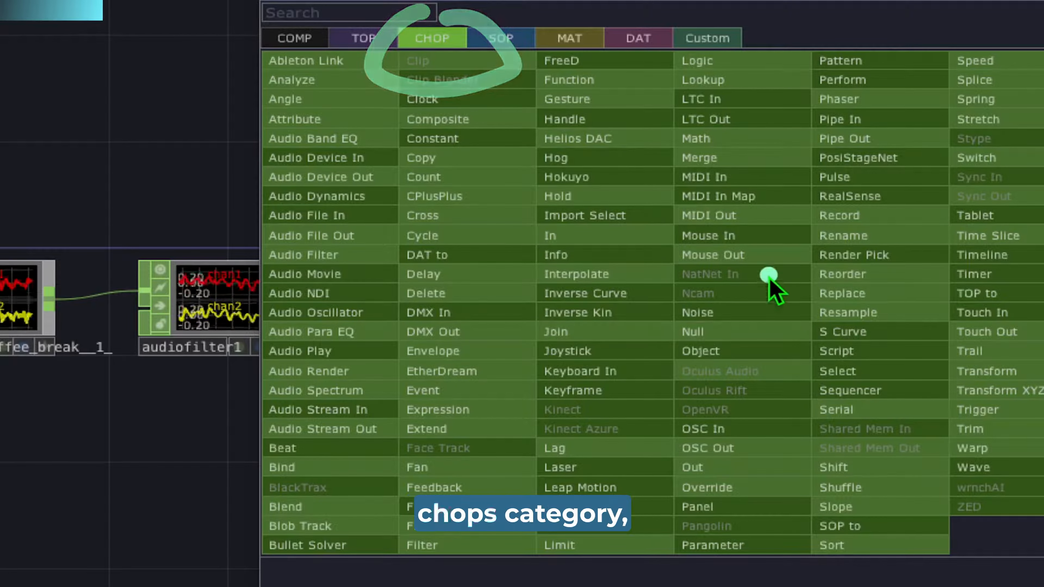
click(867, 315)
click(695, 321)
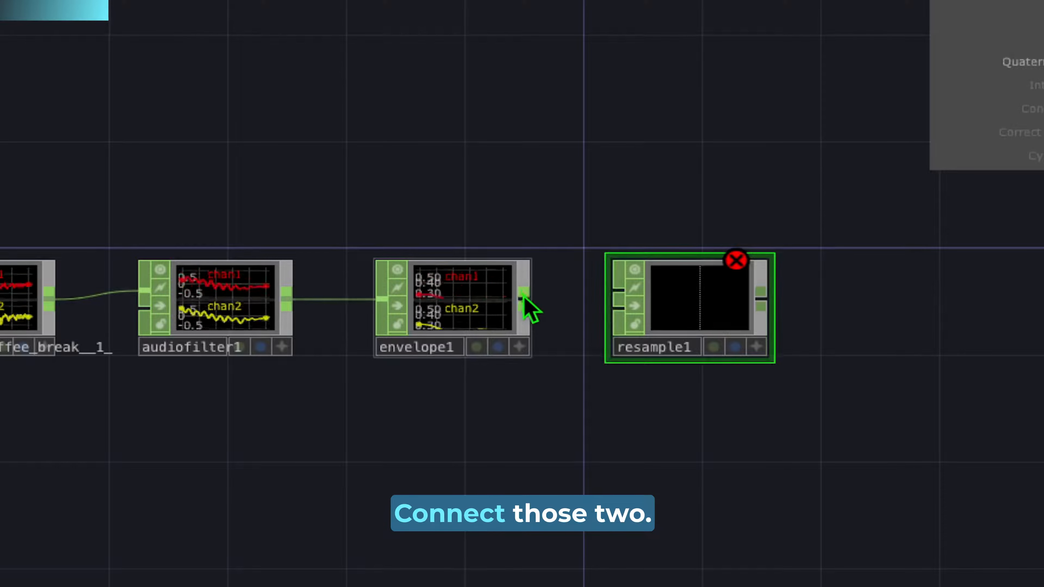
drag(524, 298, 588, 296)
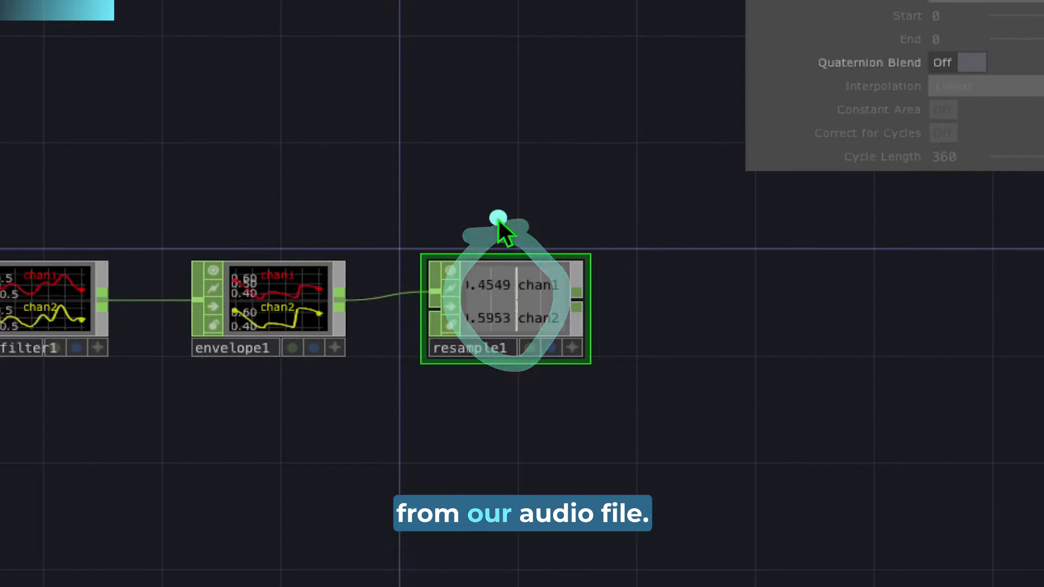
Add a Math CHOP after the resample operator and connect the resample output to it.
key(Tab)
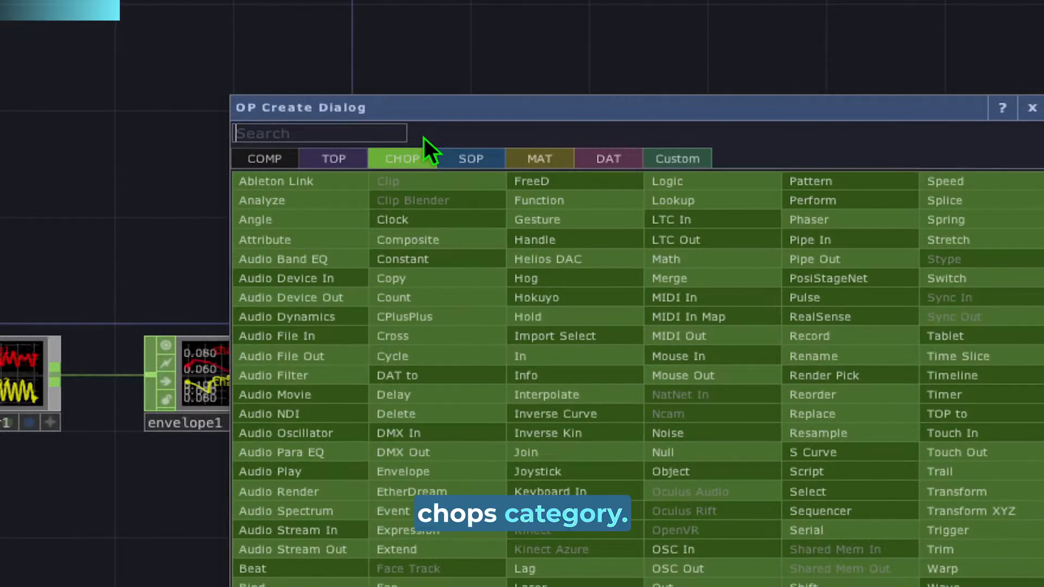
click(678, 260)
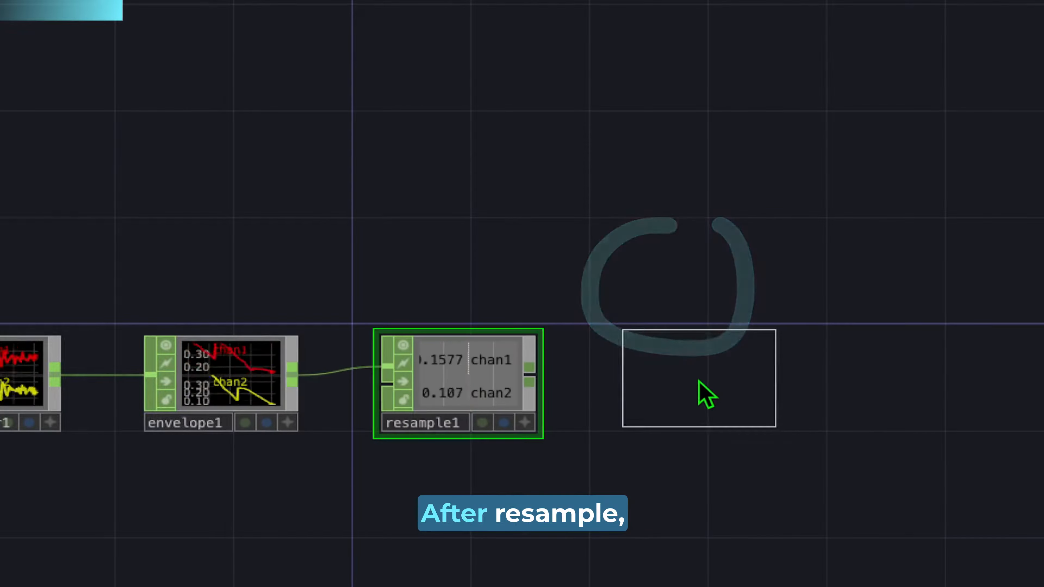
click(700, 390)
drag(532, 381, 622, 375)
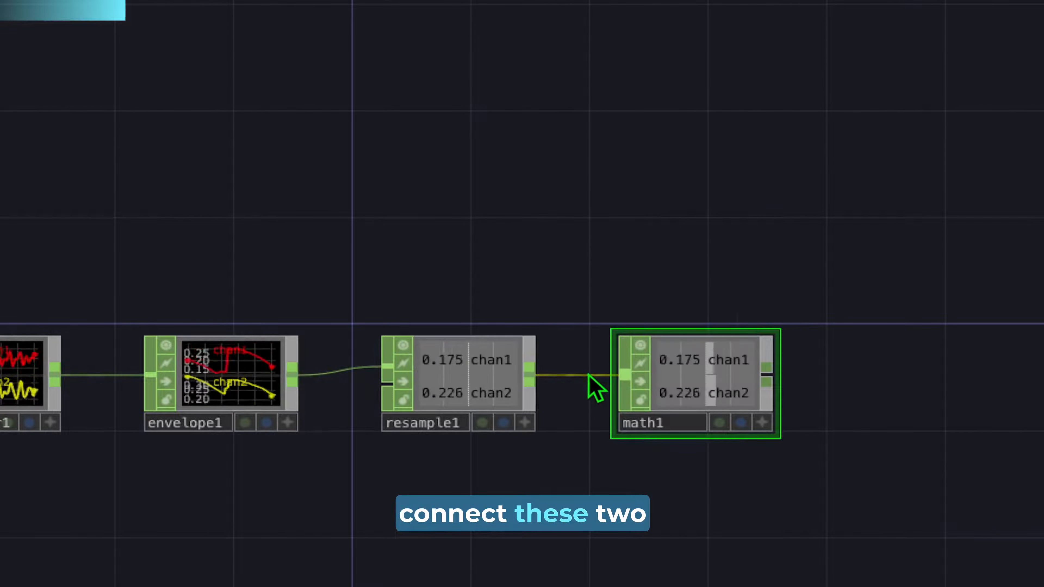
Set the math operator's Combine Channels option to Add.
click(731, 410)
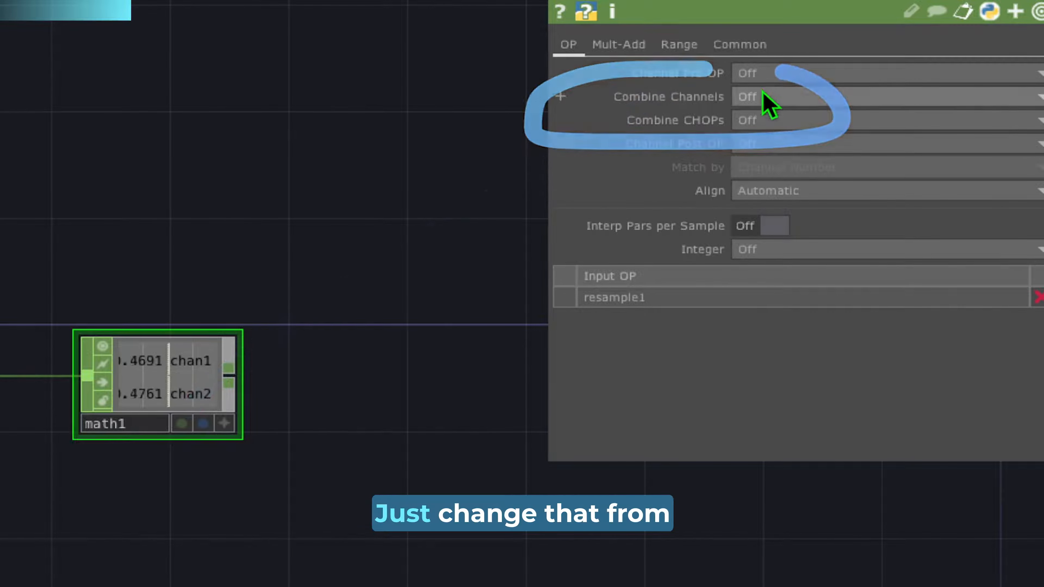
click(761, 100)
click(766, 134)
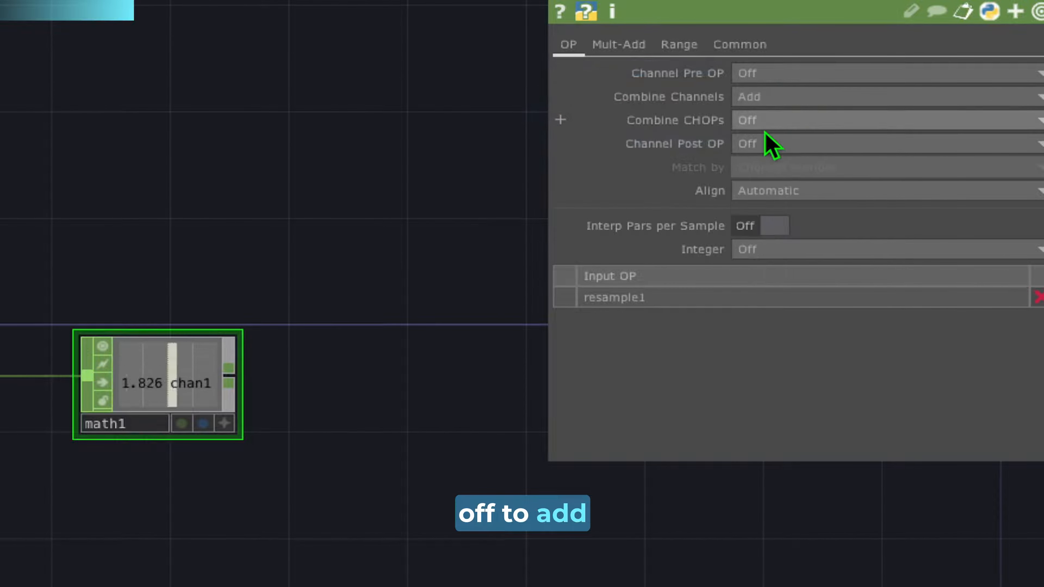
Add a Lag CHOP after the math operator and connect the math output to its first input.
key(Tab)
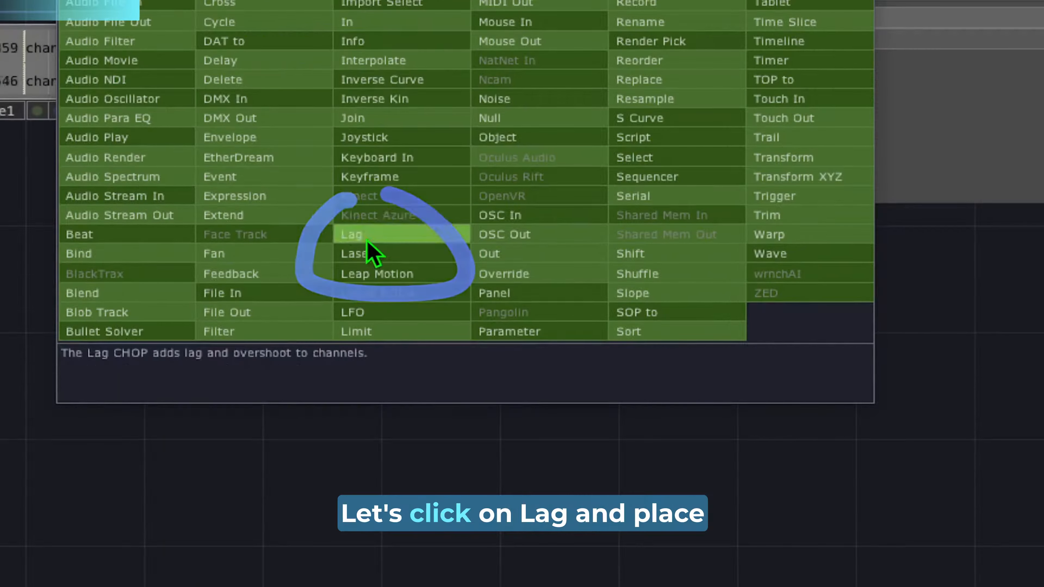
click(370, 492)
click(487, 82)
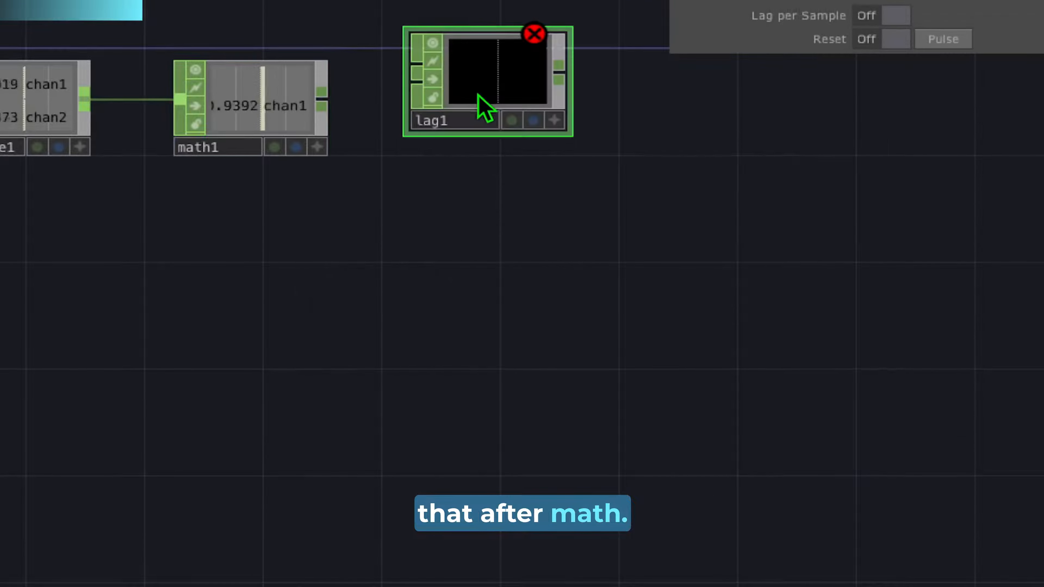
drag(323, 99, 417, 66)
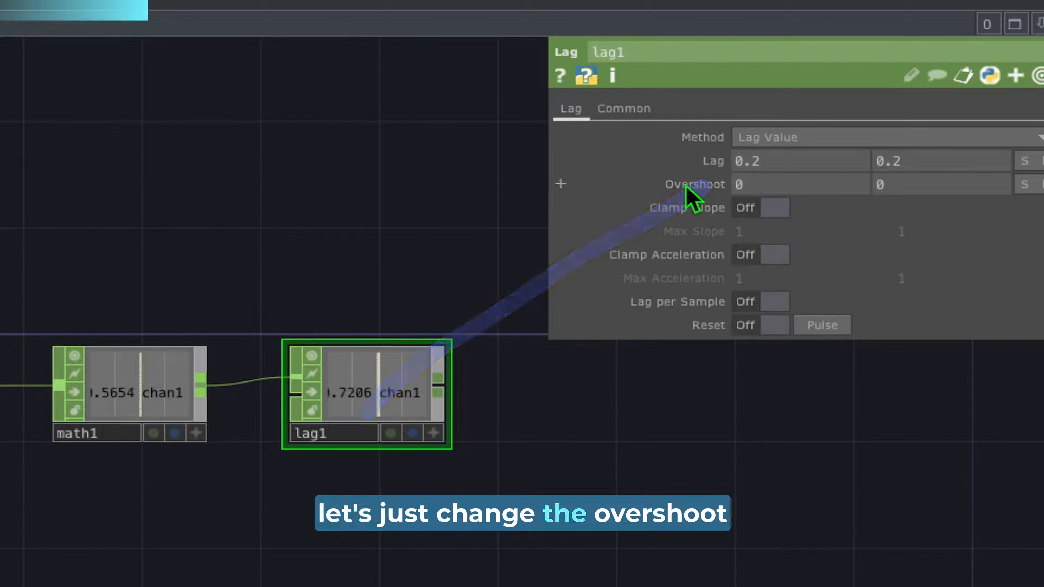
Set both overshoot values of the lag operator to 0.2.
middle_drag(686, 186, 689, 144)
drag(271, 444, 509, 418)
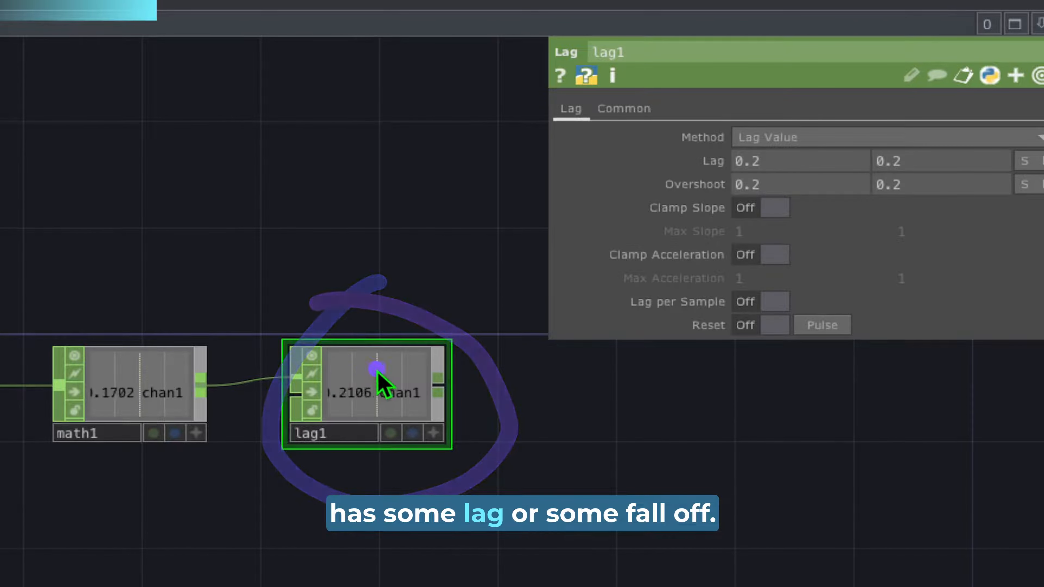
mouse_move(368, 368)
mouse_down()
mouse_move(400, 371)
mouse_move(386, 369)
mouse_up()
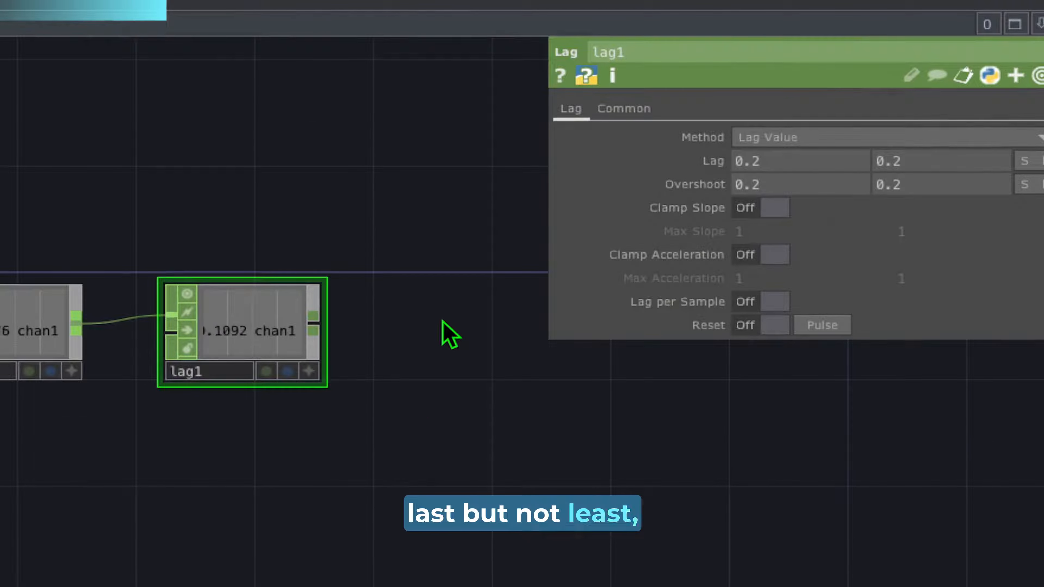
Add a Null CHOP after the lag operator and connect the lag output to it.
key(Tab)
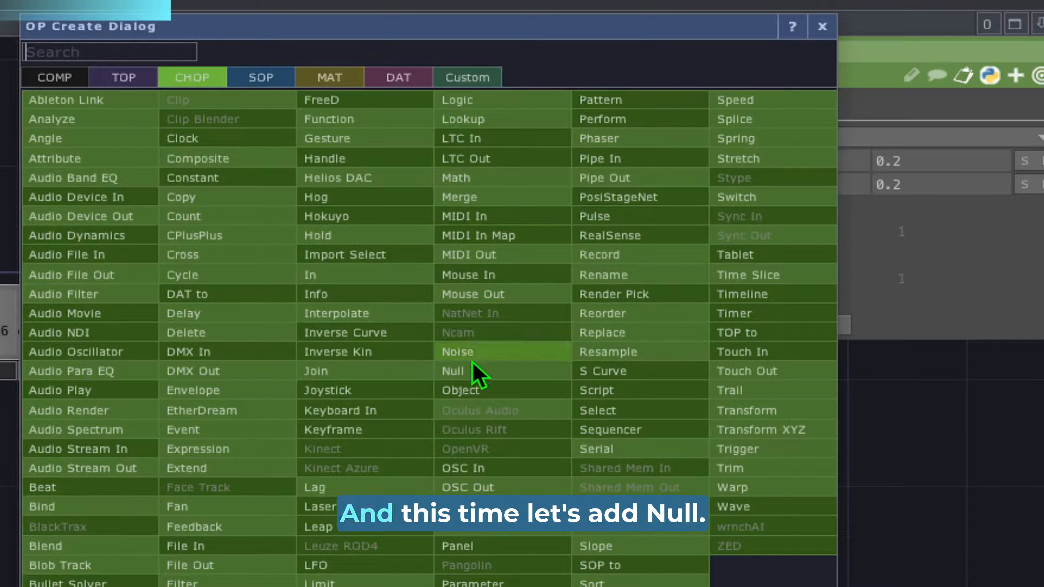
click(473, 372)
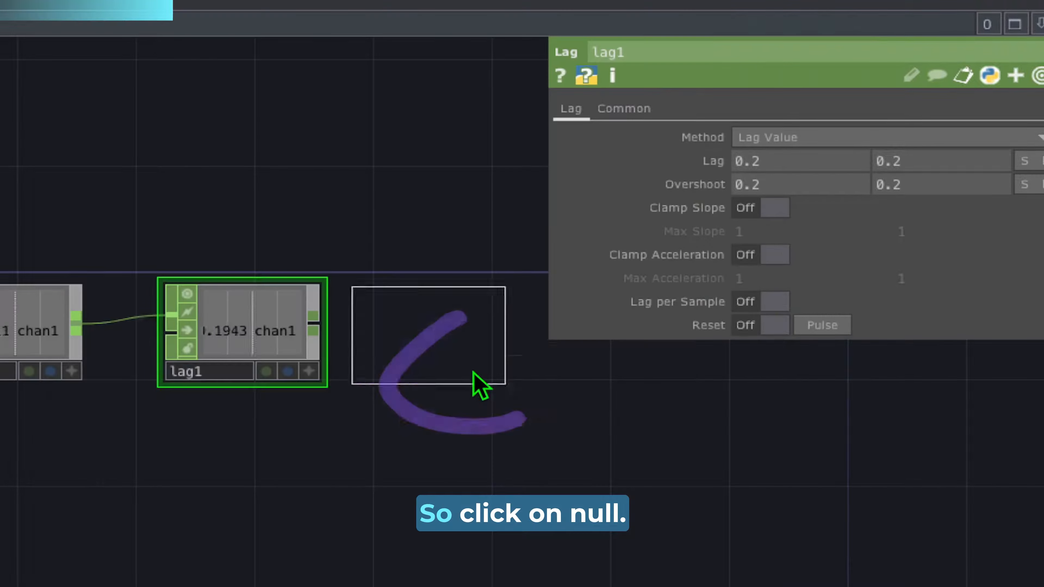
click(491, 333)
drag(316, 328, 408, 323)
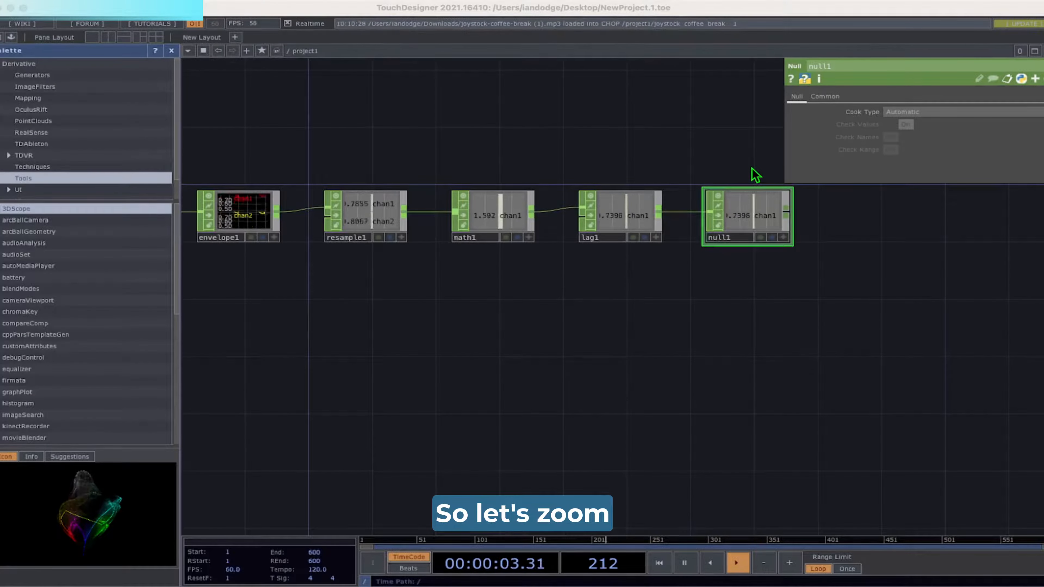
Add a Sphere SOP in the empty network area above the joystock coffee break audio file operator.
drag(41, 156, 315, 418)
drag(659, 262, 674, 240)
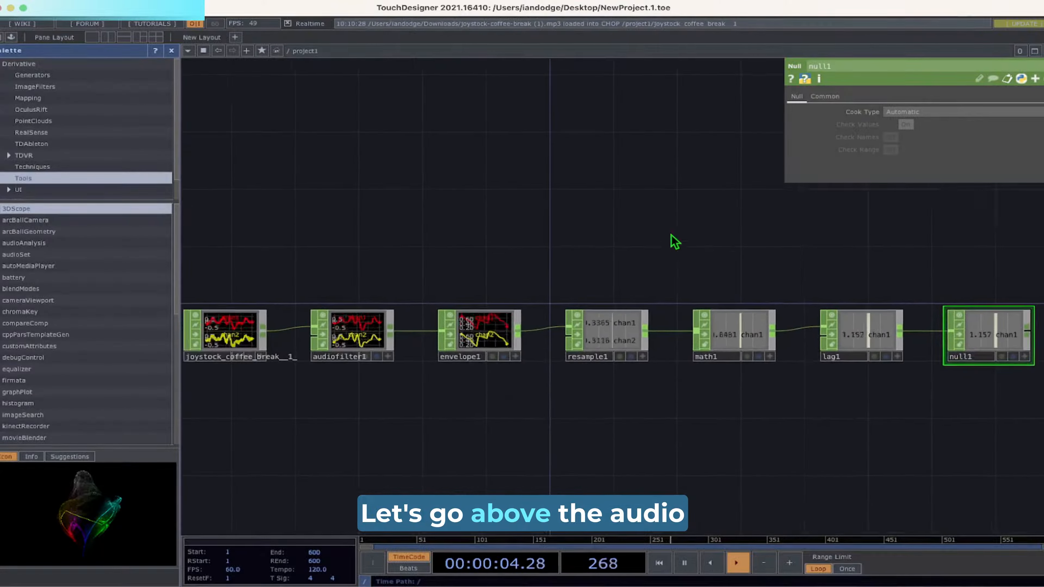
drag(387, 194, 519, 242)
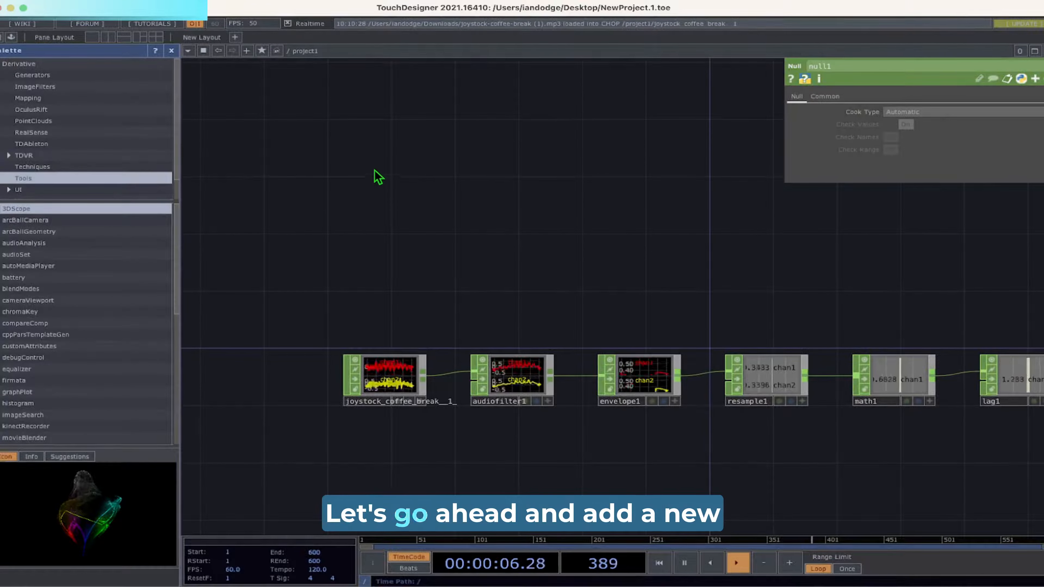
key(Tab)
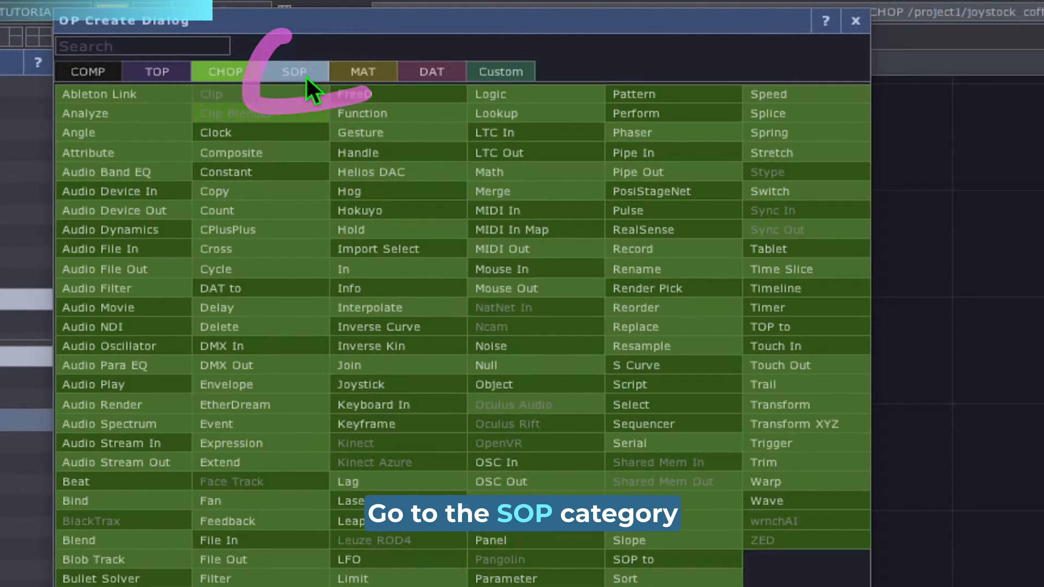
click(307, 78)
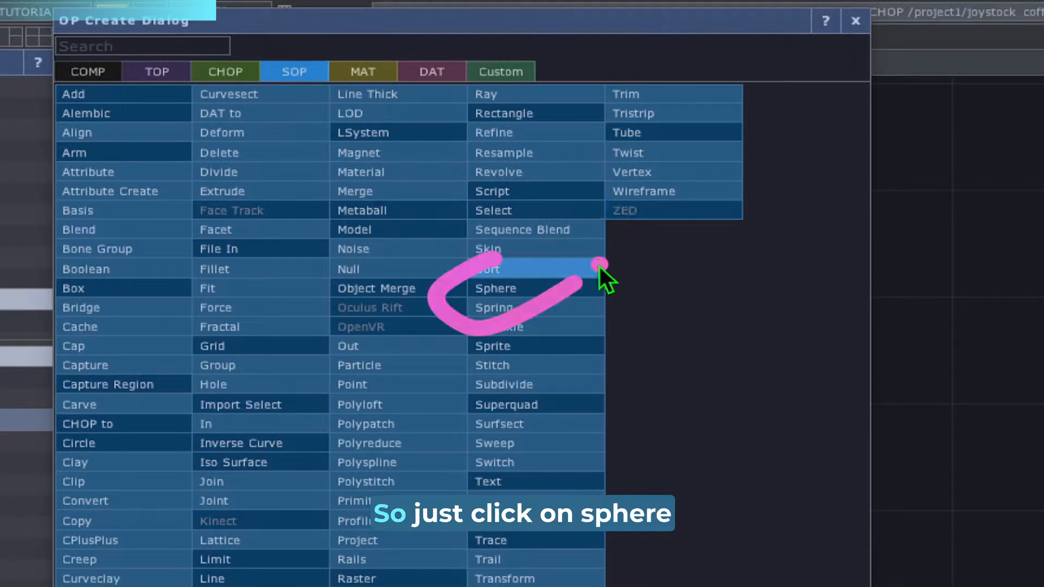
click(501, 289)
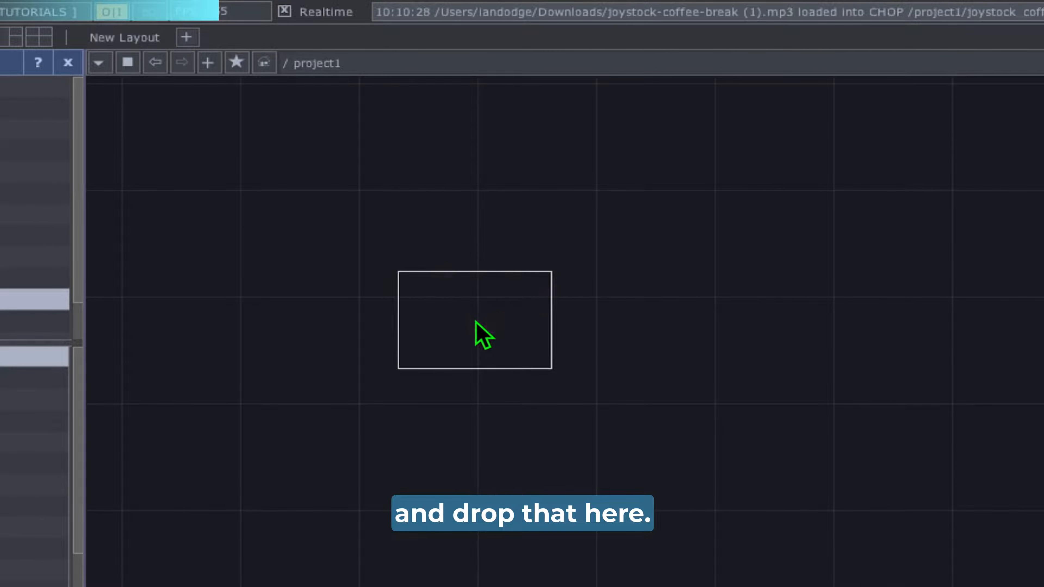
click(475, 323)
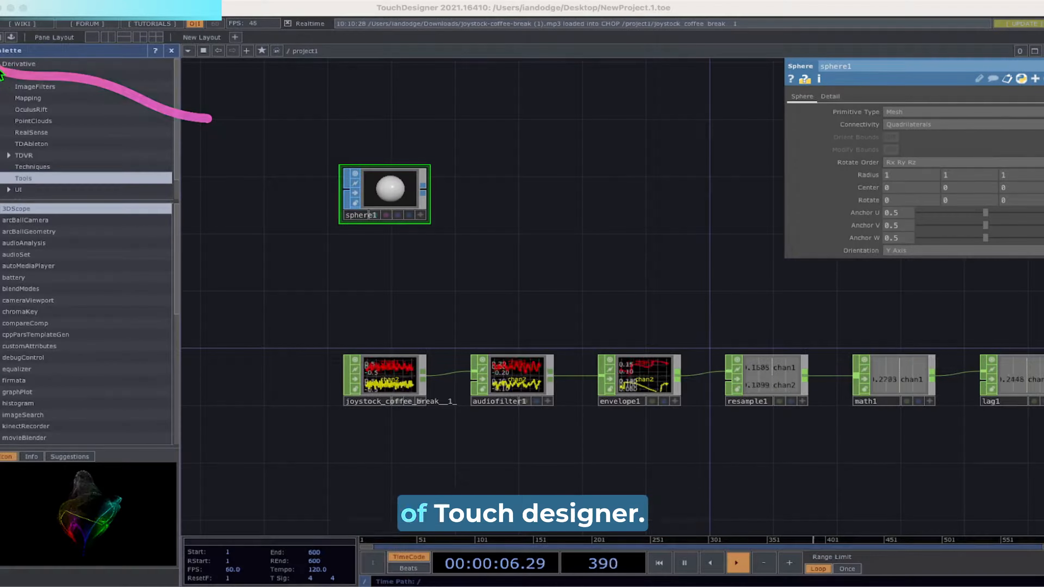
Add the particlesGpu component from the palette's Tools after the sphere and connect the sphere's output to its first input.
drag(73, 51, 71, 285)
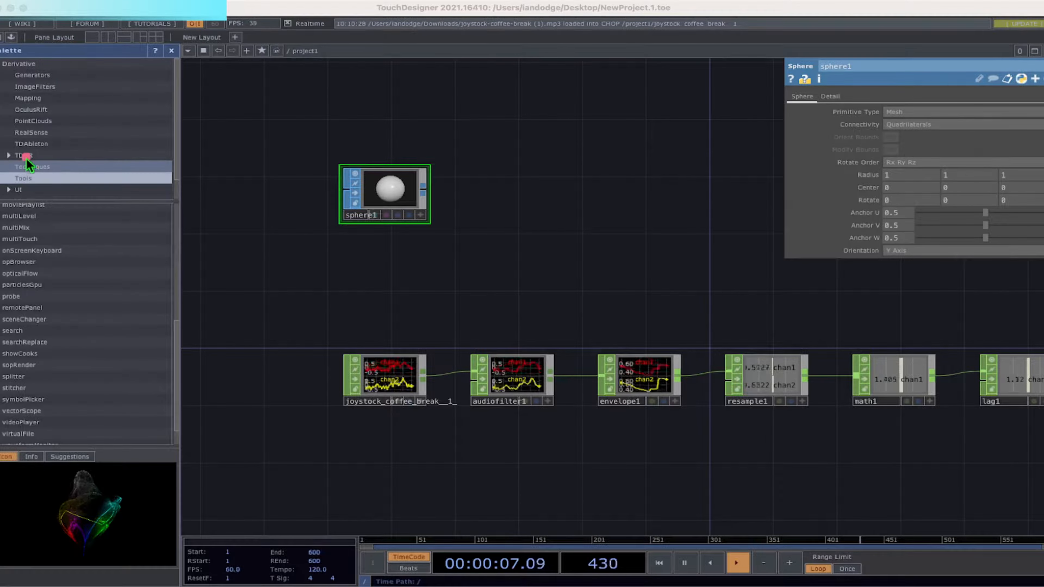
drag(26, 157, 17, 199)
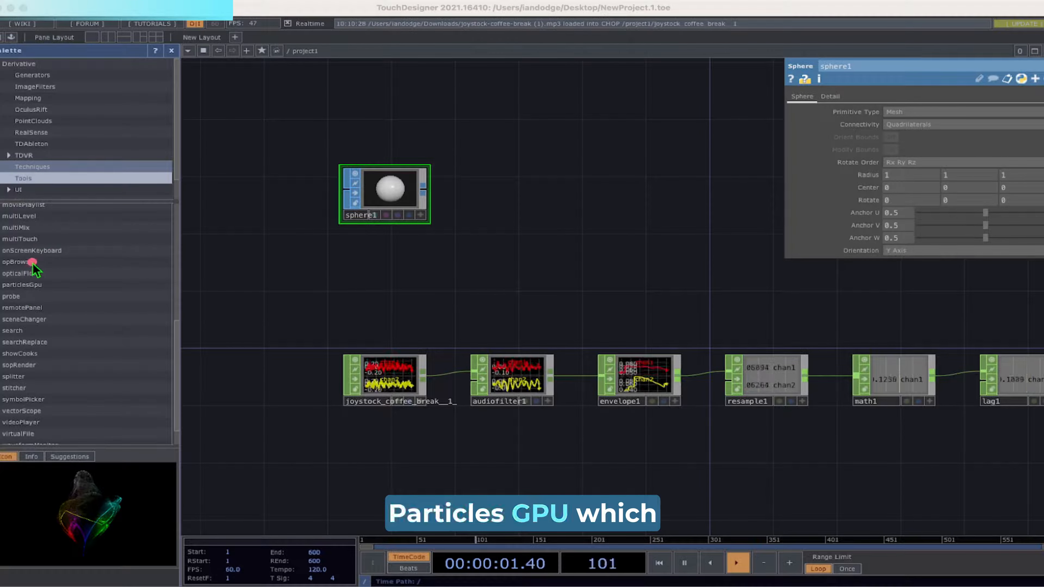
mouse_move(31, 311)
mouse_down()
mouse_move(72, 288)
mouse_move(58, 275)
mouse_move(76, 287)
mouse_move(312, 265)
mouse_up()
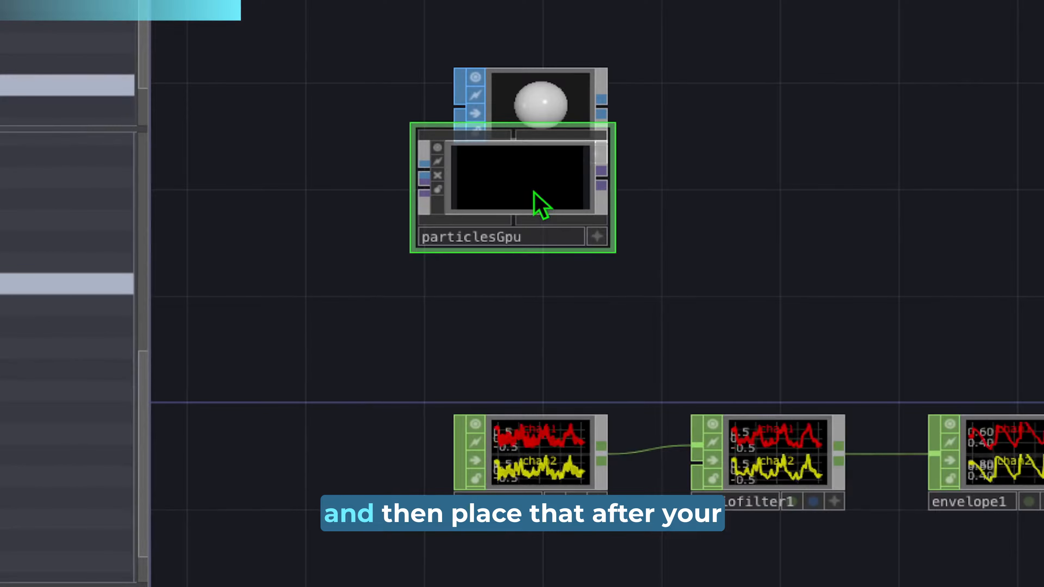
drag(732, 191, 1003, 130)
drag(609, 110, 692, 114)
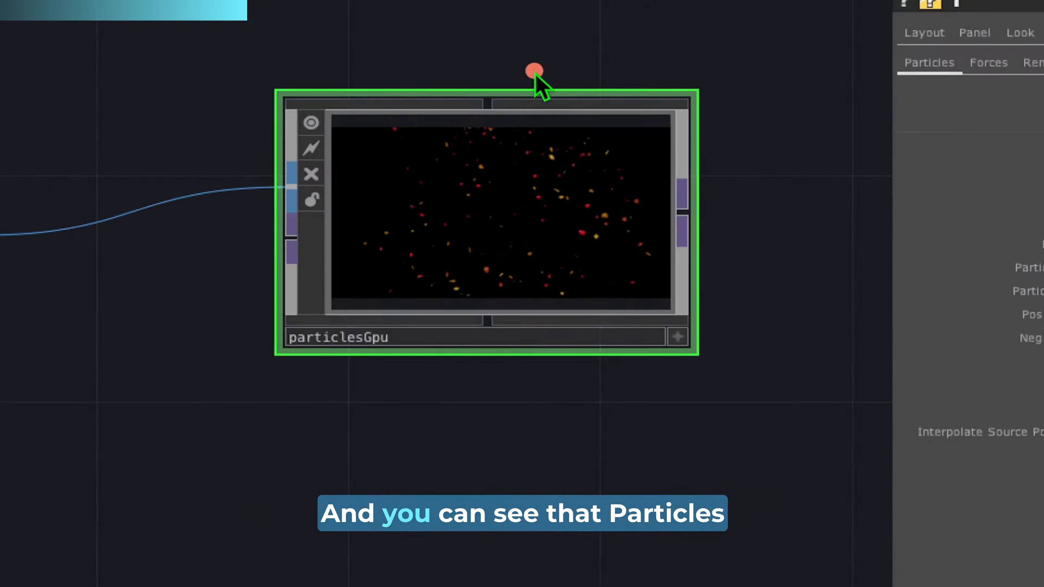
mouse_move(535, 71)
mouse_down()
mouse_move(247, 370)
mouse_move(750, 100)
mouse_up()
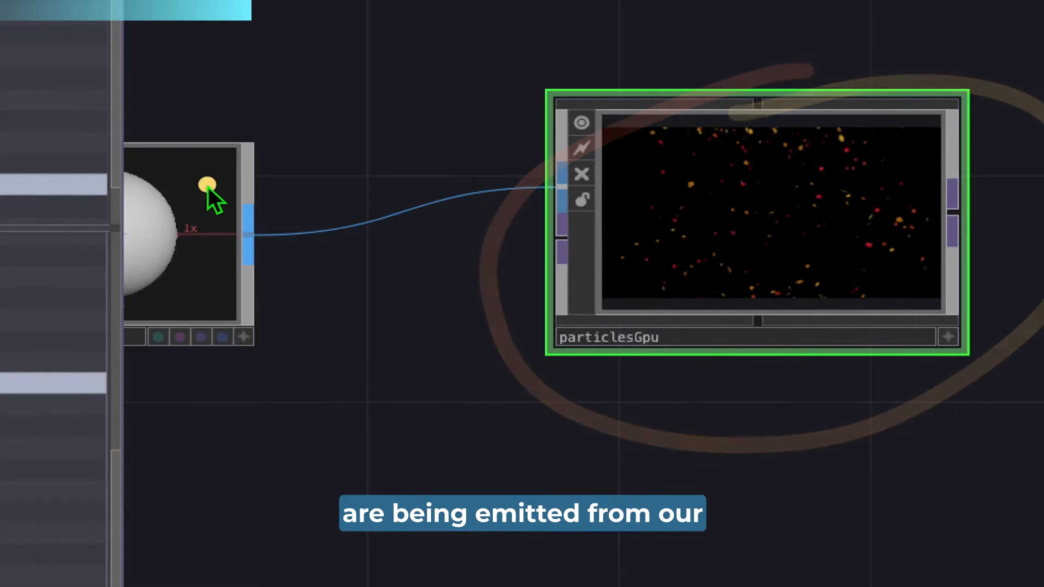
drag(207, 186, 144, 194)
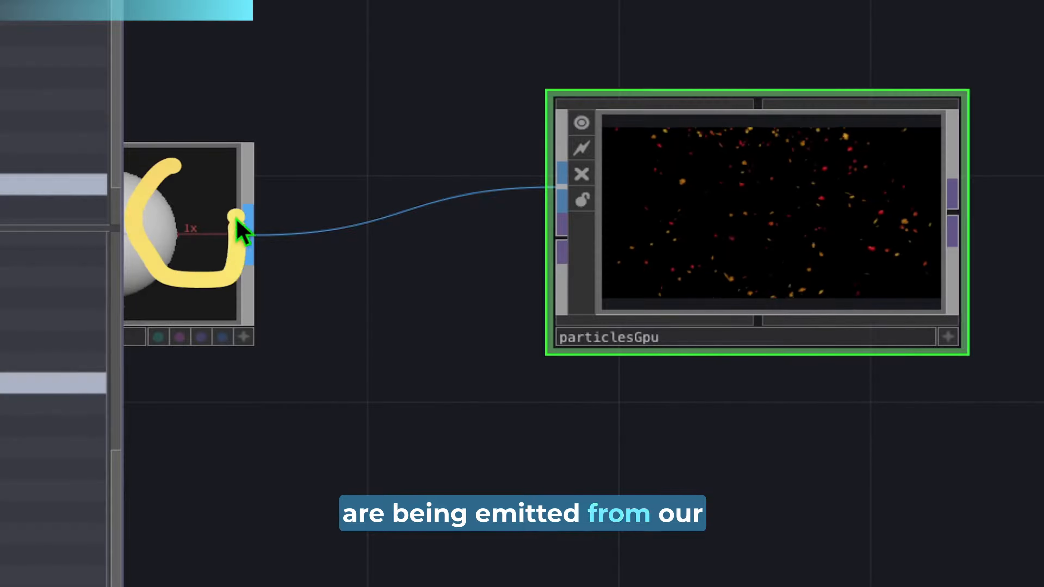
drag(238, 221, 169, 276)
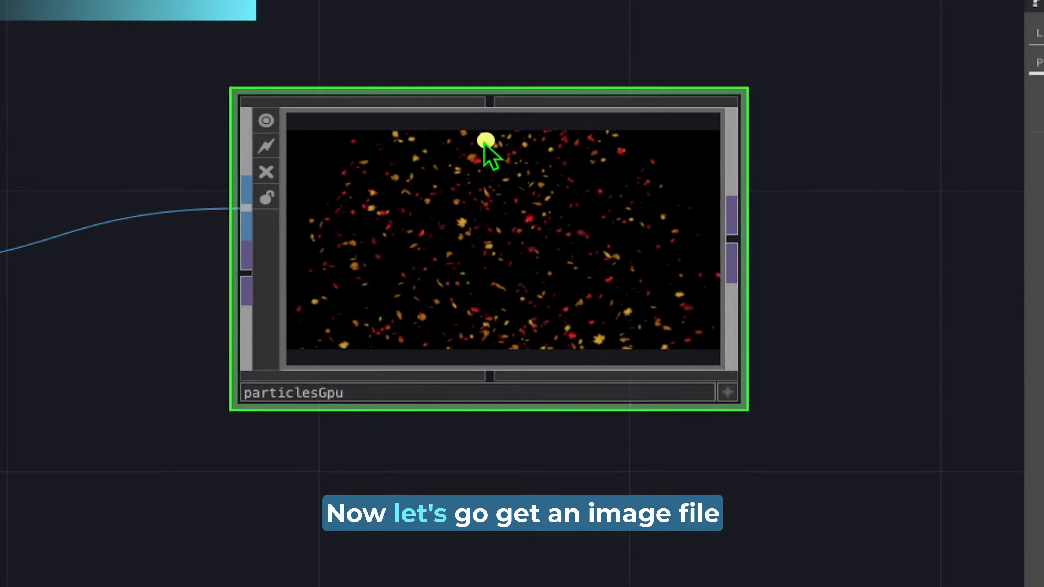
mouse_move(754, 139)
mouse_down()
mouse_move(709, 347)
mouse_move(747, 160)
mouse_up()
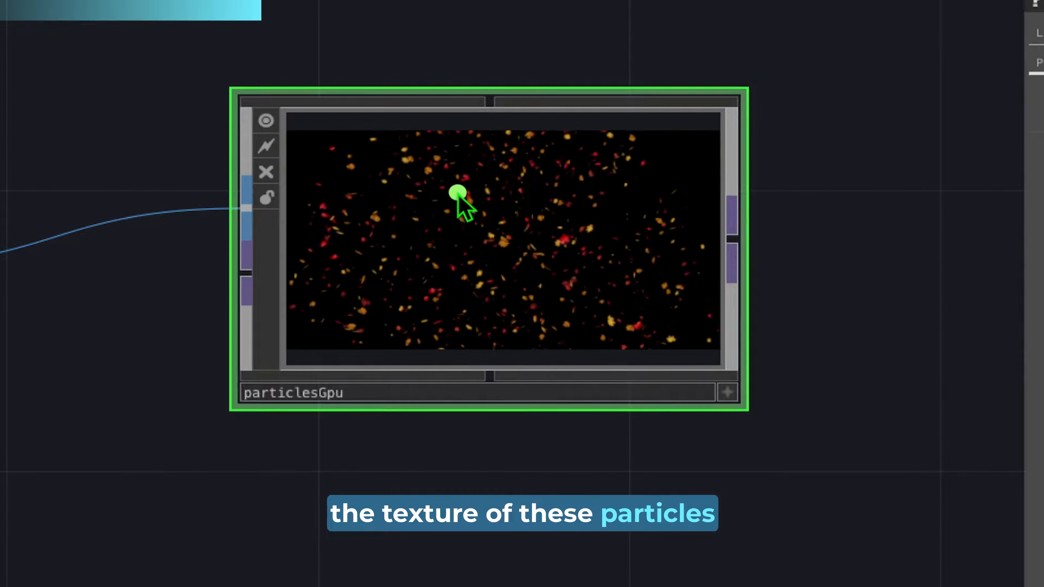
mouse_move(587, 158)
mouse_down()
mouse_move(366, 224)
mouse_move(577, 320)
mouse_move(465, 168)
mouse_up()
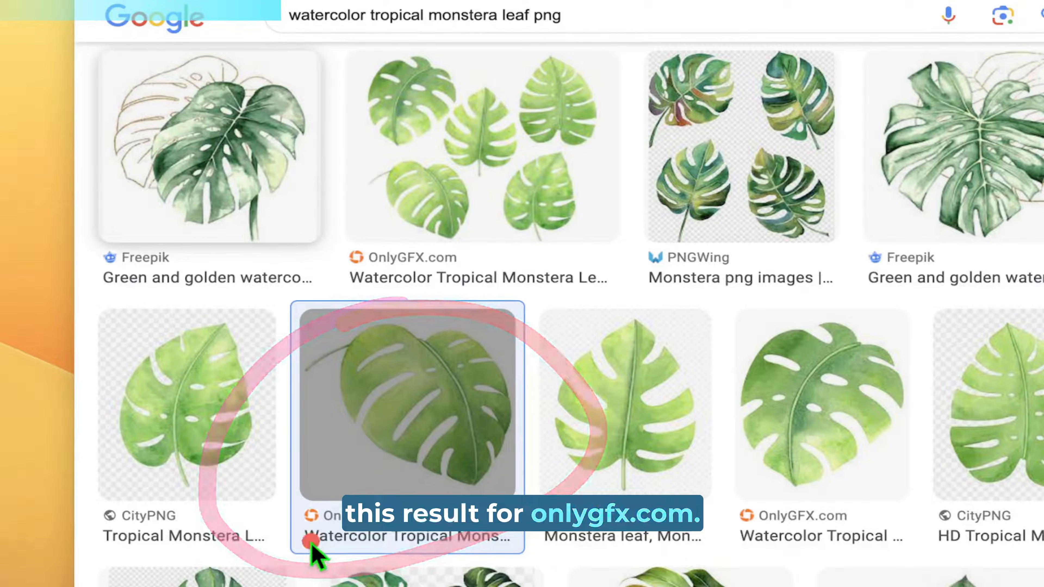
In the web browser's image results, open the OnlyGFX.com watercolor tropical monstera leaf and save the image as tropical.png in Downloads.
click(416, 412)
right_click(392, 296)
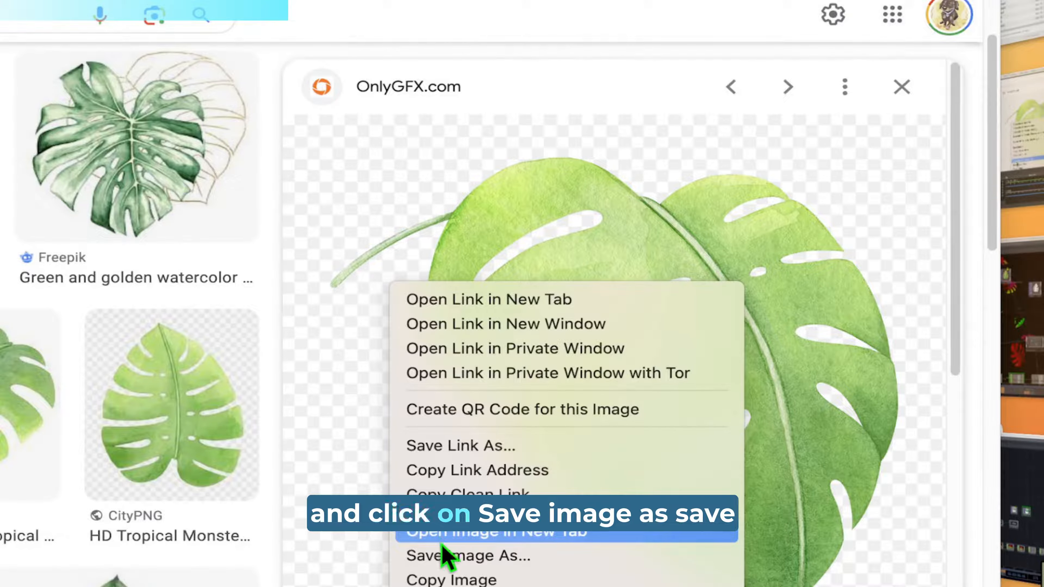
click(443, 553)
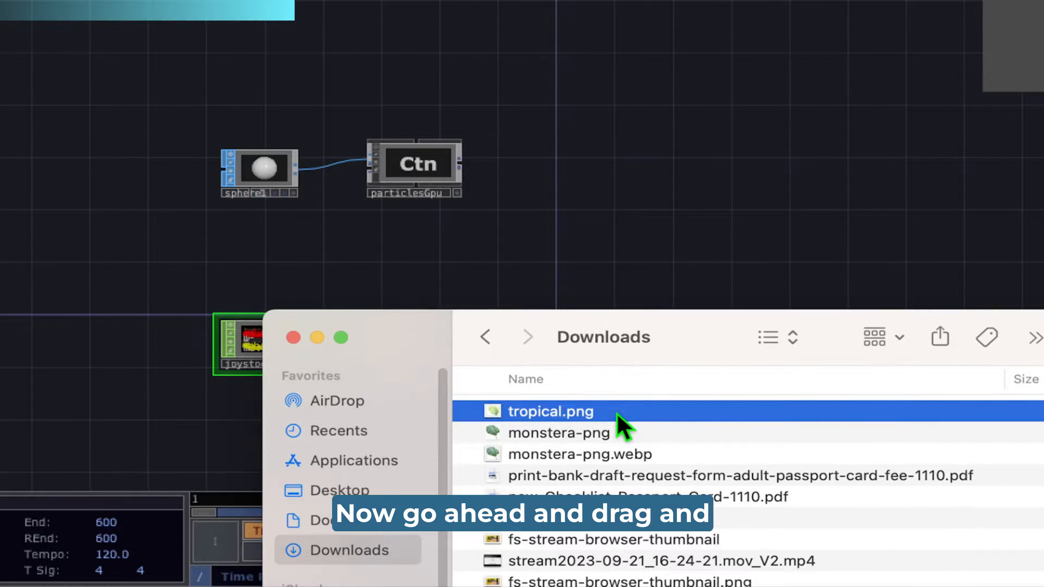
Bring tropical.png from the Downloads folder into the TouchDesigner network and place it above the particlesGpu container.
drag(619, 418, 641, 181)
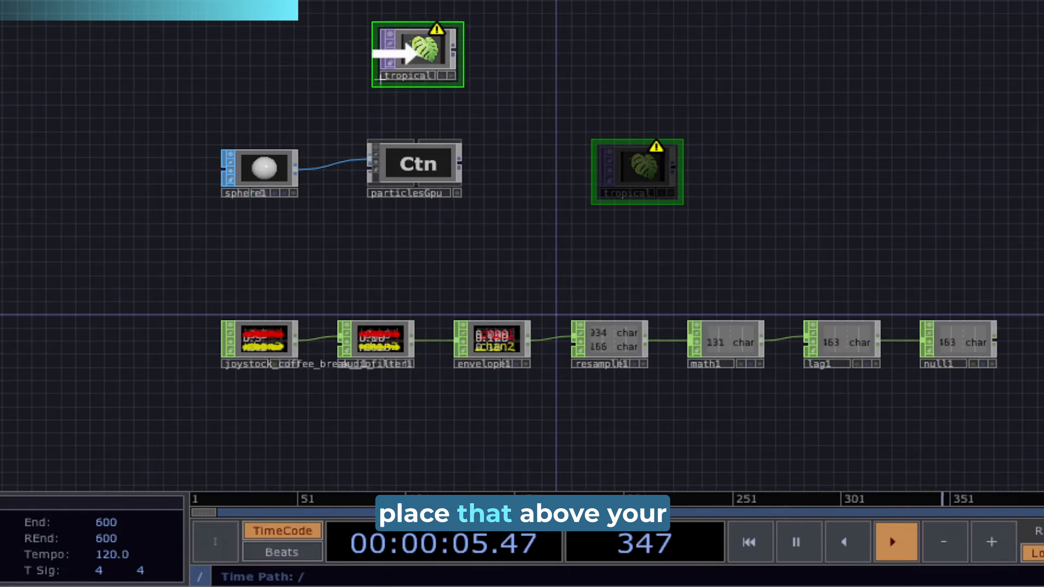
drag(435, 53, 419, 54)
key(Delete)
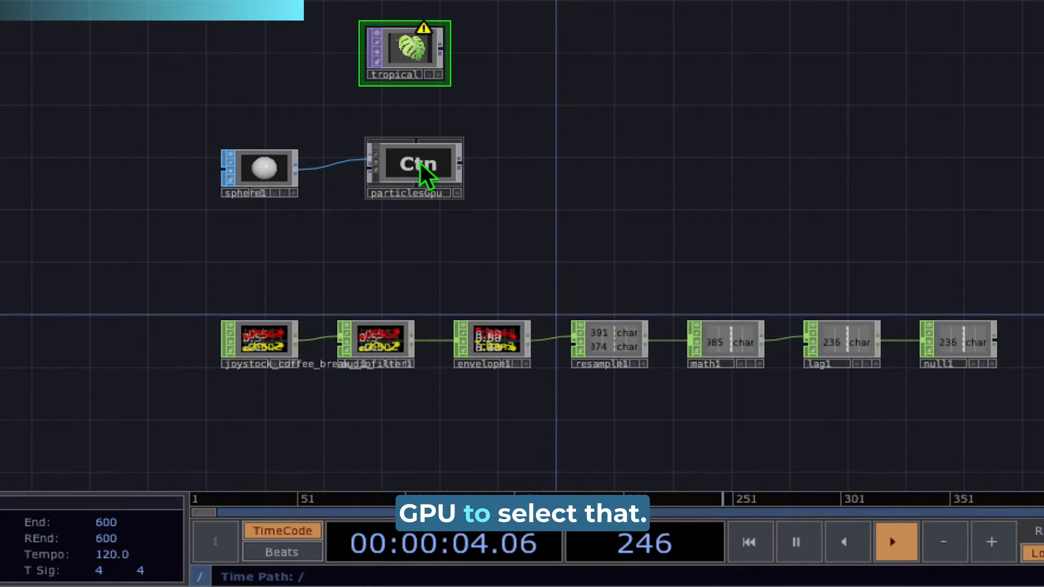
Set the particlesGpu container's render texture to Custom.
click(425, 170)
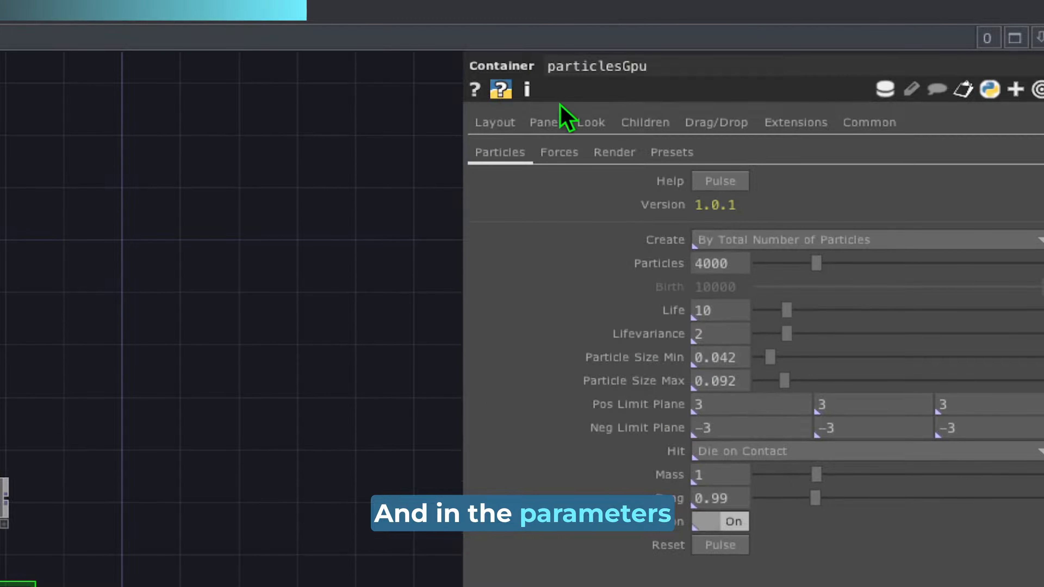
click(528, 92)
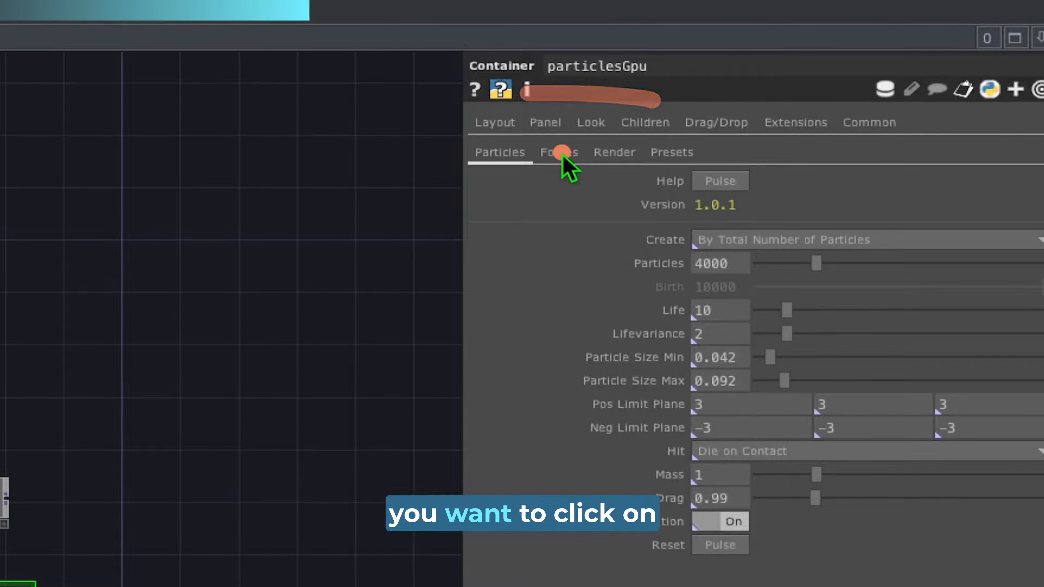
click(612, 158)
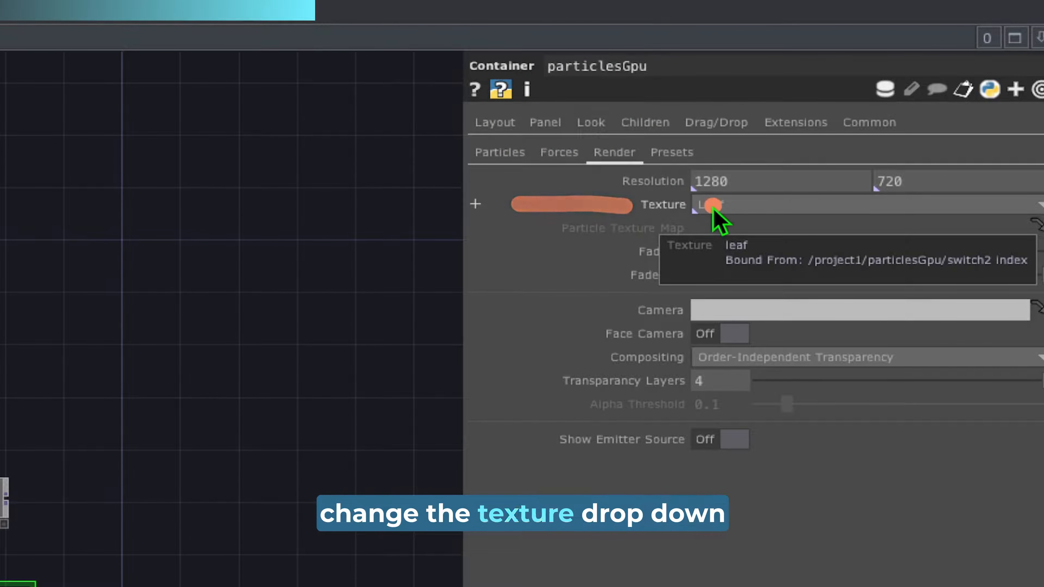
click(723, 207)
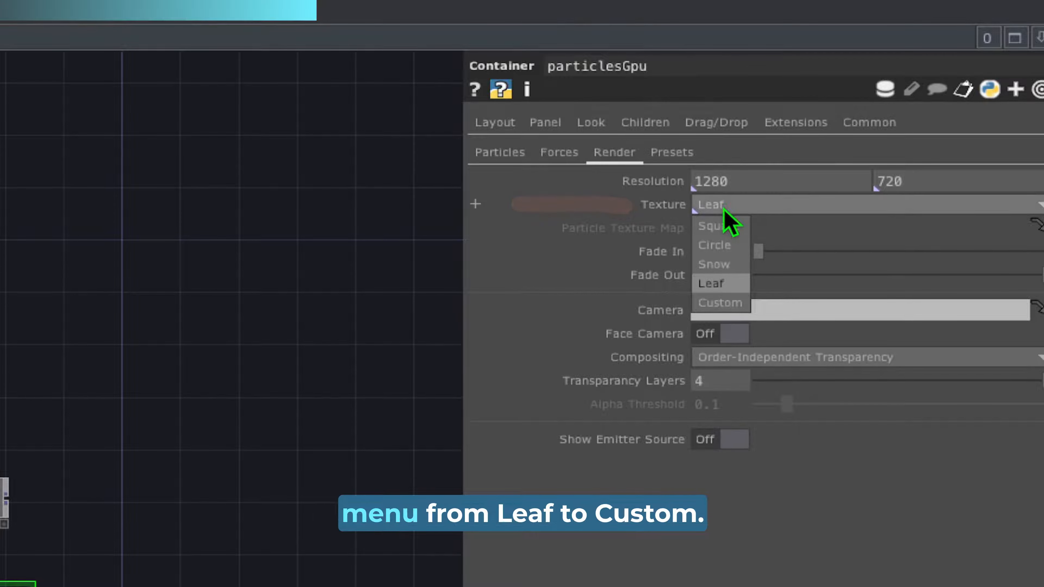
click(726, 303)
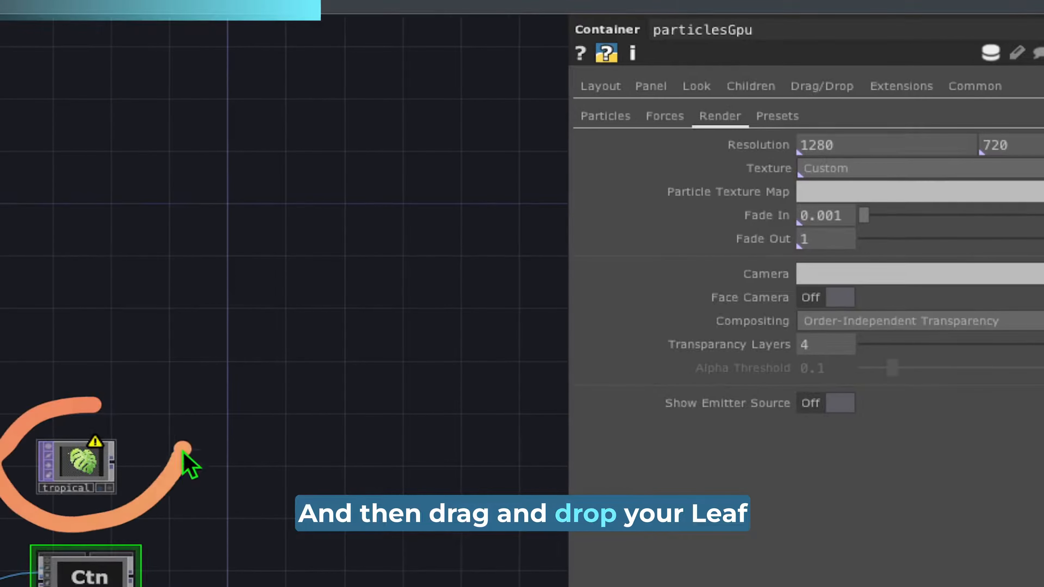
Assign the tropical leaf operator as the Particle Texture Map of particlesGpu.
mouse_move(100, 474)
mouse_down()
mouse_move(464, 262)
mouse_move(647, 197)
mouse_move(772, 210)
mouse_move(801, 199)
mouse_up()
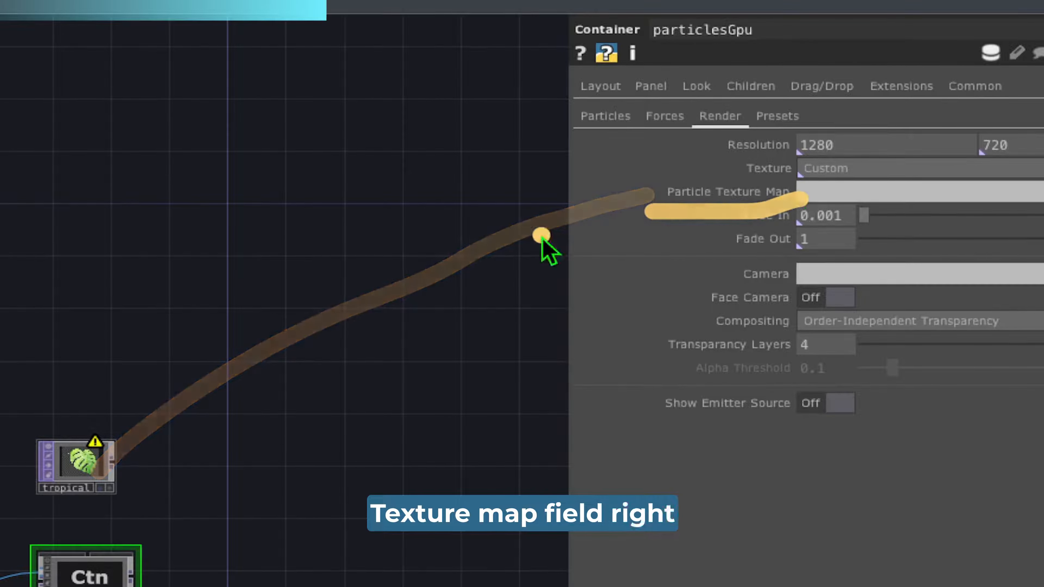
mouse_move(86, 464)
mouse_down()
mouse_move(583, 226)
mouse_move(875, 199)
mouse_move(848, 192)
mouse_up()
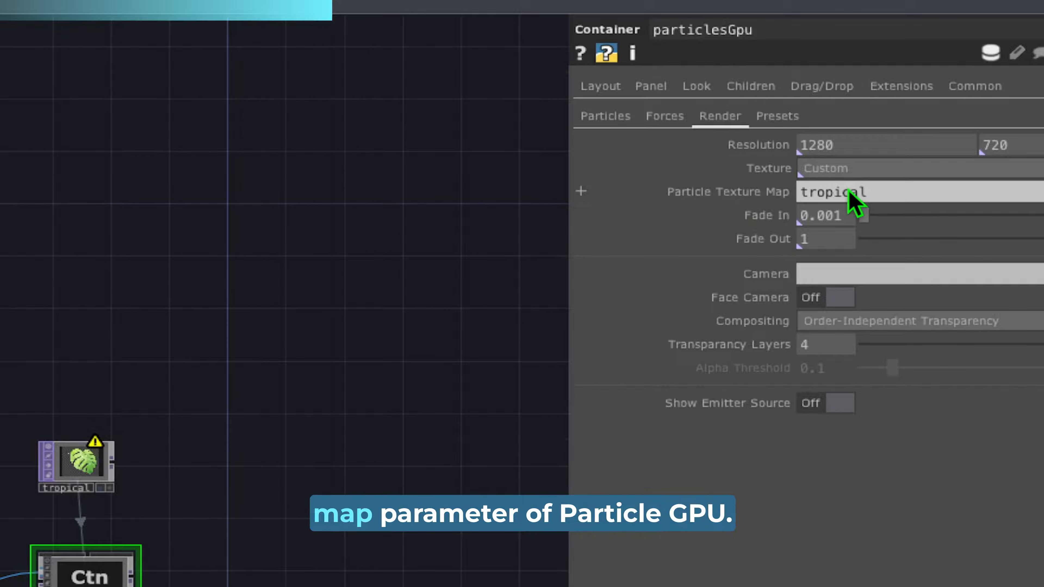
click(651, 54)
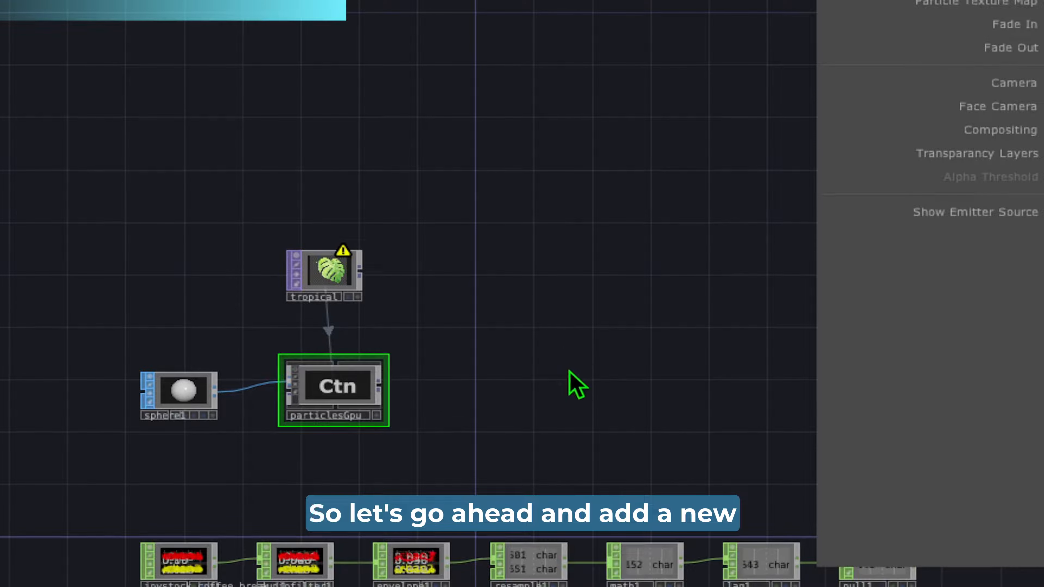
Add a Null TOP after the particlesGpu container and connect the container's first output to it.
key(Tab)
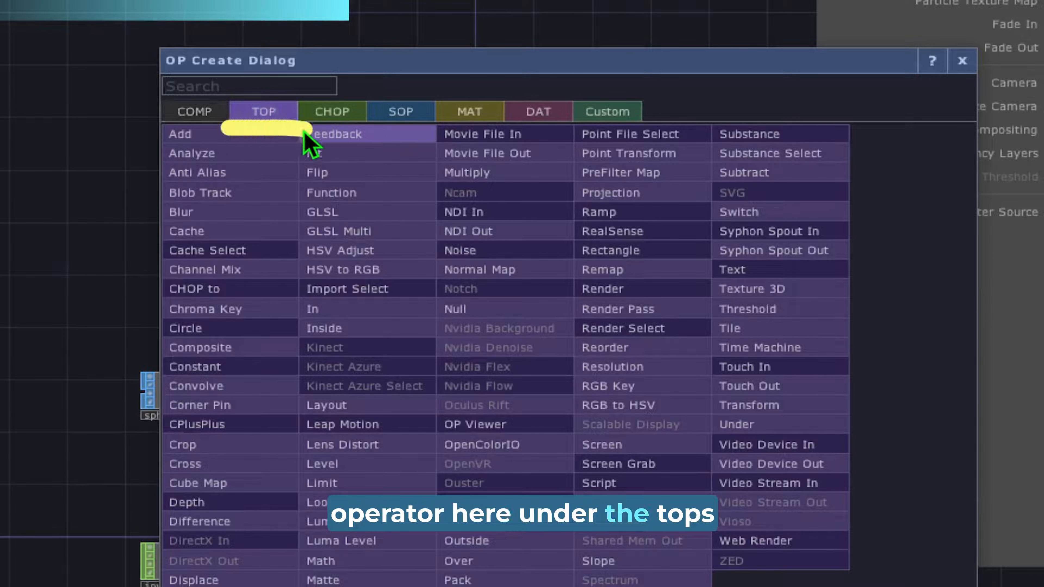
click(456, 309)
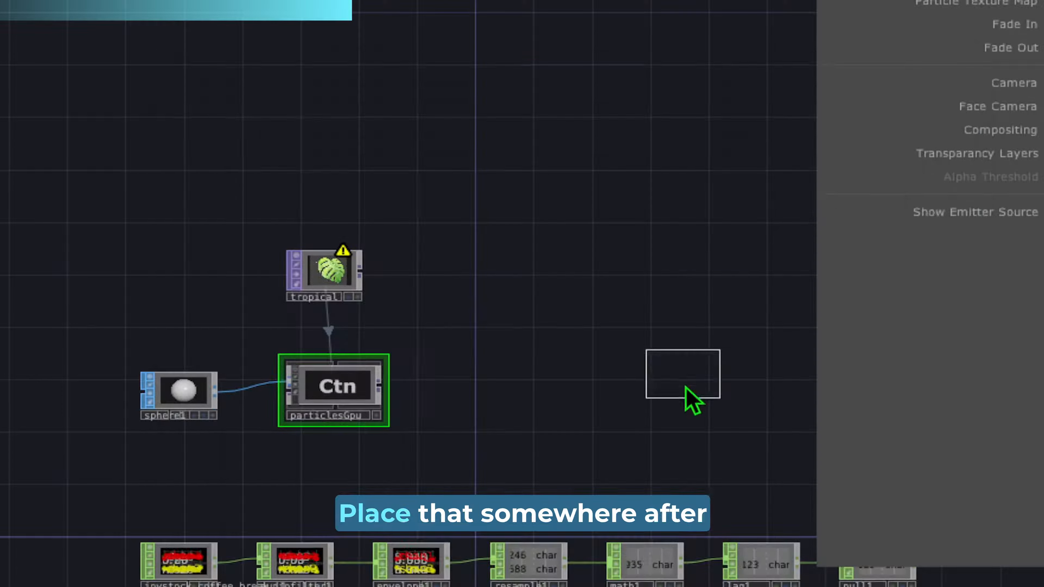
click(755, 393)
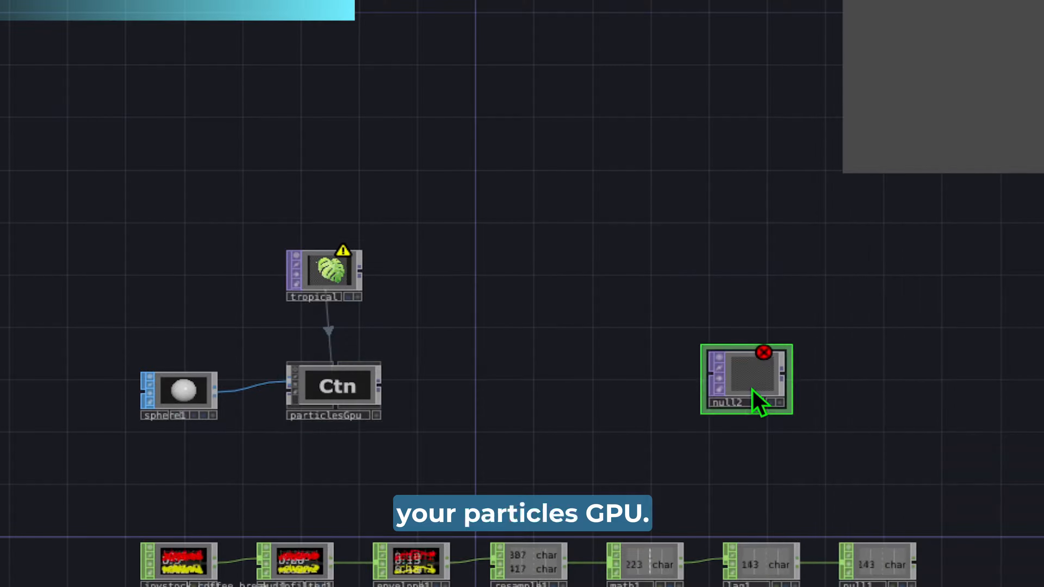
drag(379, 386, 691, 374)
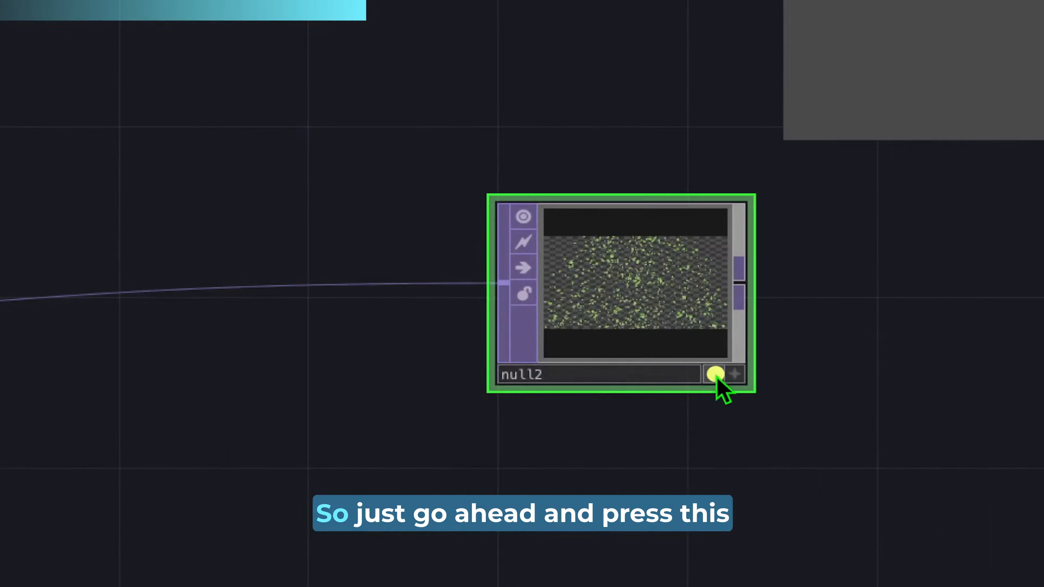
Preview the Null TOP's leaf particles in the network background and turn the background display off again.
click(716, 374)
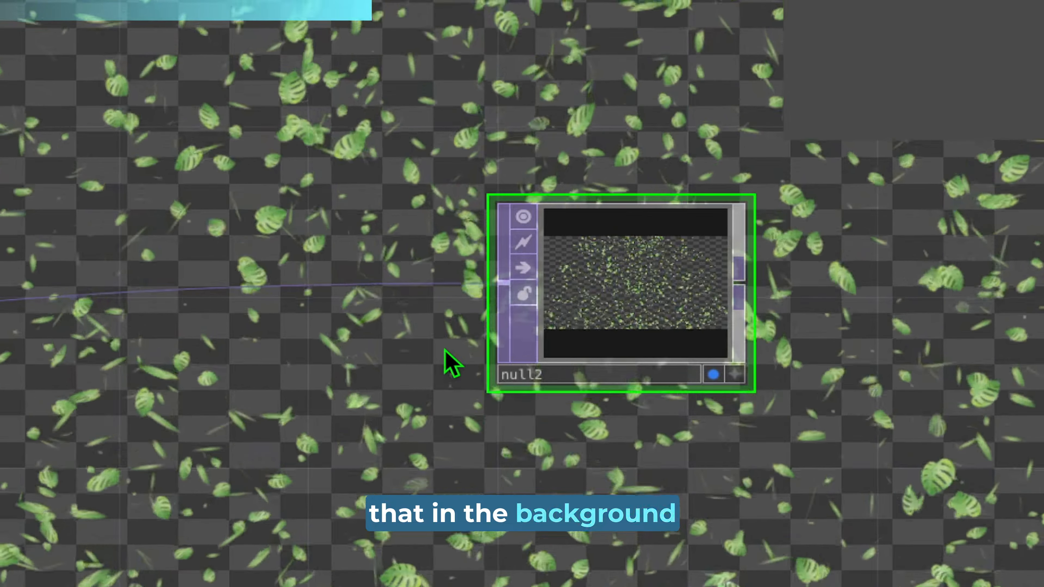
click(702, 339)
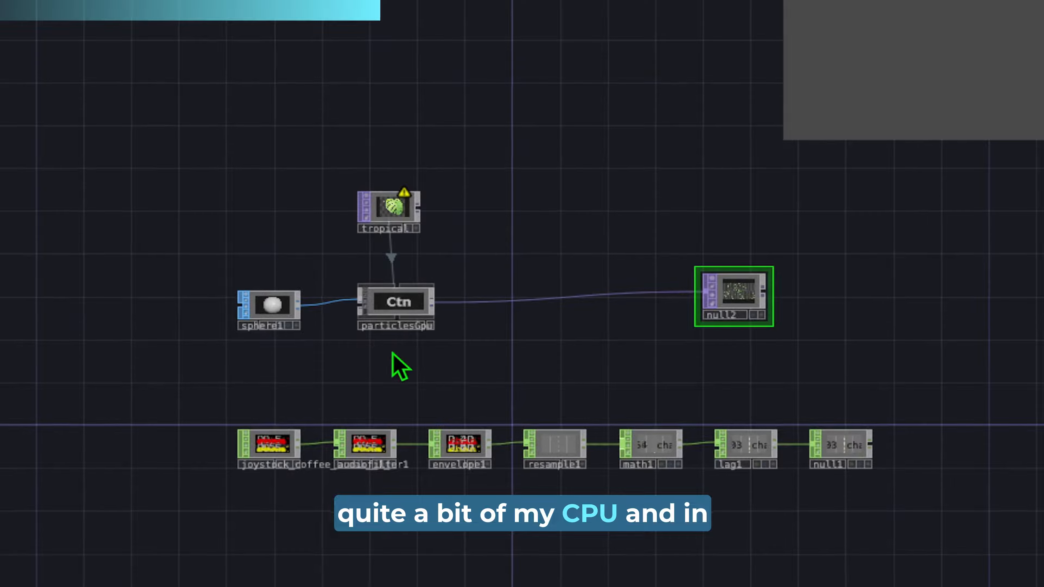
Set the total number of particles of the particlesGpu container to 600.
click(396, 304)
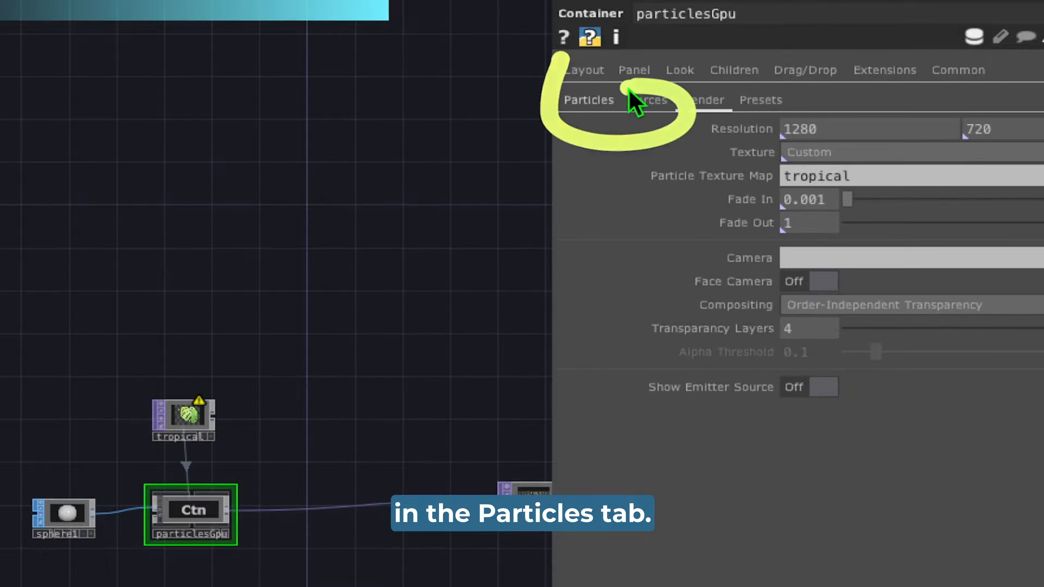
click(581, 104)
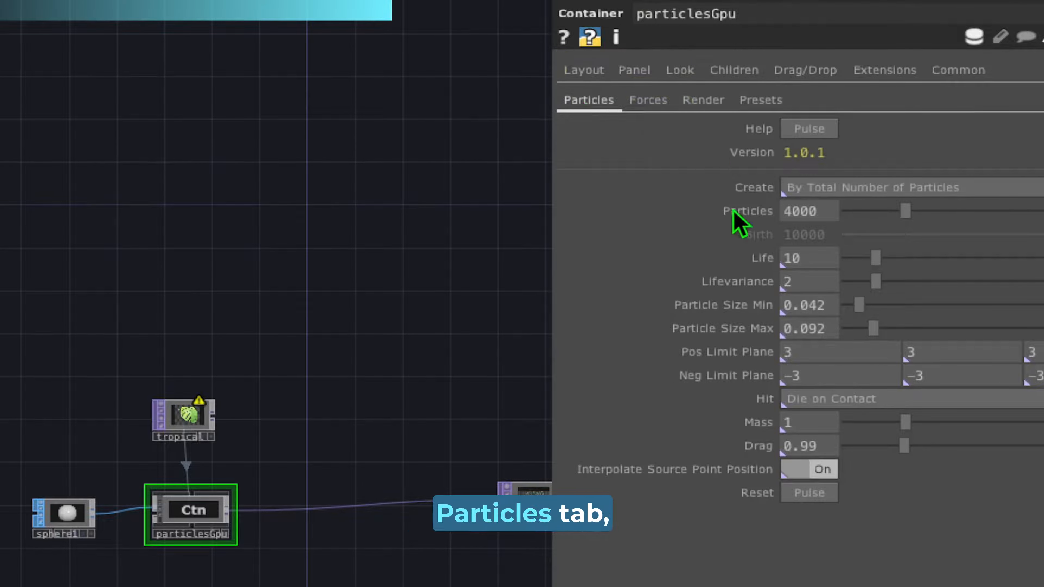
click(834, 214)
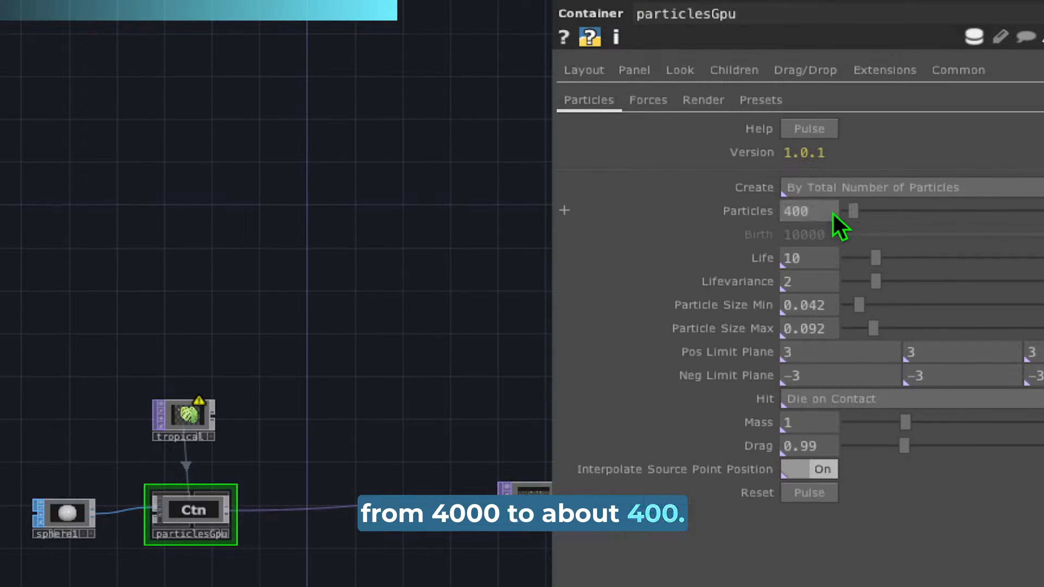
key(Return)
drag(459, 269, 401, 221)
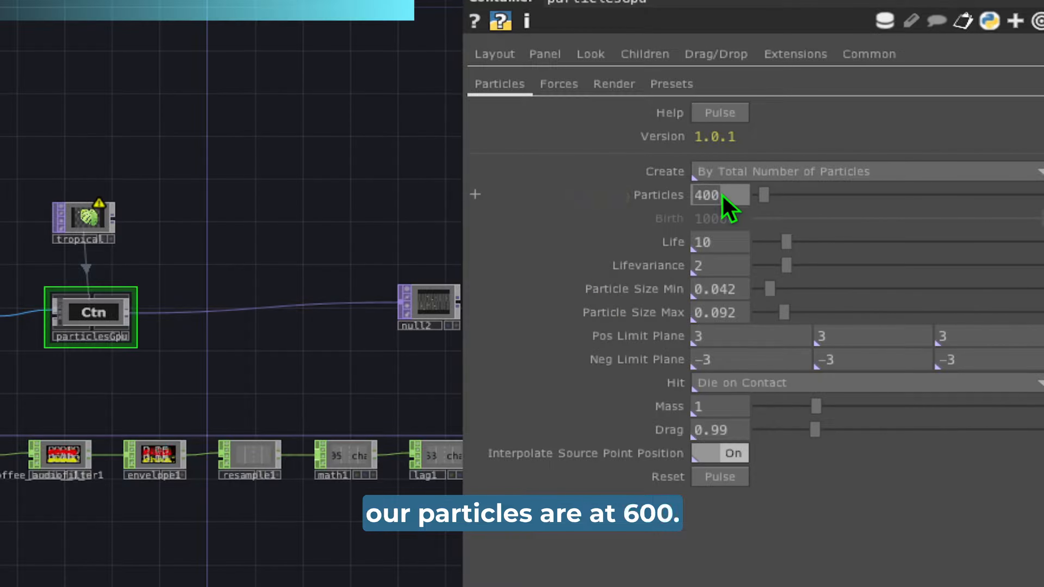
text(600)
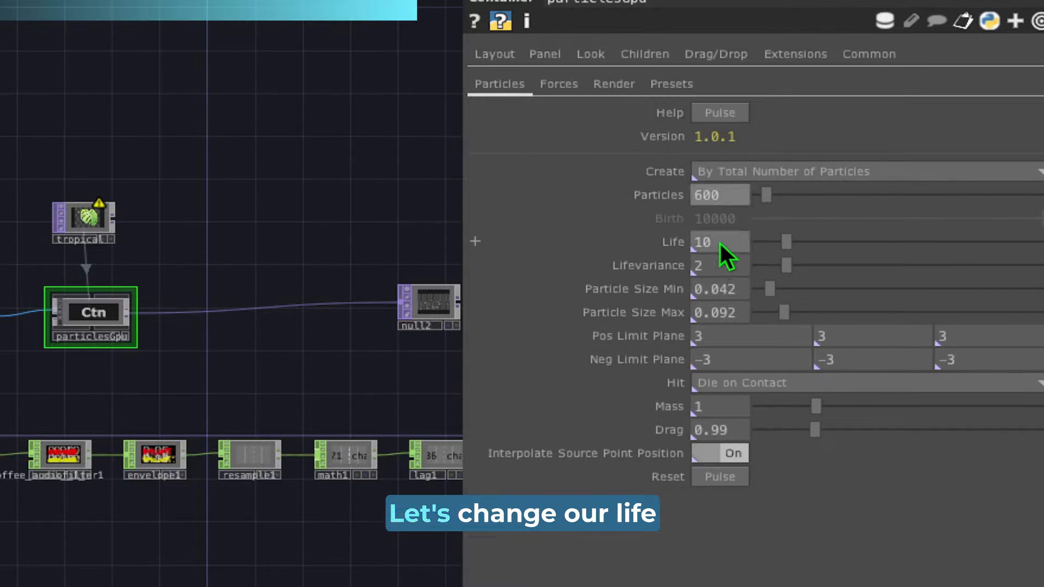
Set the particles' Life to 35 and Lifevariance to 14.
click(720, 244)
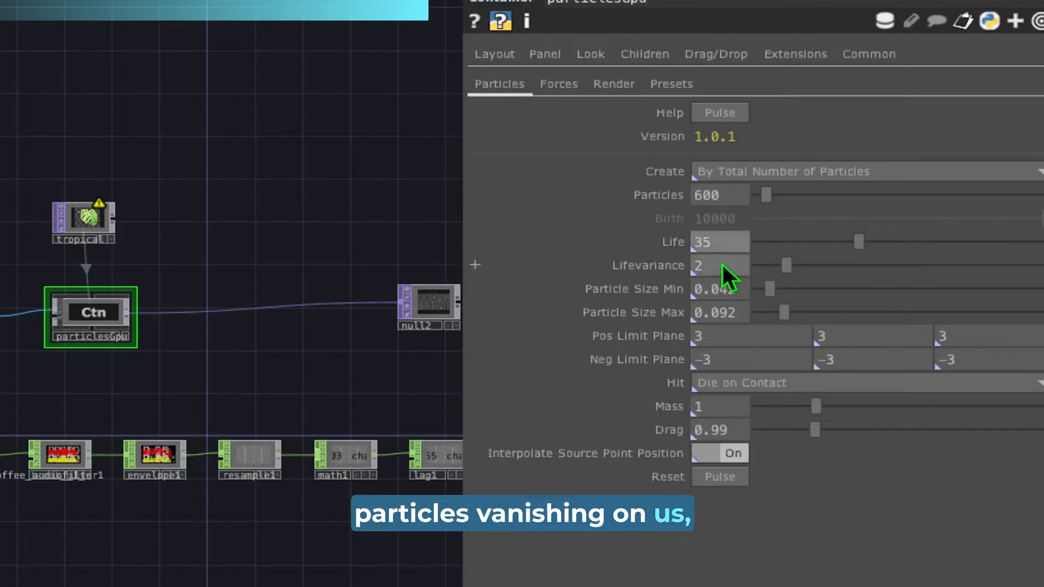
click(724, 266)
text(14)
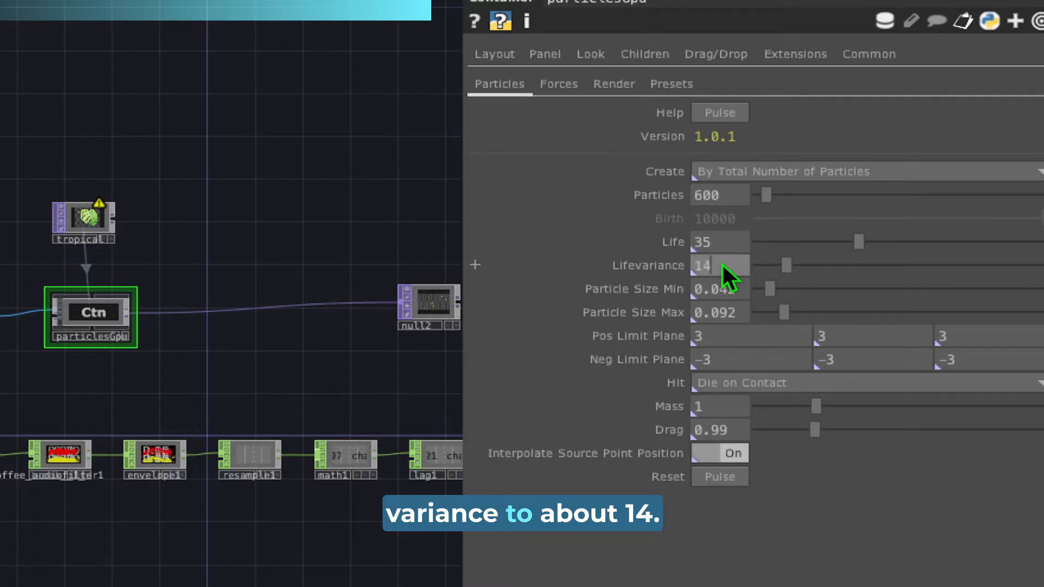
key(Return)
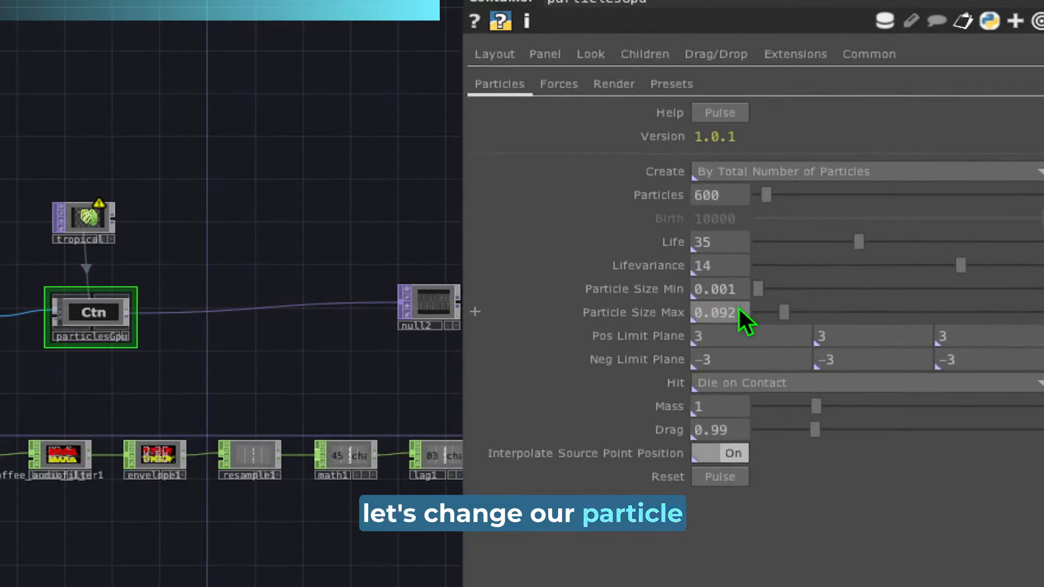
Set Particle Size Min to 0.001 and Particle Size Max to 0.49.
key(BackSpace)
key(BackSpace)
key(BackSpace)
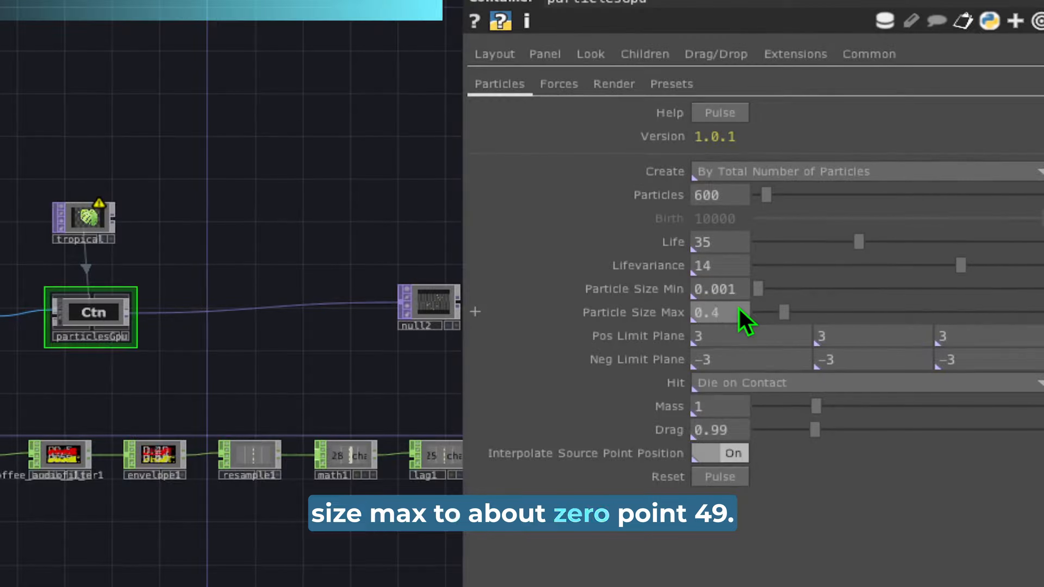
key(Return)
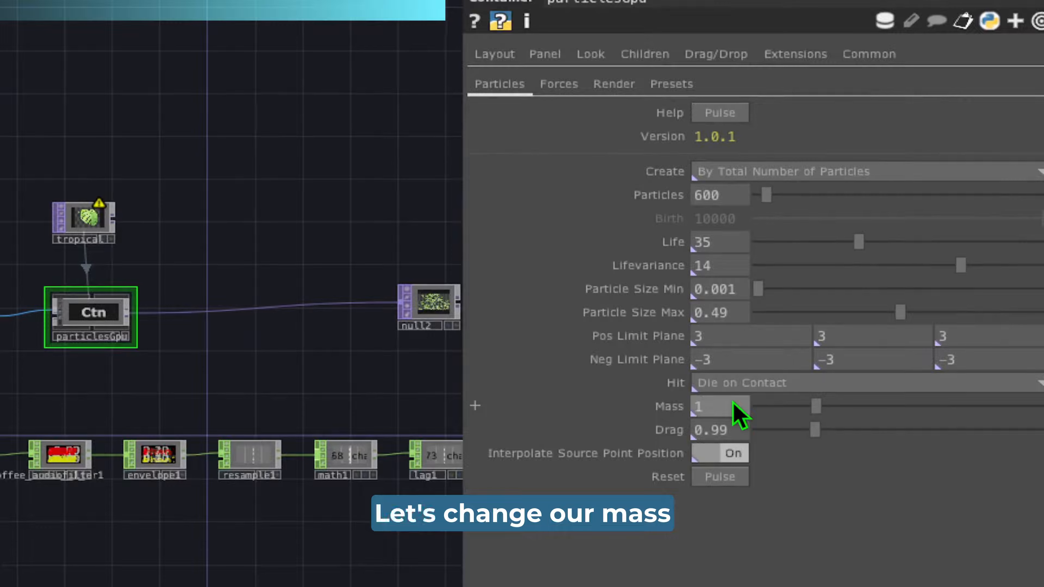
Set the particles' Mass to 4.3 and lower their Drag to about 0.5.
click(734, 405)
text(4.3)
key(Return)
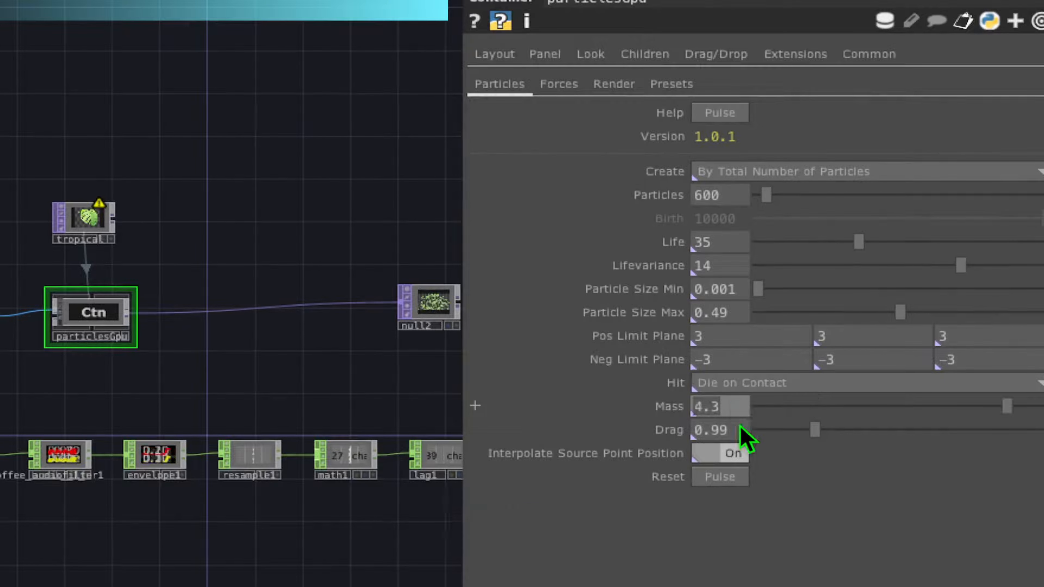
key(BackSpace)
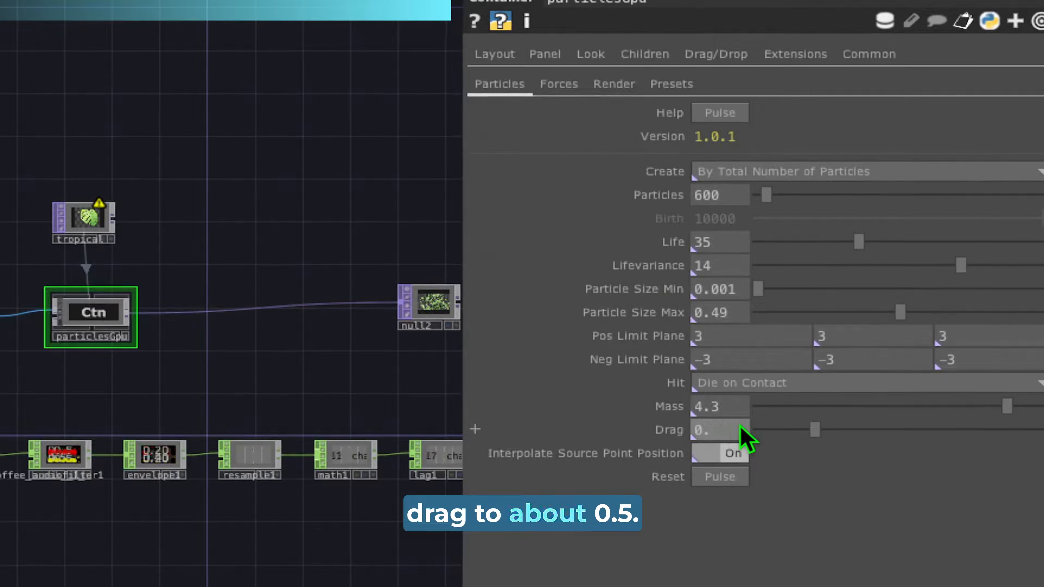
In the force settings of particlesGpu, set External Magnitude to 2 and External Variance to about 0.107.
click(559, 84)
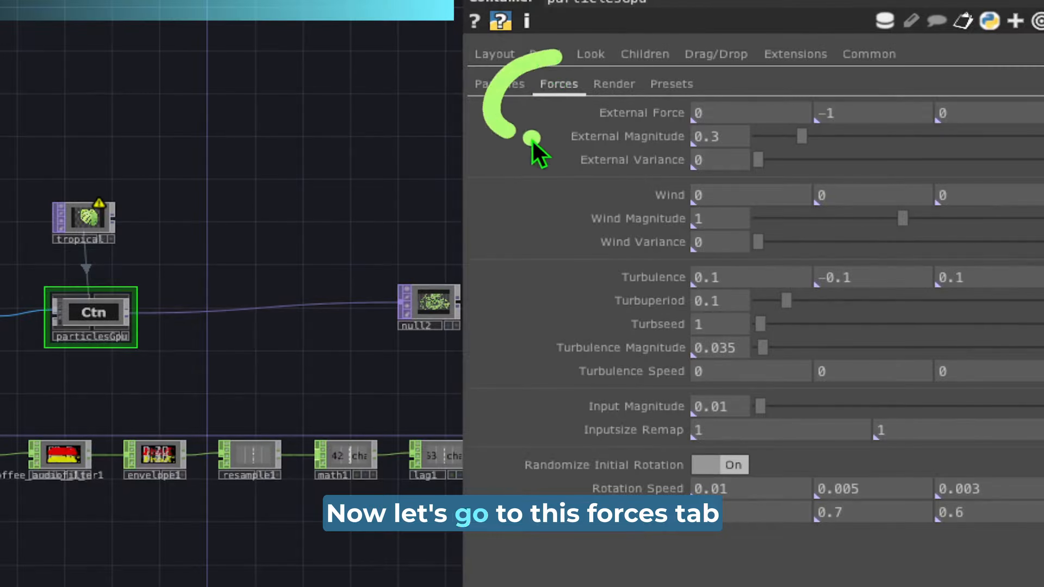
drag(559, 124, 609, 531)
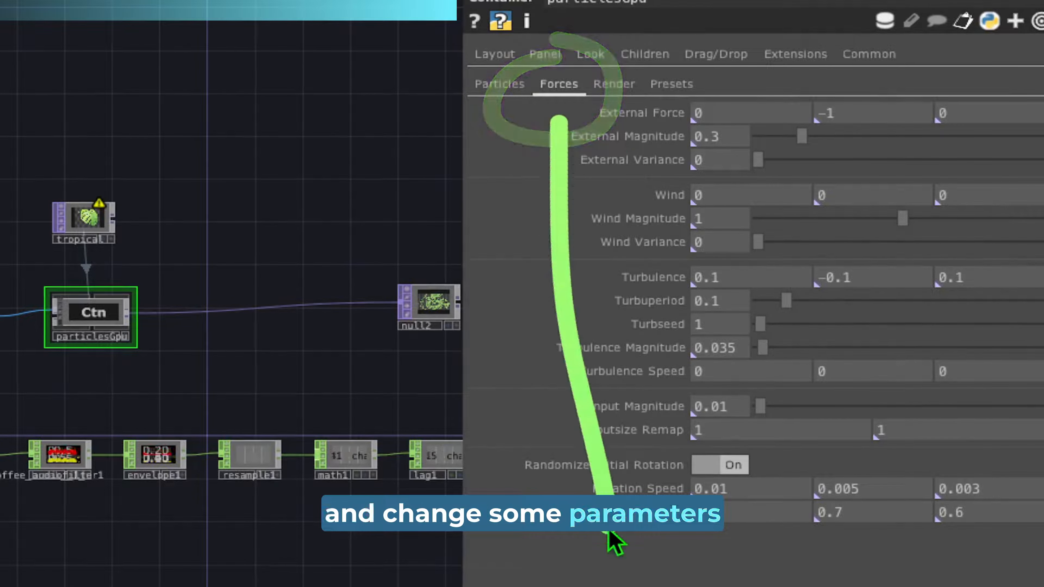
drag(518, 140, 561, 139)
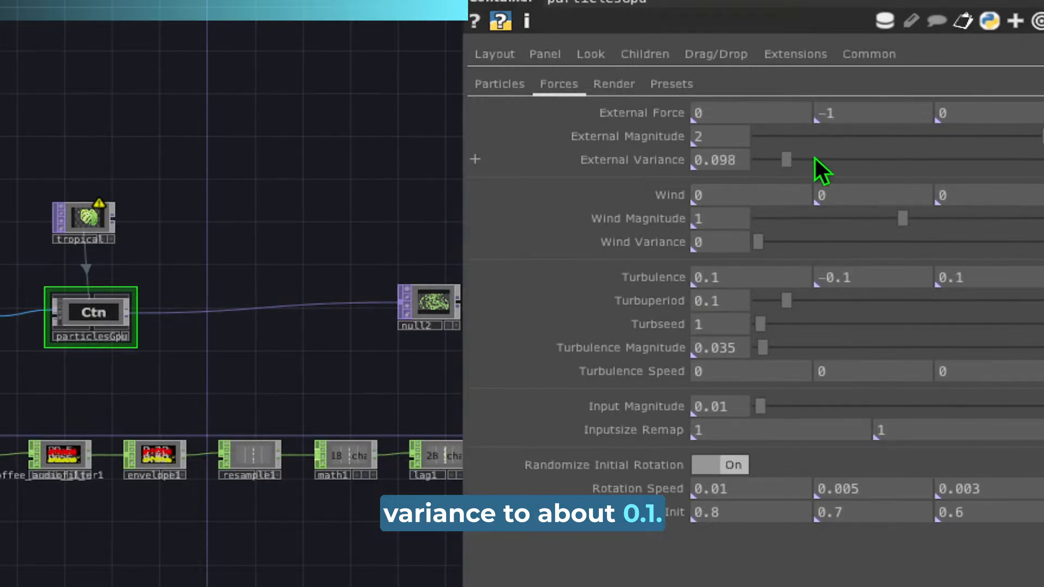
drag(814, 159, 788, 160)
Set the Wind force of particlesGpu to X 1, Y 10 and Z 1.
click(749, 197)
text(1)
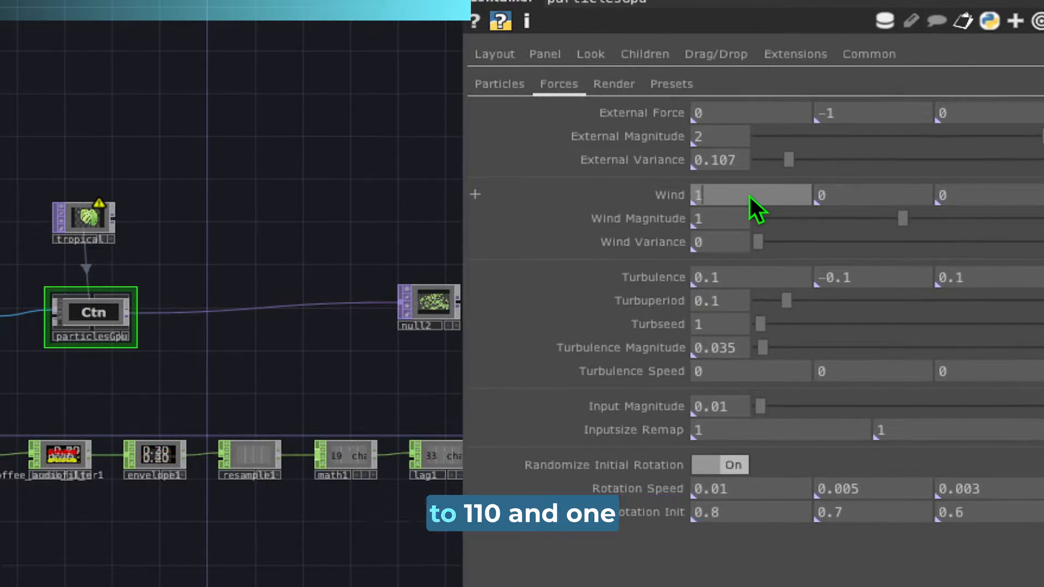
key(Tab)
text(10)
key(Tab)
text(1)
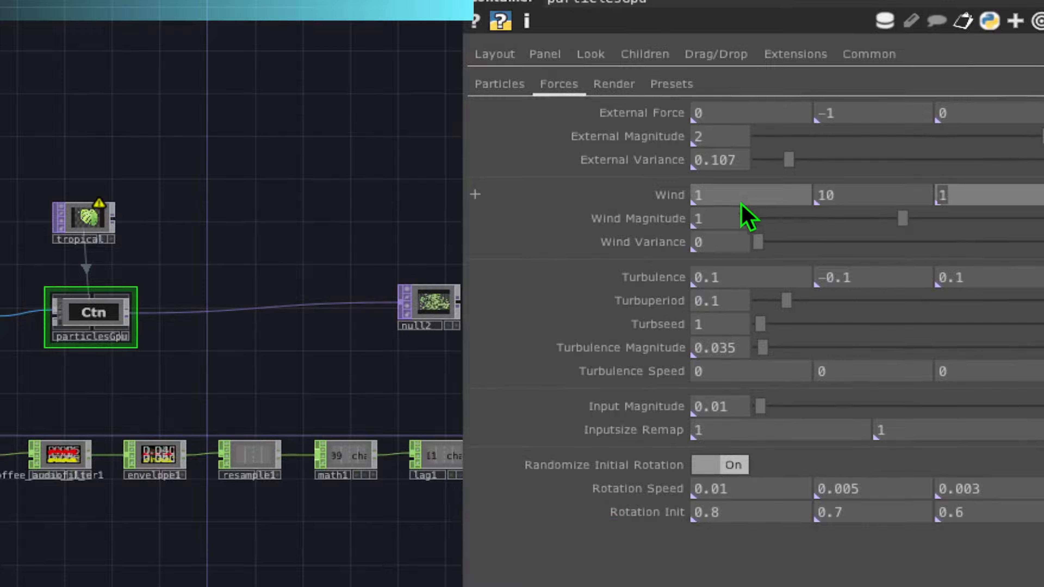
Set Wind Magnitude to 1.6 and Wind Variance to 0.16.
click(725, 219)
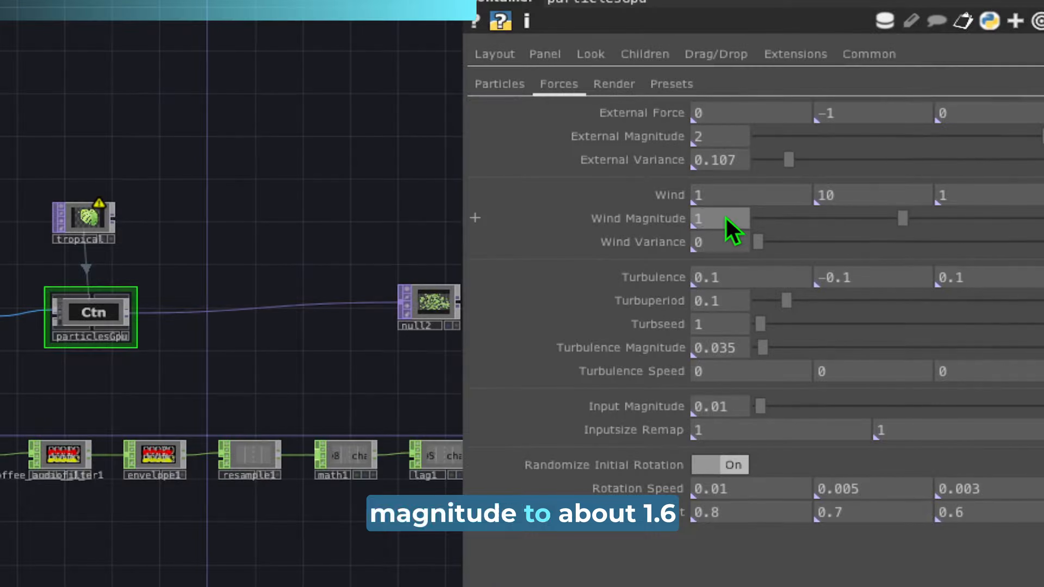
click(717, 242)
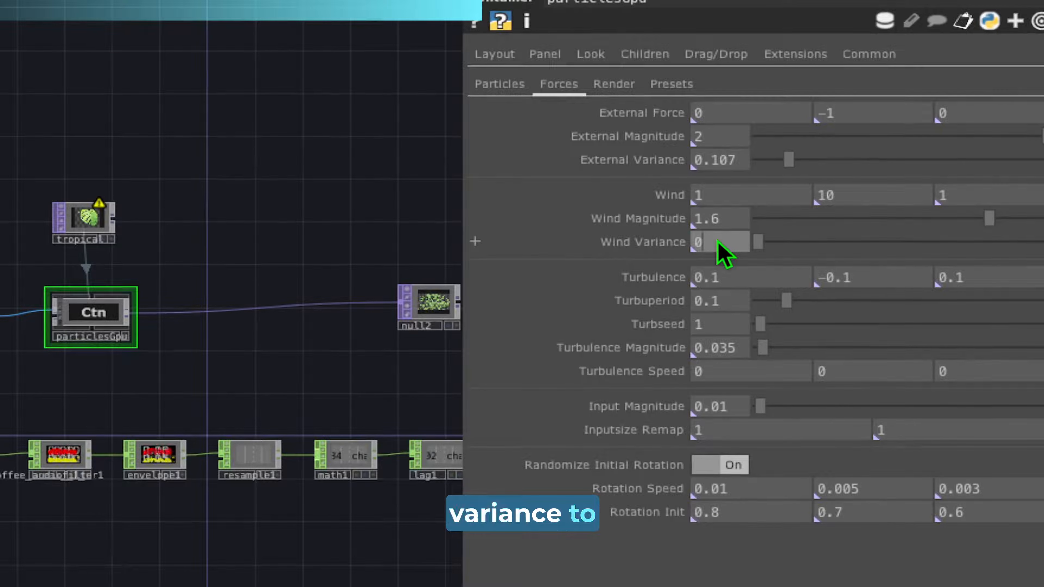
text(.16)
key(Return)
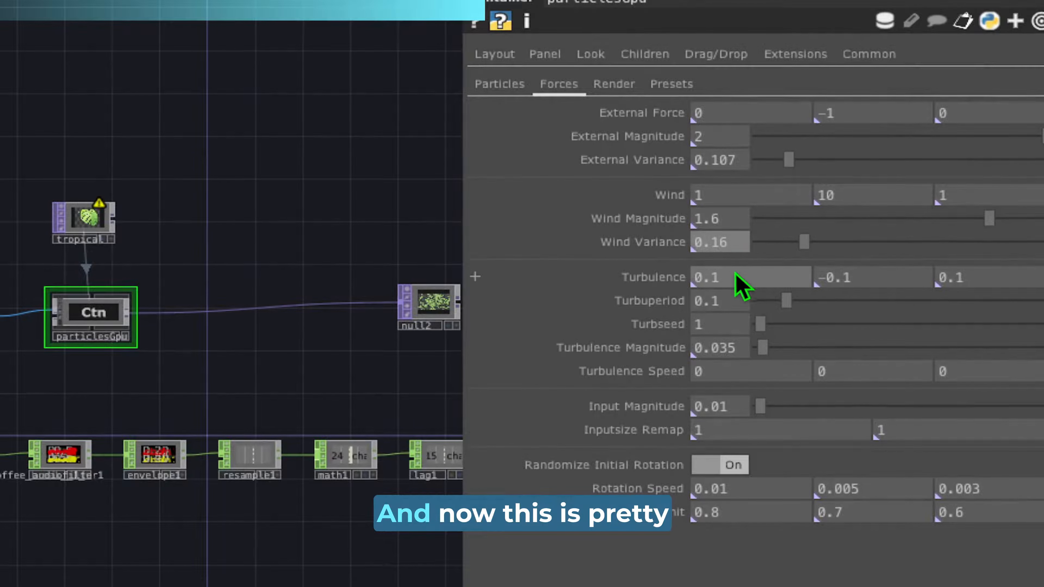
Set the Turbulence force to X 0.5, Y 0.6 and Z 10.
click(735, 279)
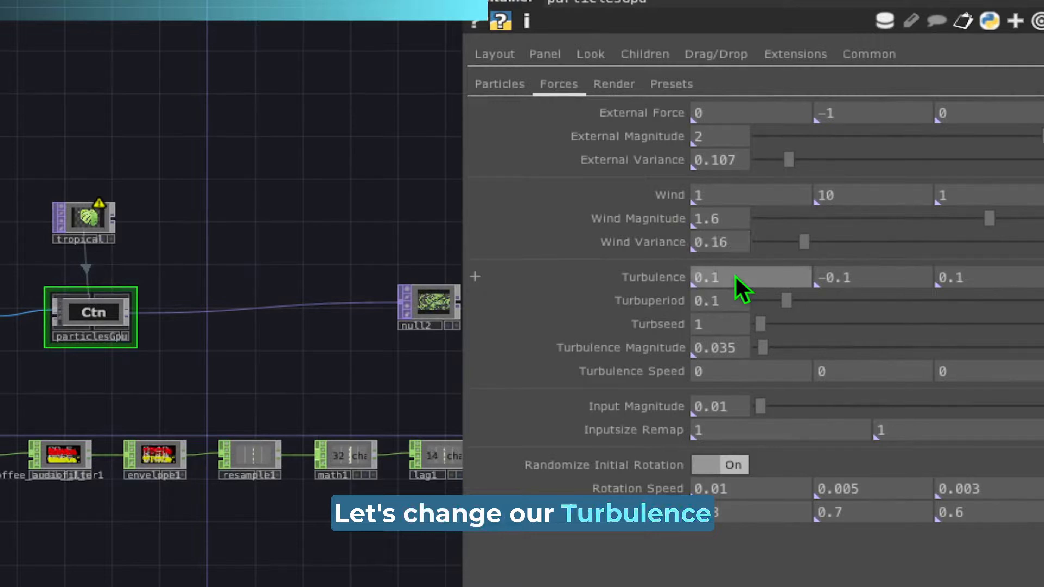
middle_drag(736, 276, 736, 234)
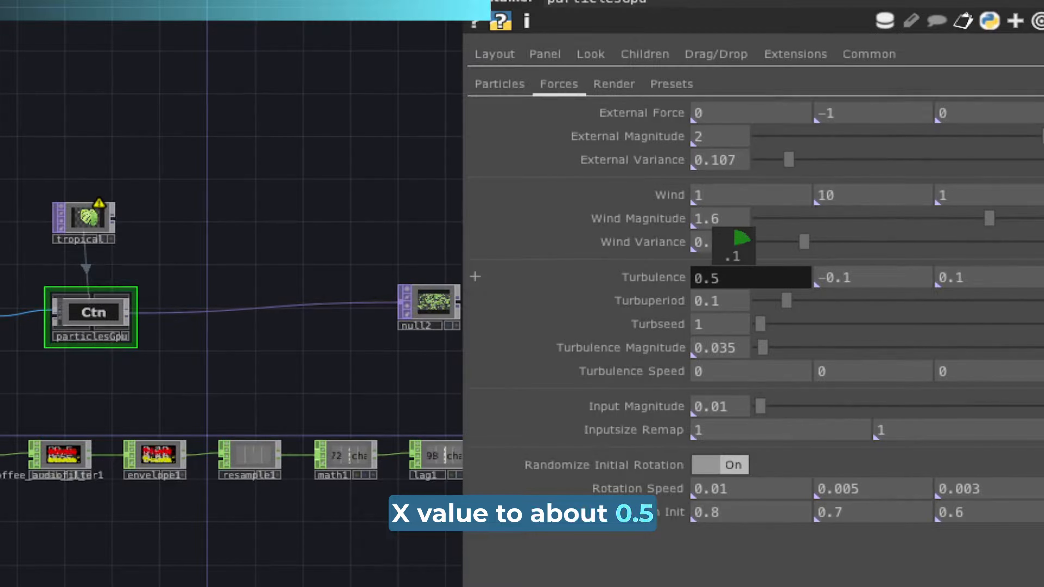
middle_drag(736, 277, 735, 276)
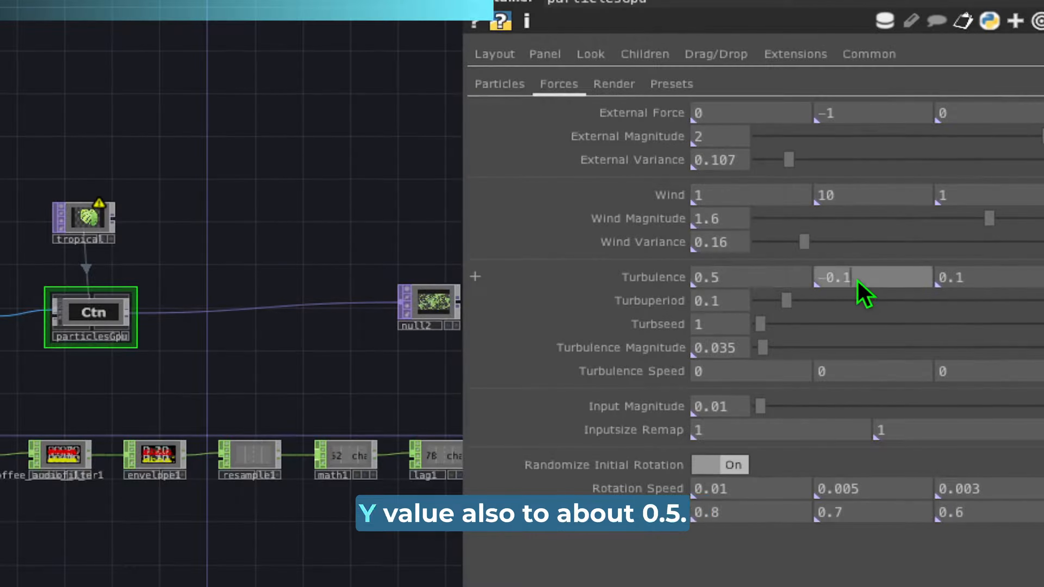
middle_drag(857, 280, 1040, 277)
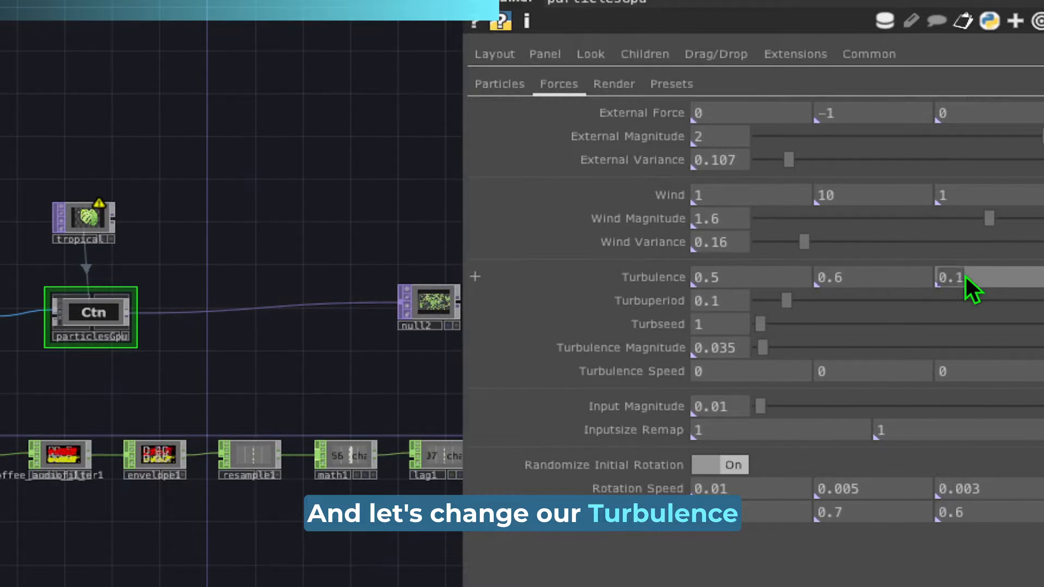
key(Return)
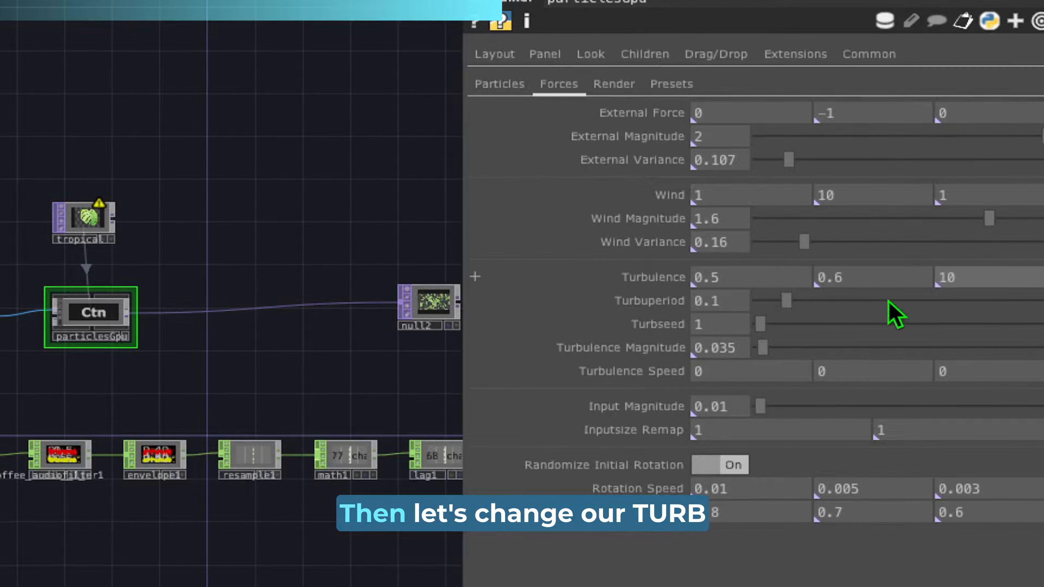
Raise the turbulence period to about 1.996 and set the turbulence seed to 6.
drag(788, 301, 1040, 297)
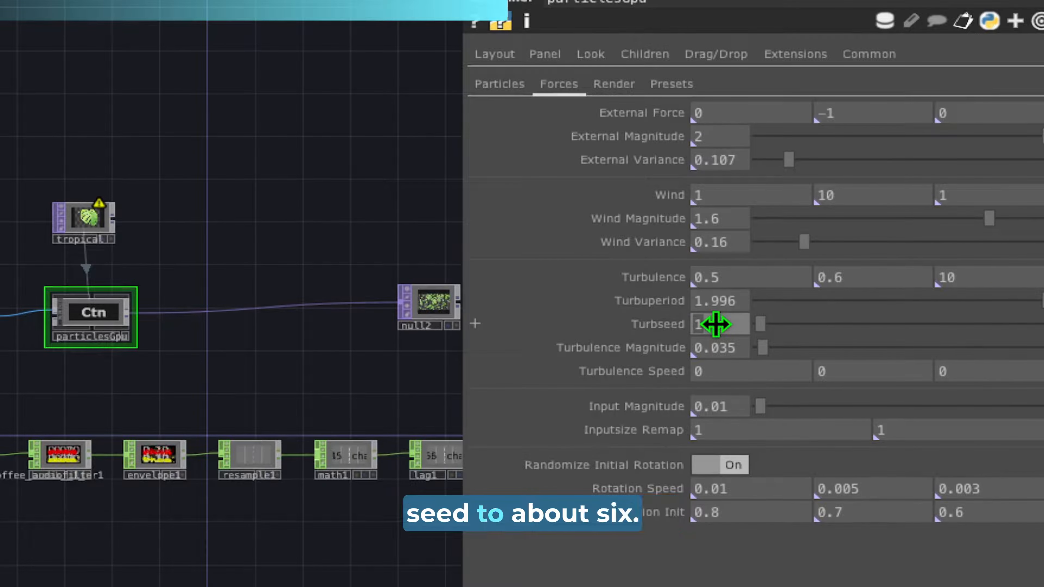
click(521, 349)
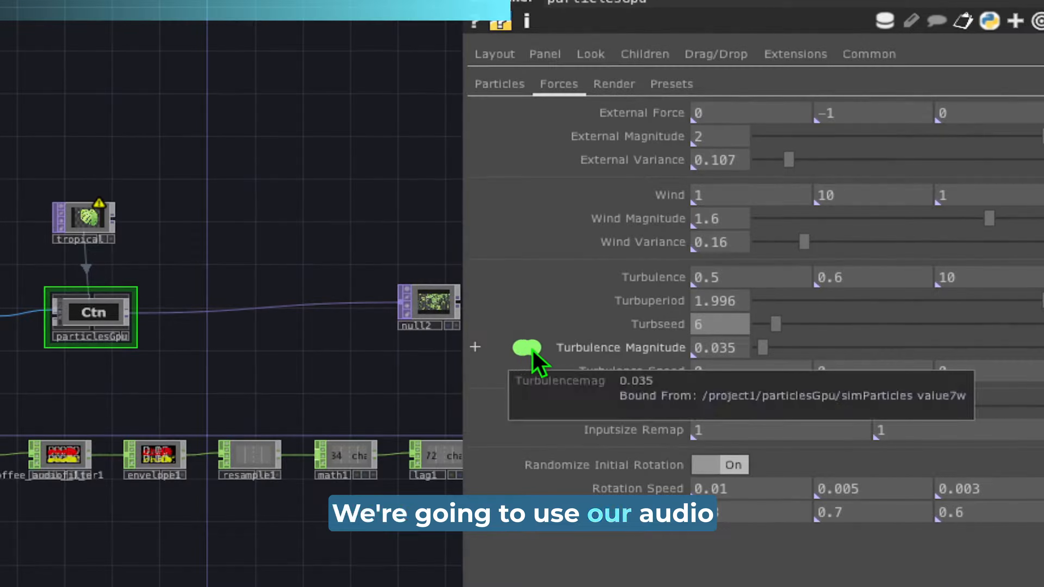
drag(102, 467, 542, 329)
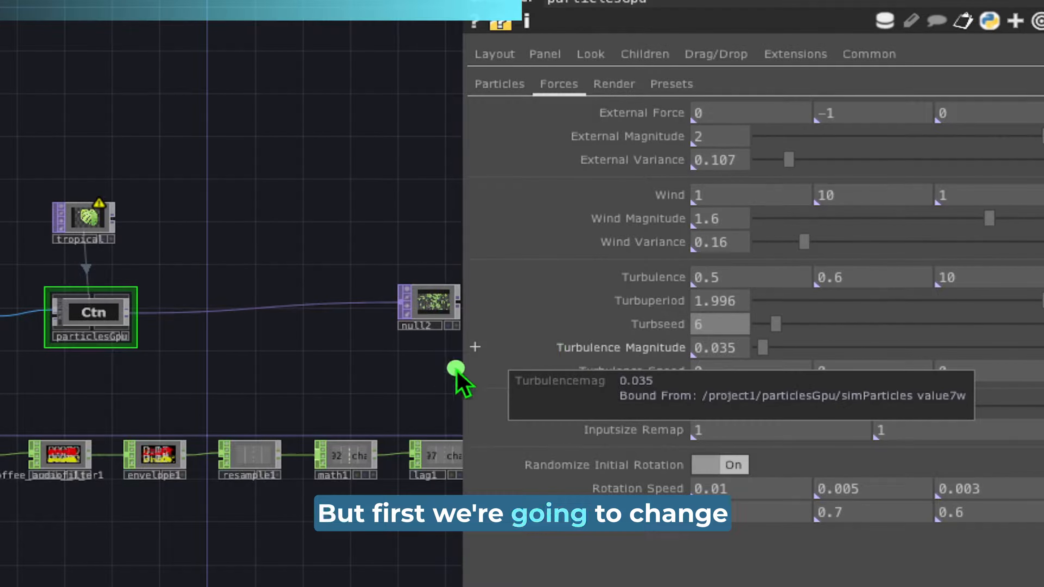
click(506, 361)
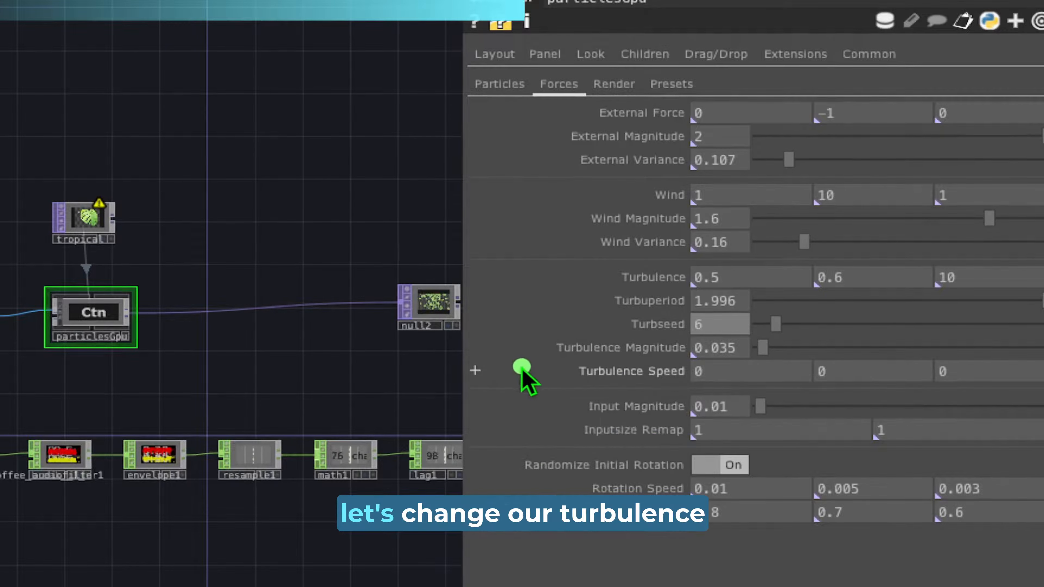
Set Turbulence Speed to X 1.4 and Y 0.1, and raise Input Magnitude to about 0.125.
click(739, 381)
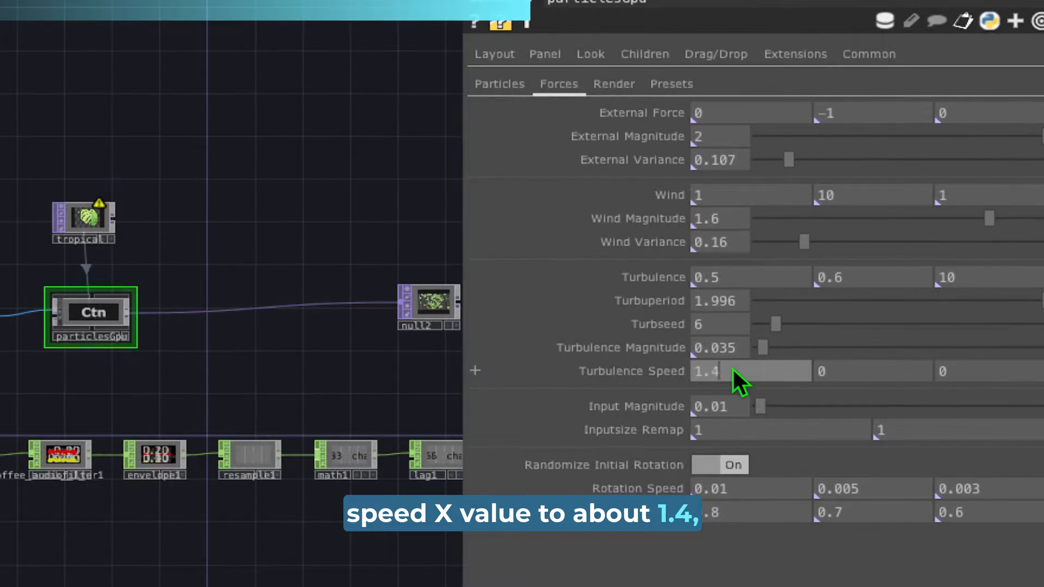
key(Tab)
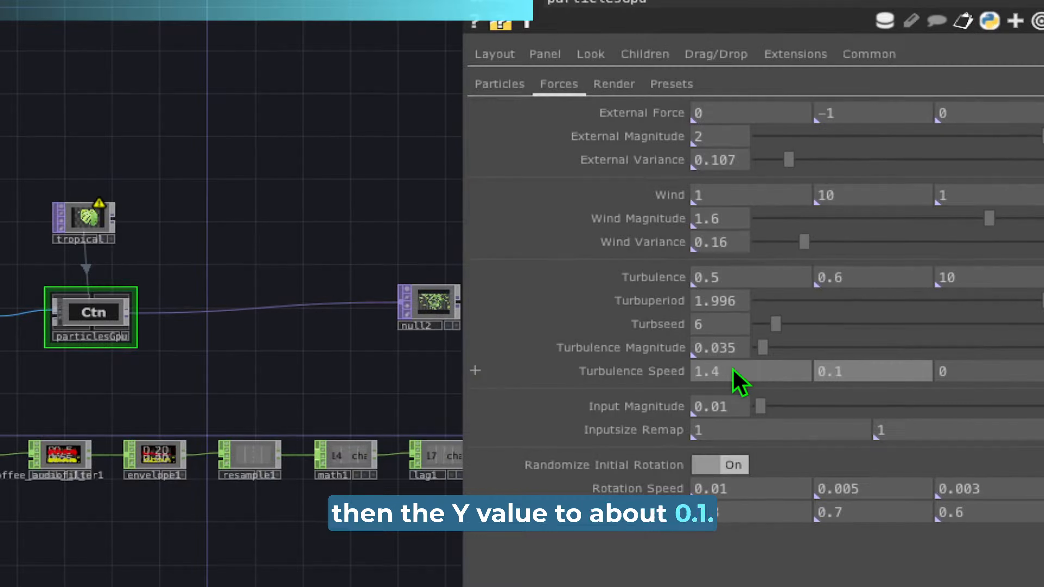
drag(760, 405, 793, 406)
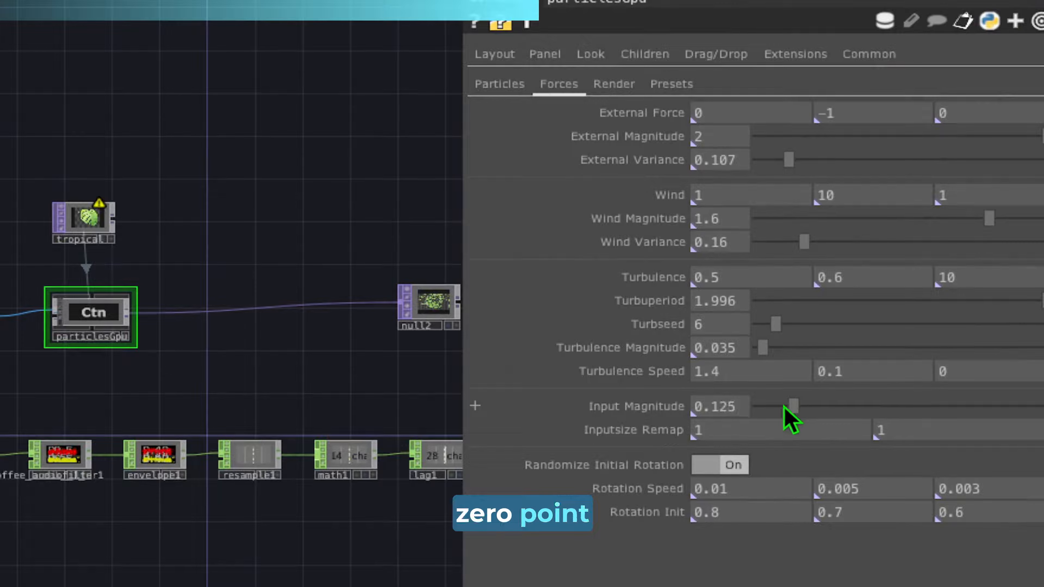
In the render settings, set Resolution to 1920 by 1080, Fade In to about 0.526 and Compositing to Discard Alpha.
click(614, 84)
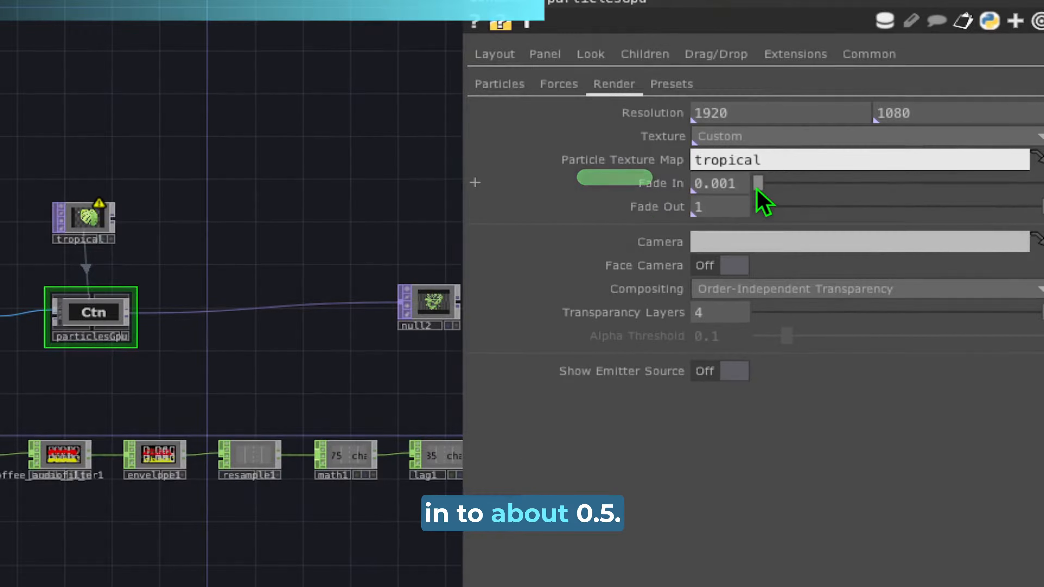
drag(789, 184, 910, 183)
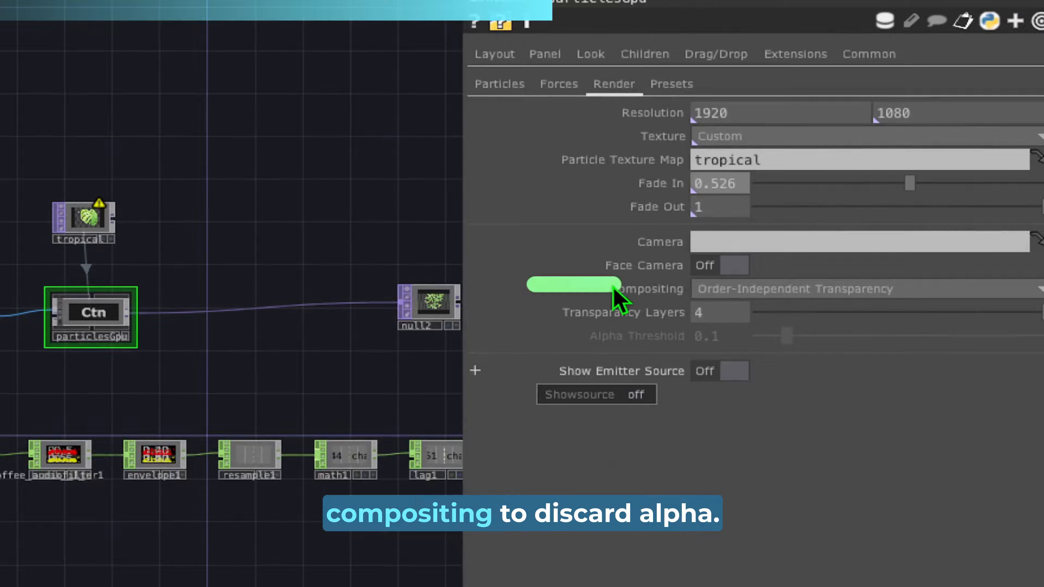
click(749, 291)
click(742, 331)
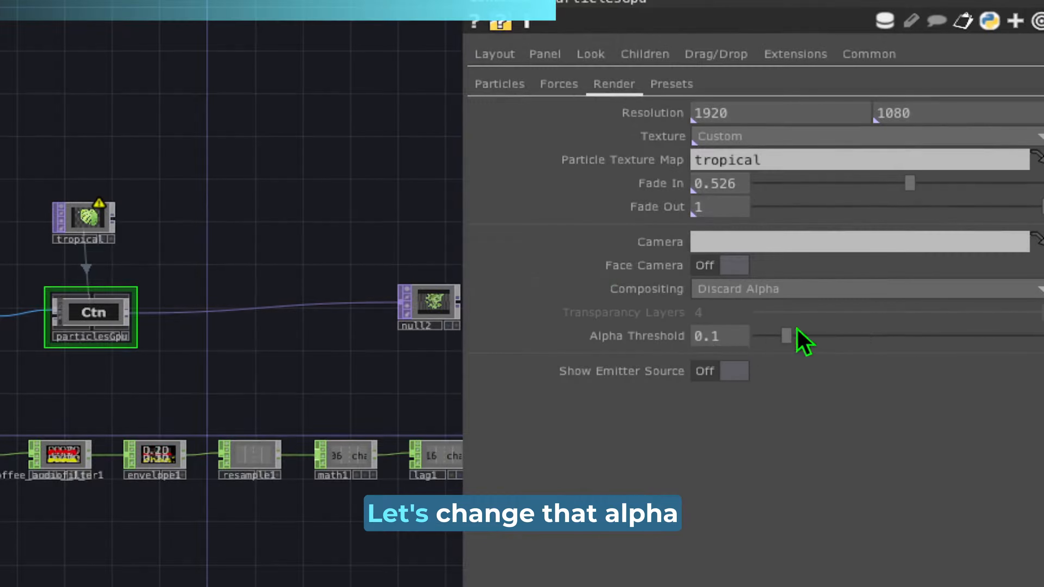
Raise the particles' Alpha Threshold to about 0.465 and check the leaf render in null2.
drag(786, 341, 891, 332)
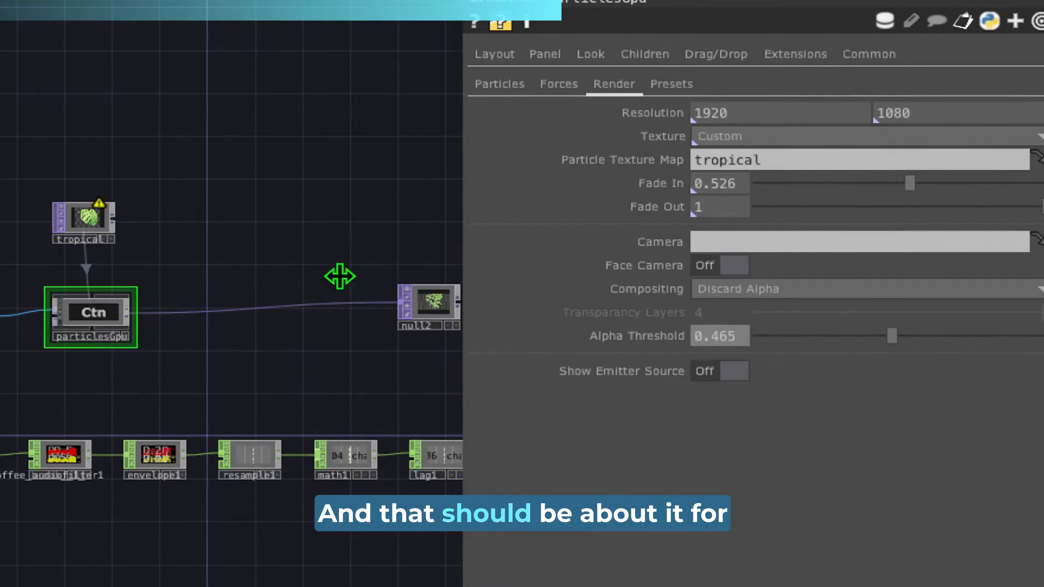
drag(219, 266, 368, 222)
mouse_move(251, 215)
mouse_down()
mouse_move(167, 256)
mouse_move(345, 287)
mouse_move(220, 229)
mouse_up()
click(308, 270)
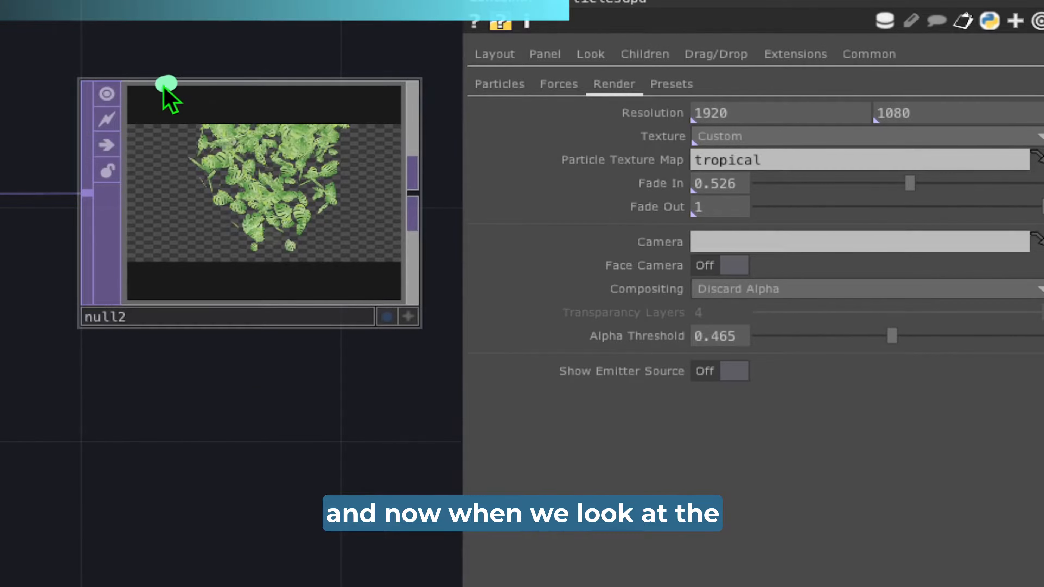
mouse_move(168, 86)
mouse_down()
mouse_move(149, 351)
mouse_move(310, 63)
mouse_move(105, 68)
mouse_up()
mouse_move(161, 115)
mouse_down()
mouse_move(175, 177)
mouse_move(232, 227)
mouse_move(317, 191)
mouse_move(340, 135)
mouse_up()
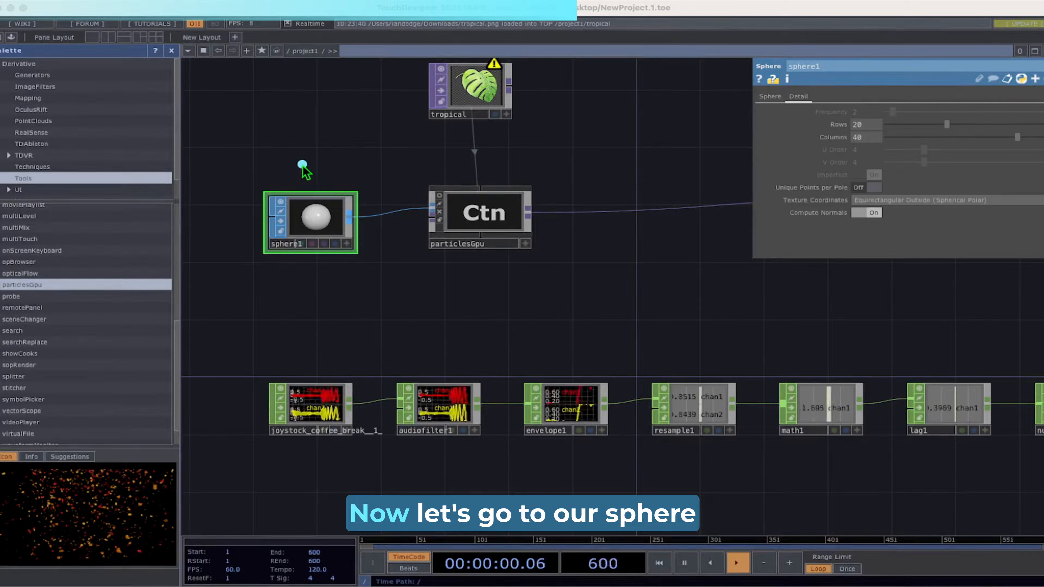
Set the sphere1 detail to 50 rows and 50 columns.
mouse_move(304, 164)
mouse_down()
mouse_move(321, 303)
mouse_move(351, 176)
mouse_up()
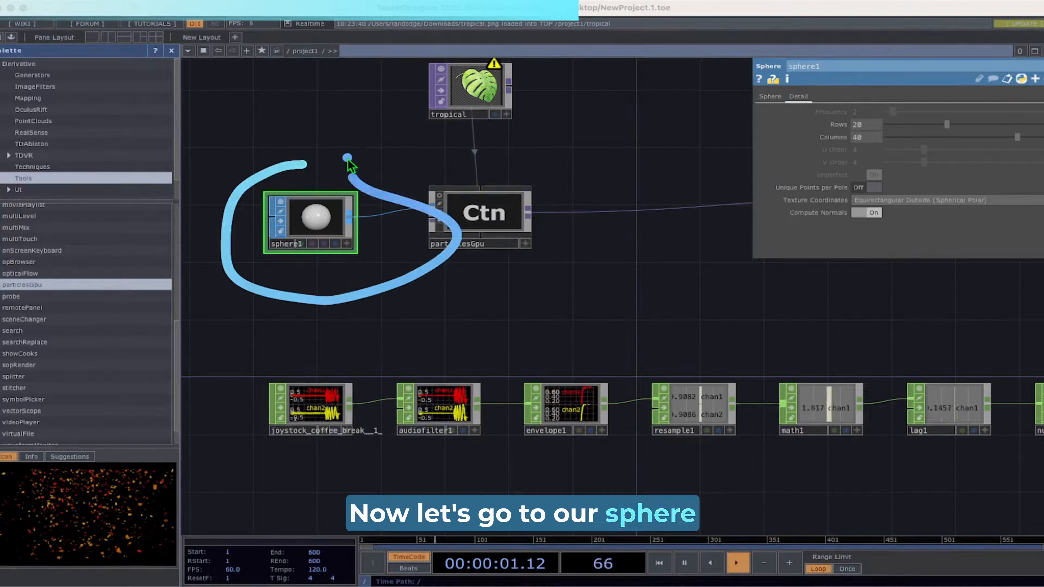
click(317, 258)
drag(317, 259, 767, 119)
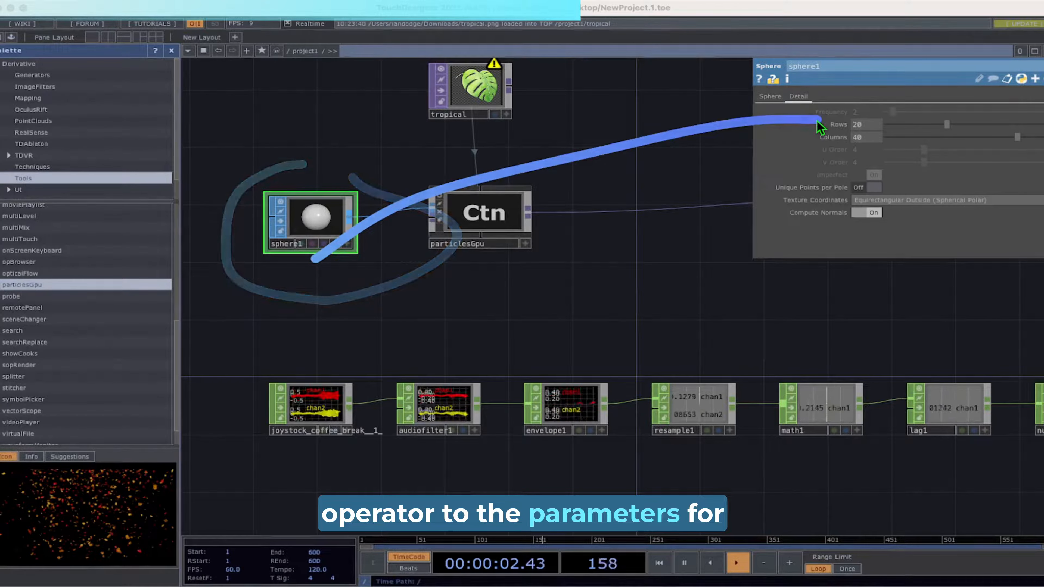
click(867, 127)
text(5)
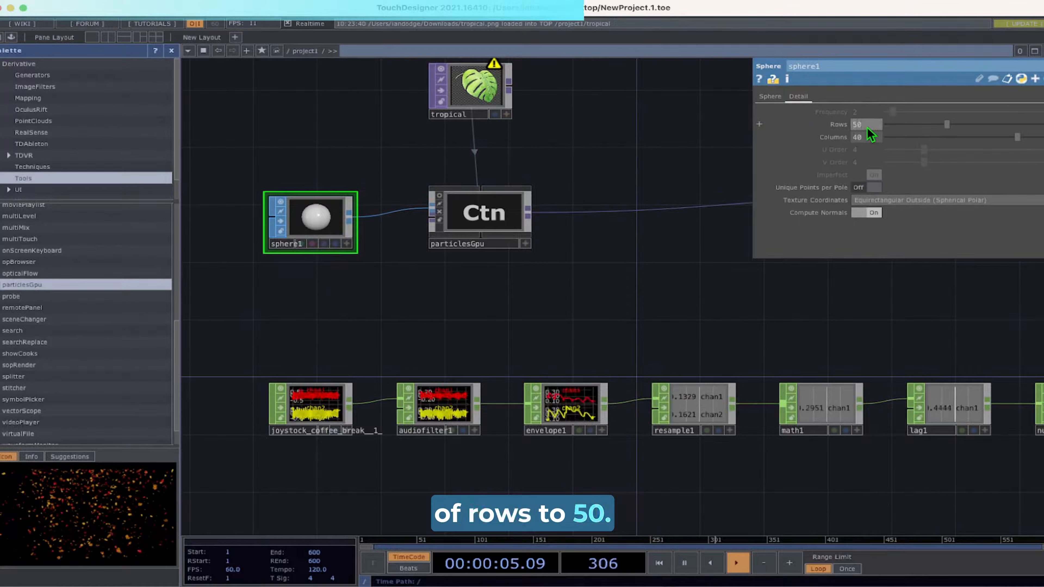
key(Tab)
text(5)
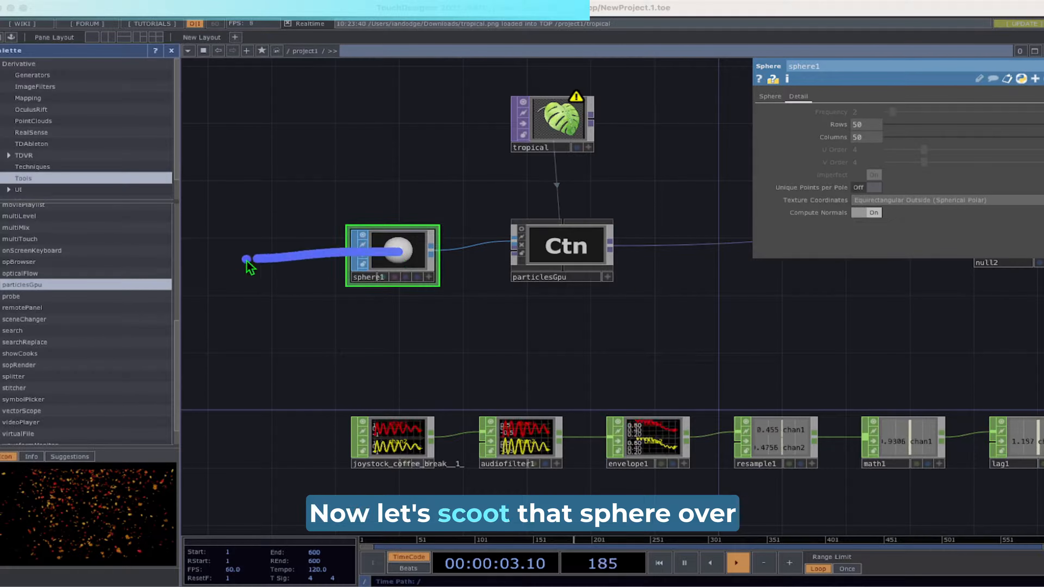
Move sphere1 away from particlesGpu and insert a Sort SOP on the connection between them.
drag(406, 259, 231, 260)
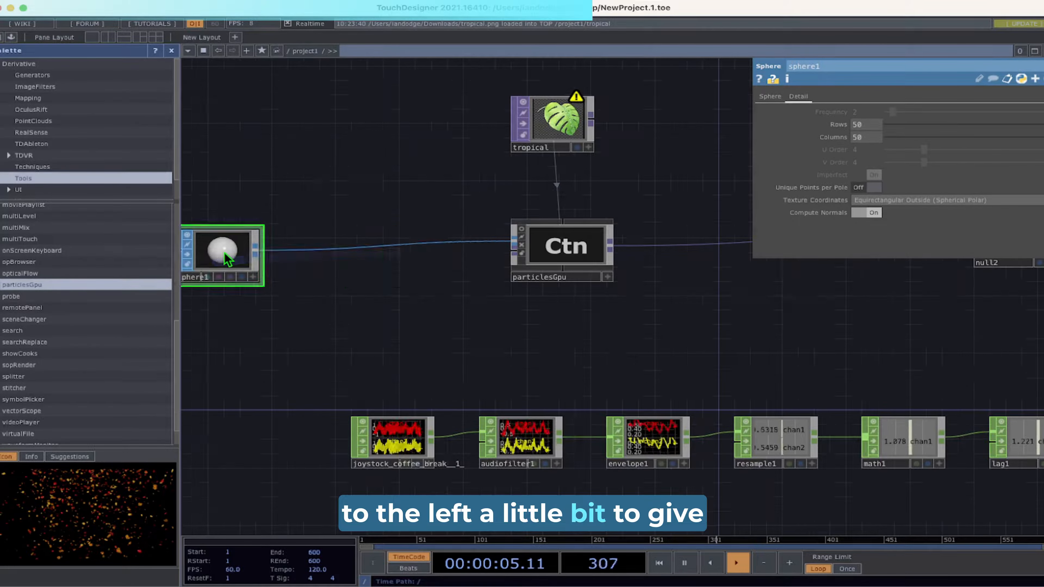
click(316, 250)
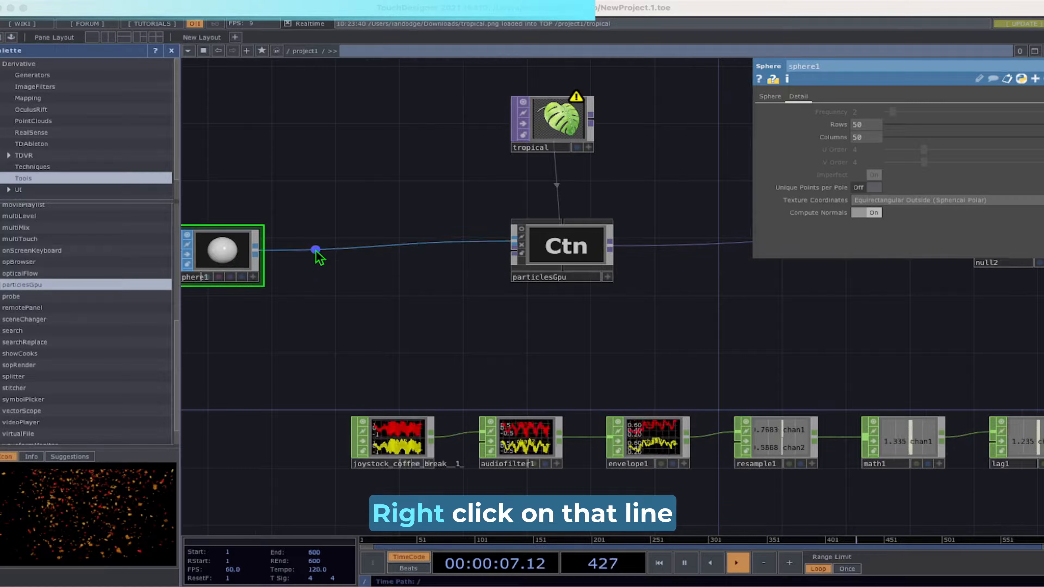
drag(420, 246, 462, 244)
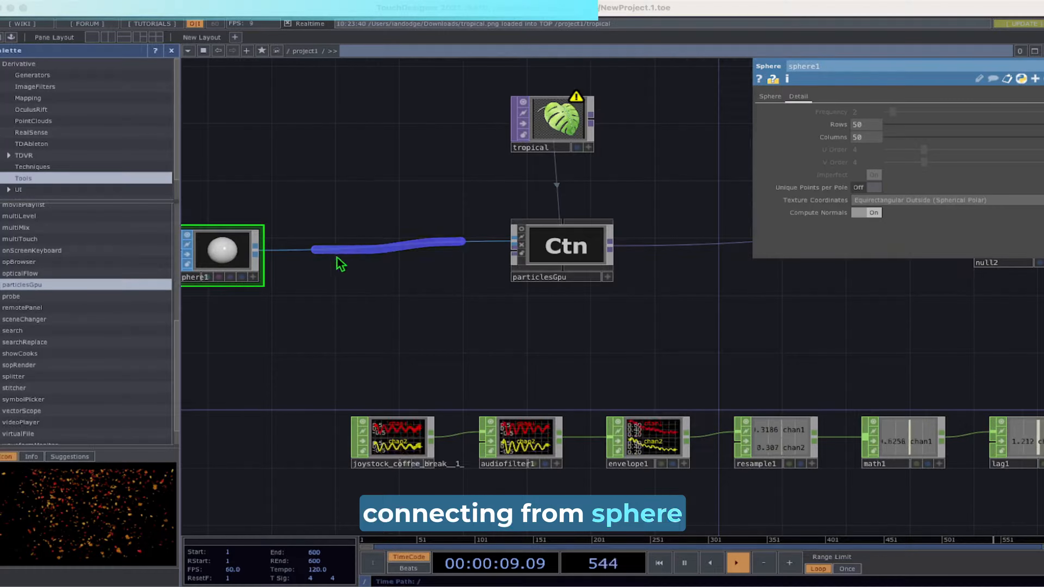
right_click(345, 248)
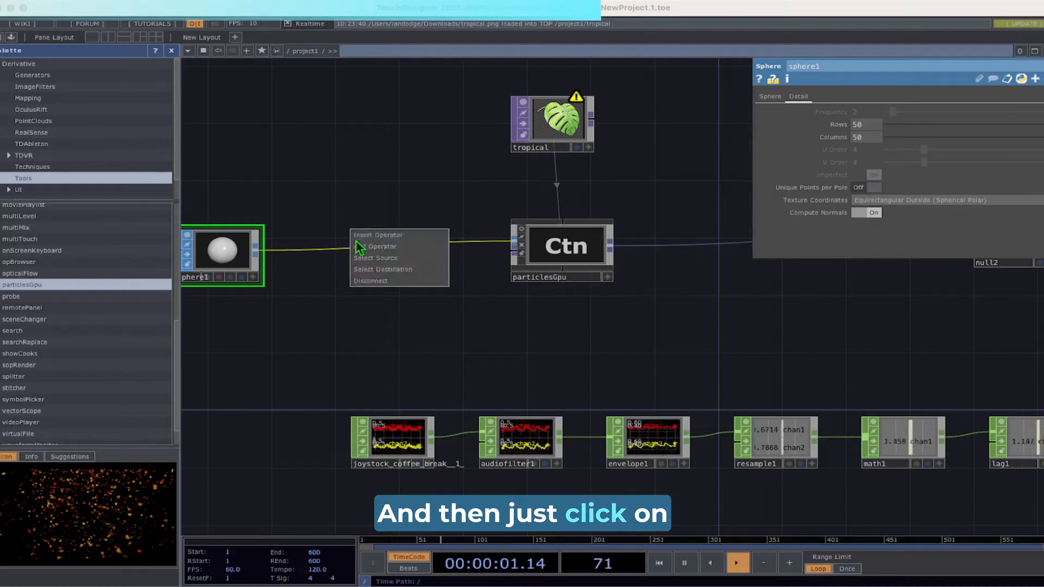
click(369, 235)
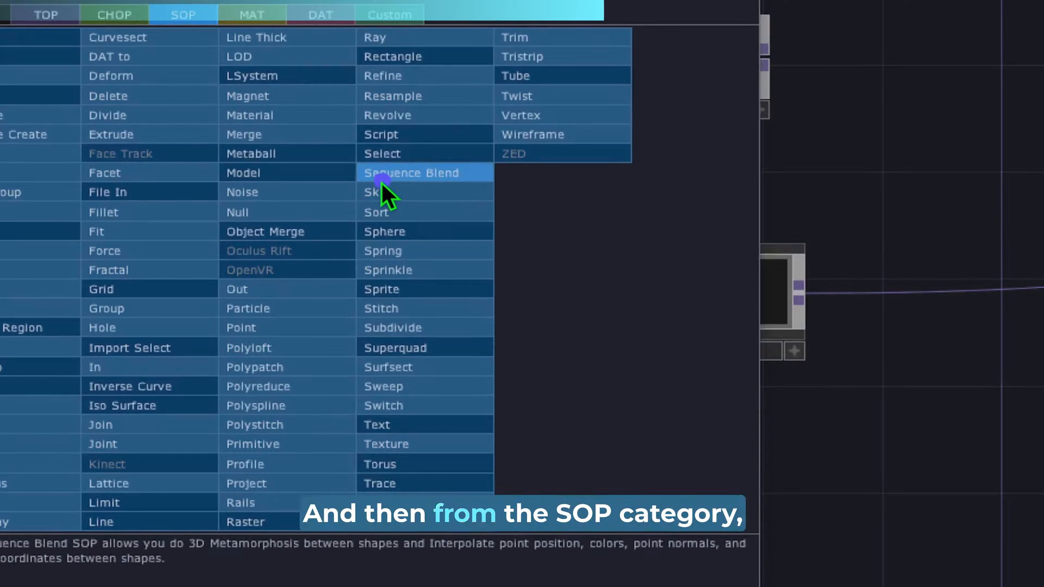
click(389, 212)
click(387, 306)
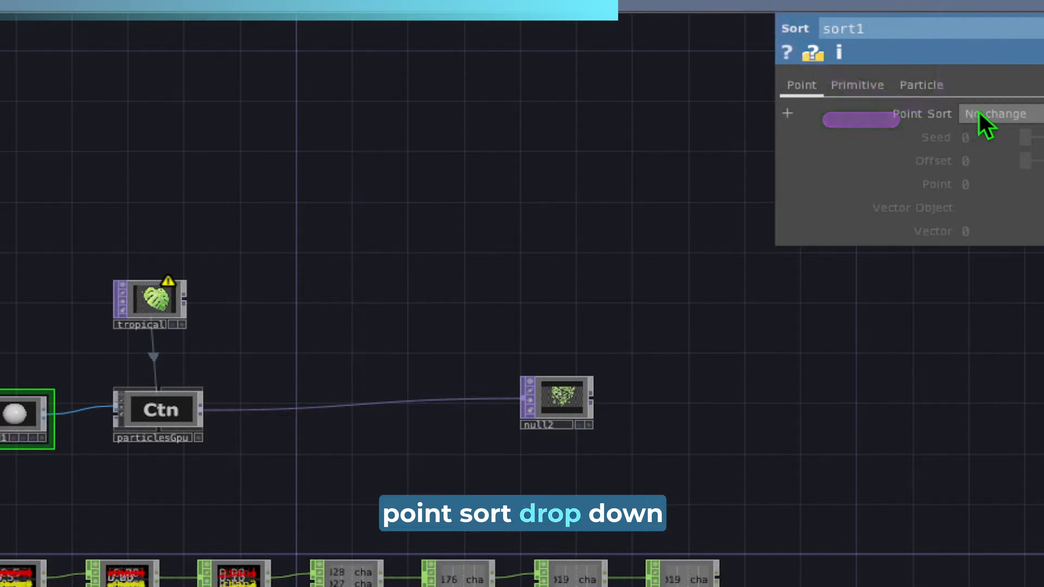
Set the Sort operator's Point Sort to Random and check the emission pattern in null2.
click(975, 119)
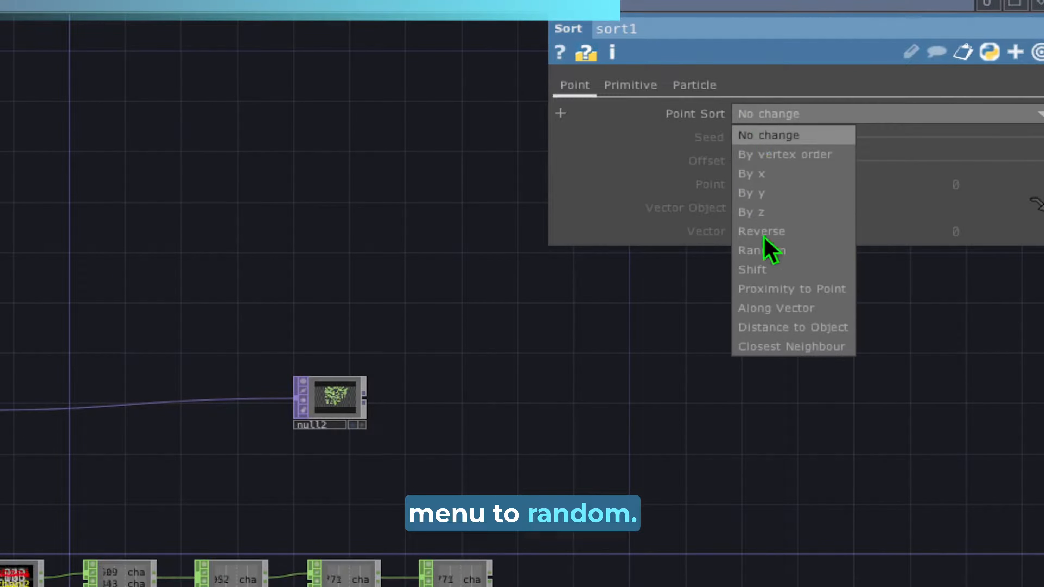
click(764, 254)
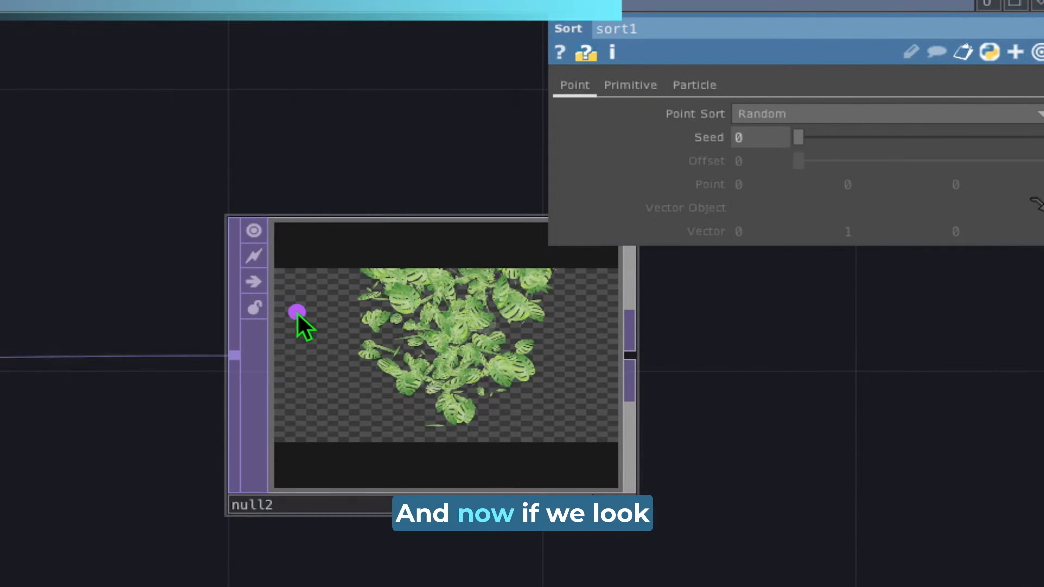
mouse_move(297, 314)
mouse_down()
mouse_move(390, 439)
mouse_move(560, 308)
mouse_move(558, 282)
mouse_up()
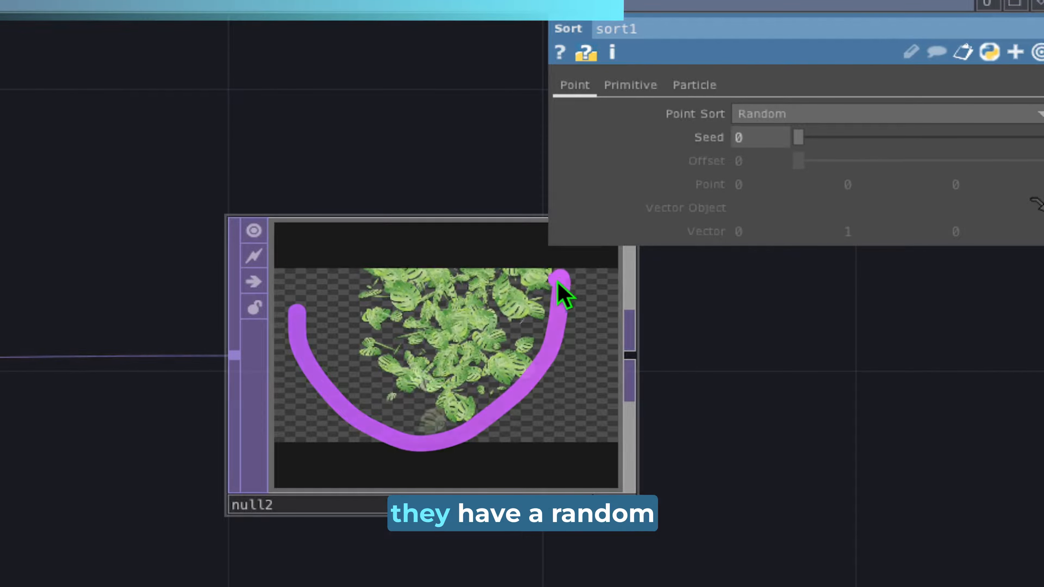
mouse_move(311, 291)
mouse_down()
mouse_move(474, 483)
mouse_move(584, 301)
mouse_up()
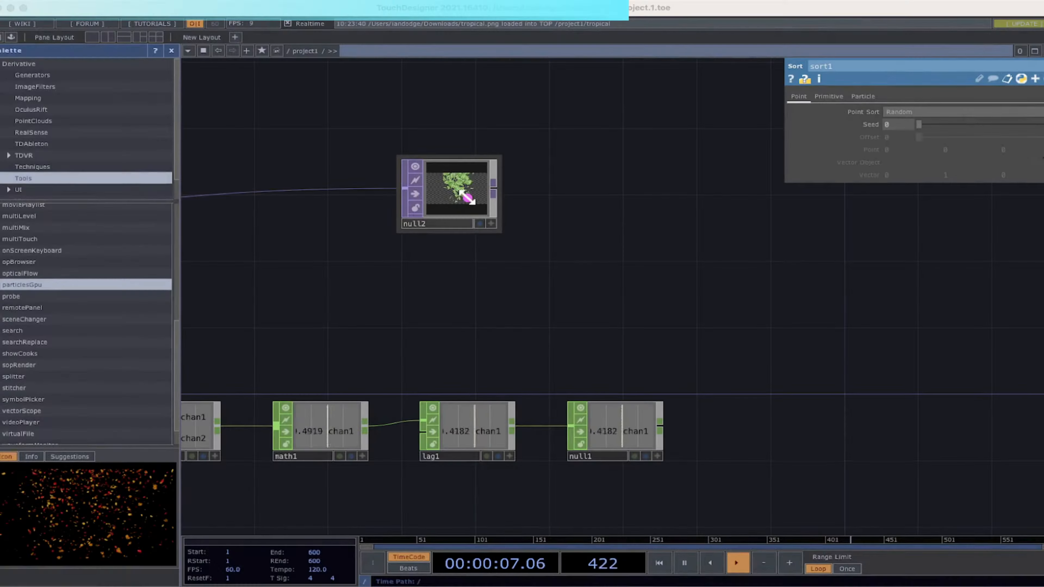
Make the viewer active on null1 at the end of the audio CHOP chain.
drag(466, 197, 578, 354)
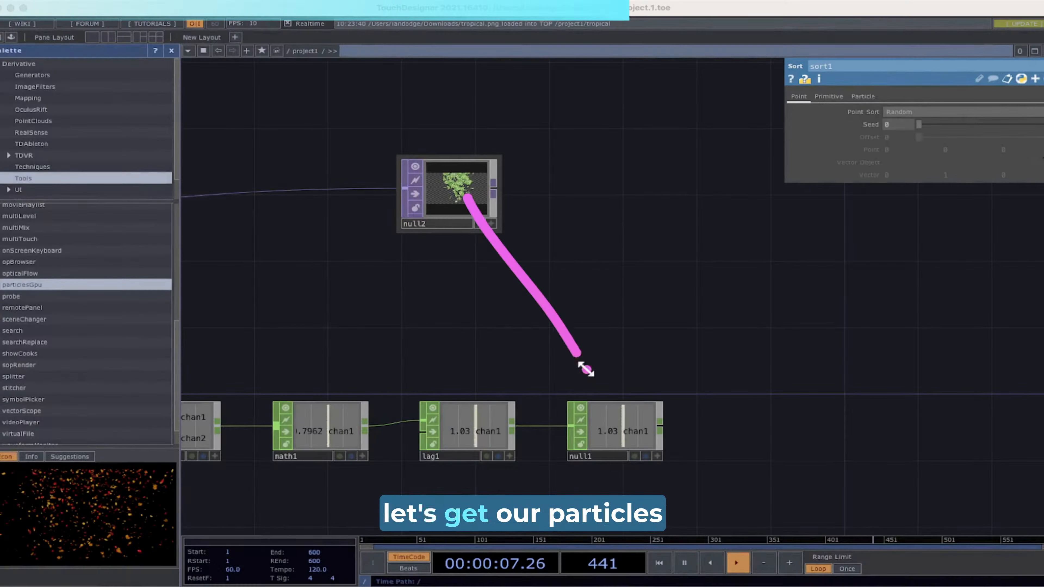
click(646, 402)
drag(698, 521, 602, 367)
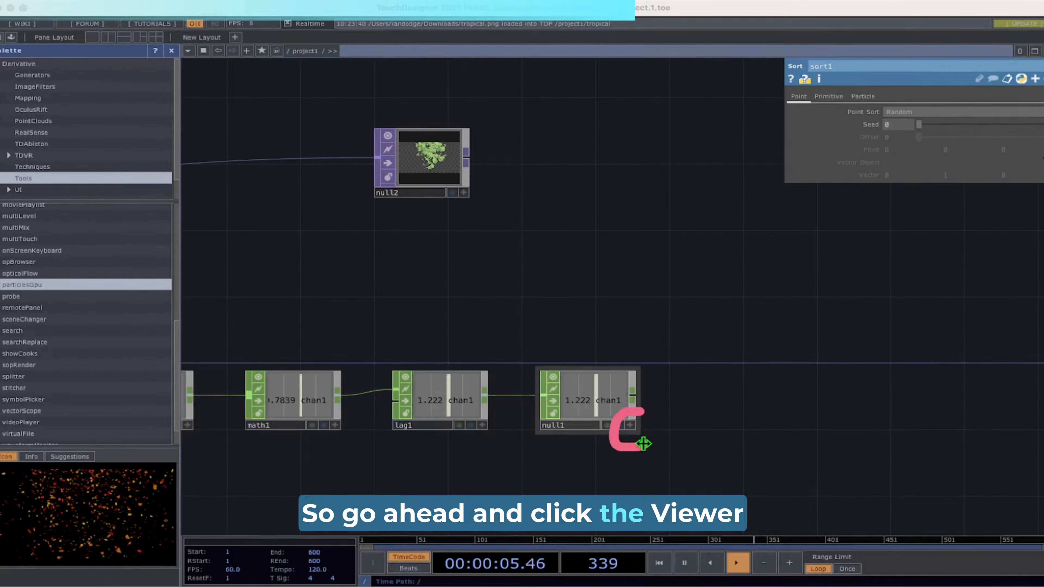
click(633, 424)
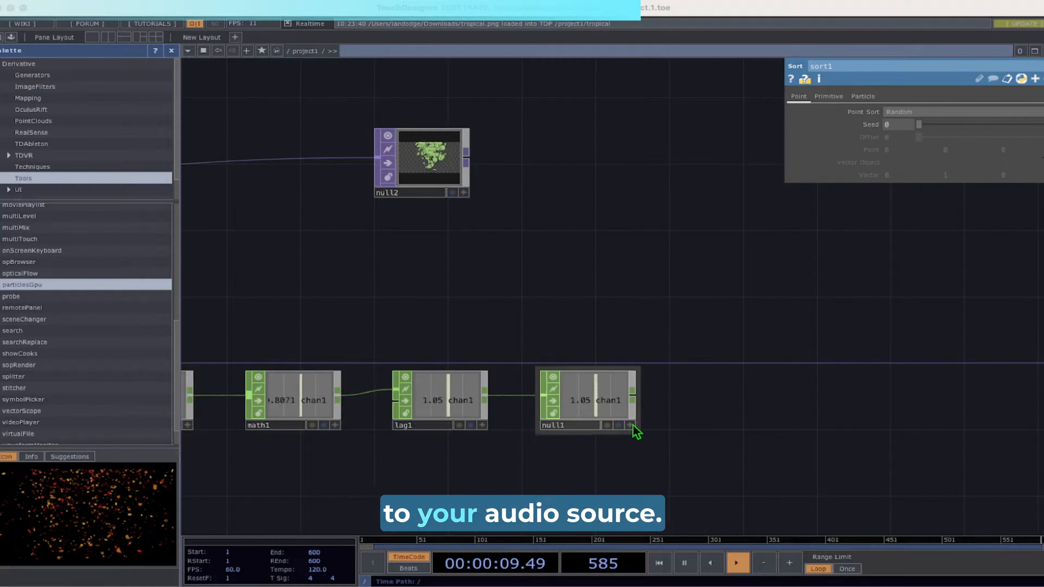
click(632, 425)
click(613, 361)
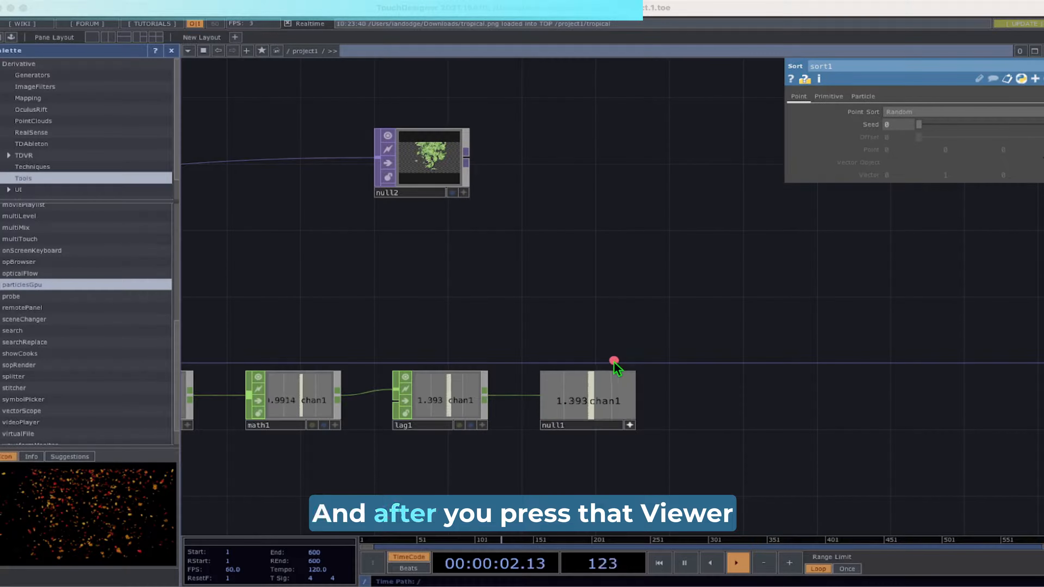
mouse_move(614, 361)
mouse_down()
mouse_move(523, 398)
mouse_move(604, 355)
mouse_up()
click(582, 402)
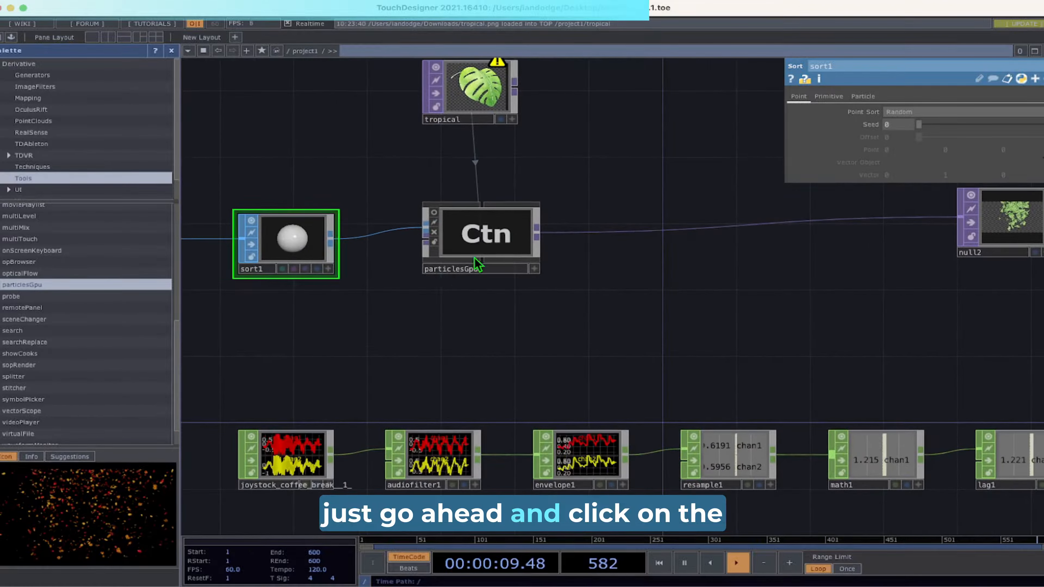
Select particlesGpu and show its force parameters.
click(497, 229)
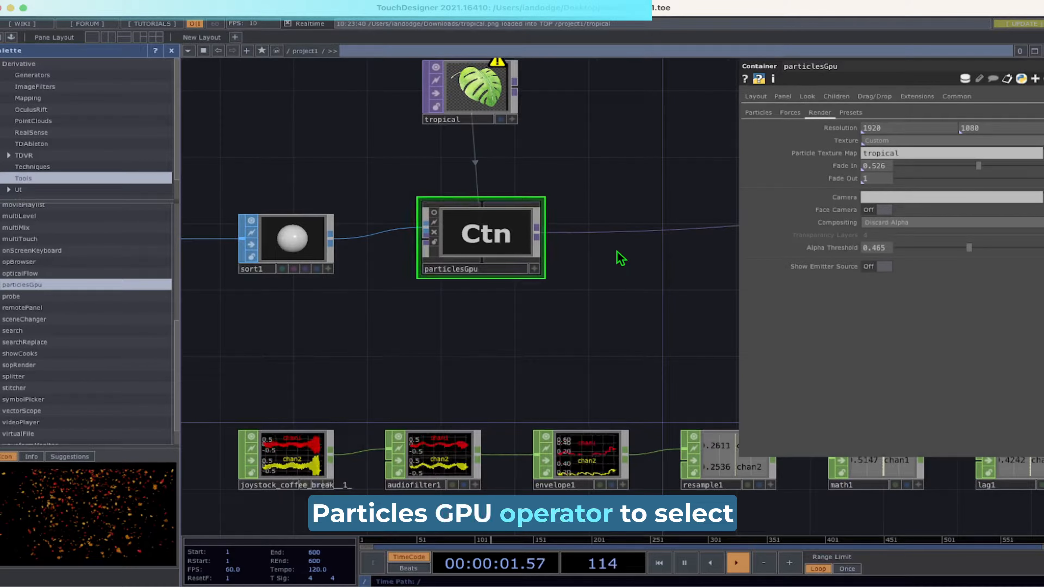
drag(496, 234, 748, 141)
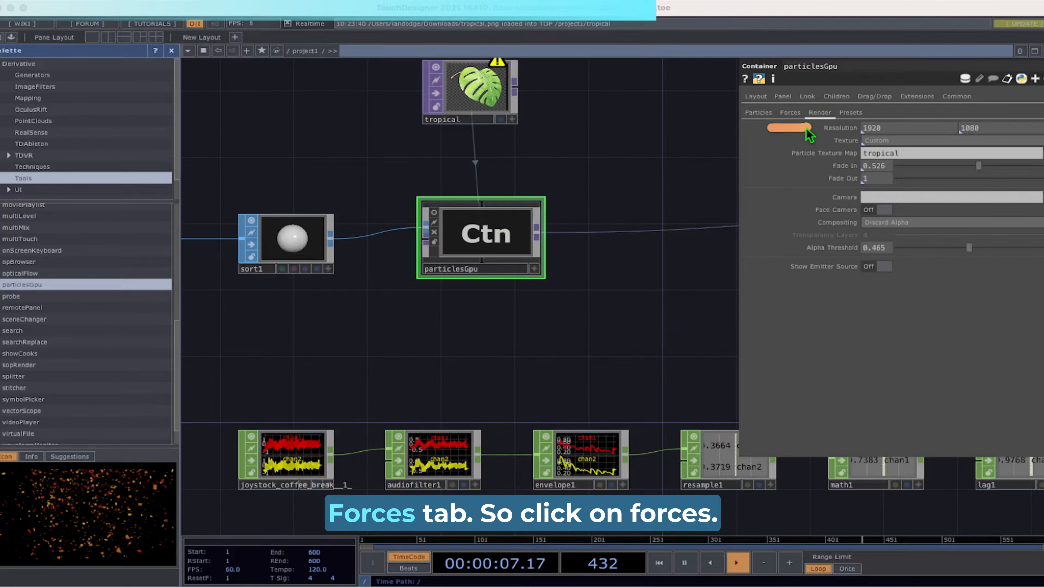
click(790, 111)
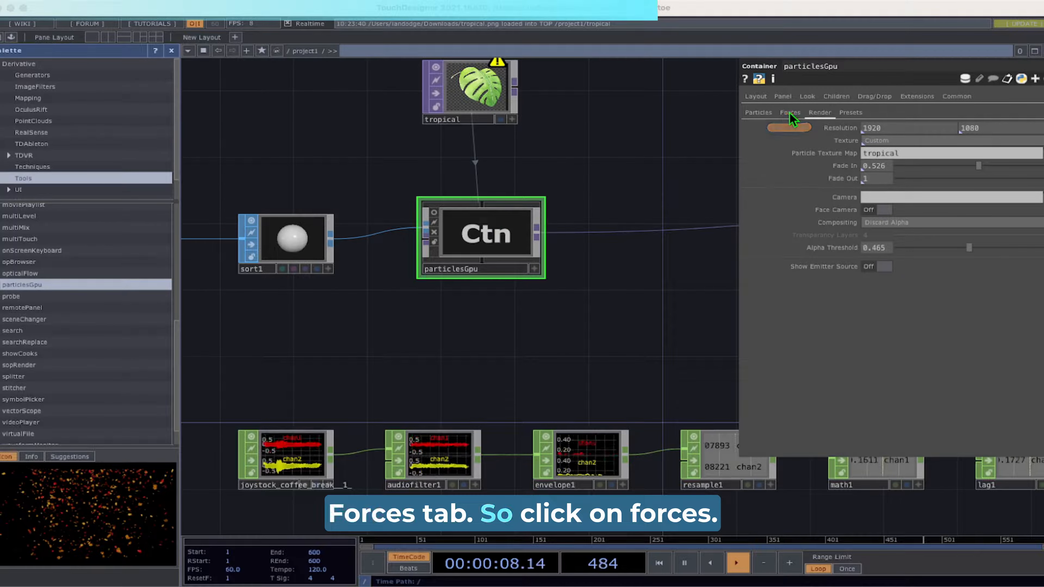
click(791, 112)
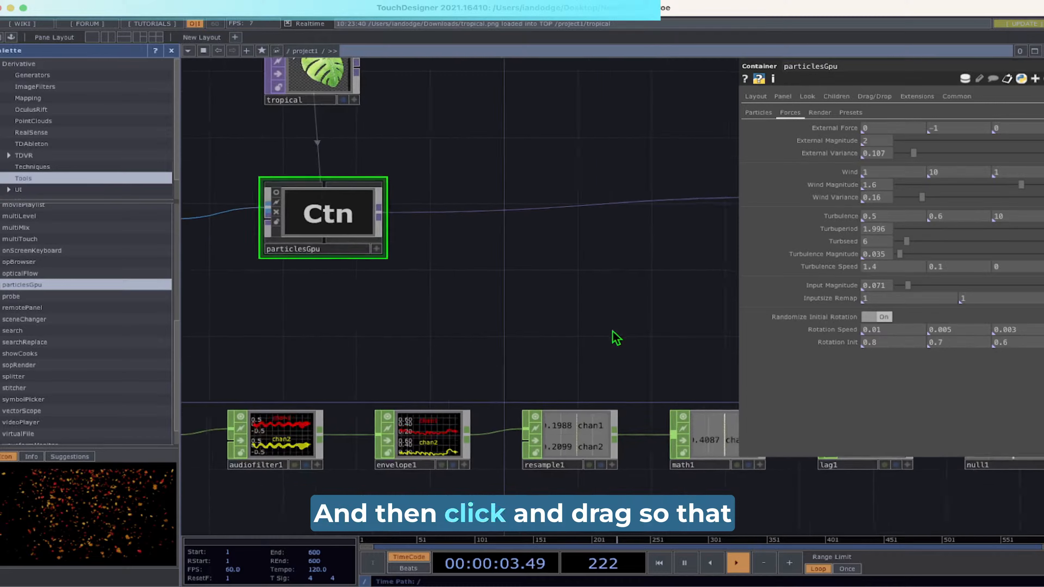
Export the chan1 channel of null1 as a CHOP export to particlesGpu's Turbulence Magnitude, and inspect the particles in null2.
drag(611, 329, 470, 282)
drag(656, 307, 360, 303)
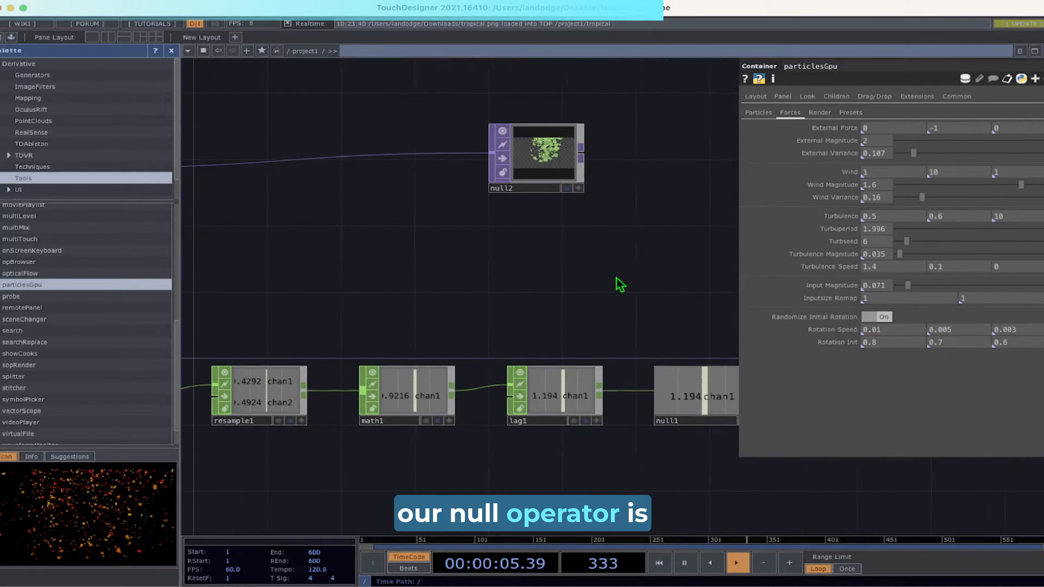
drag(614, 283, 481, 284)
click(676, 129)
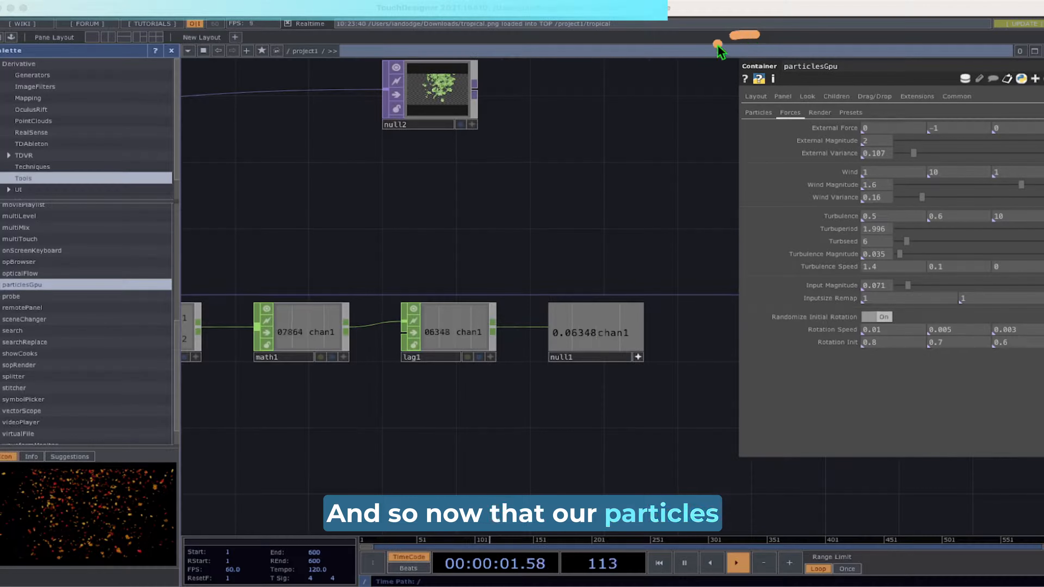
drag(719, 52, 824, 129)
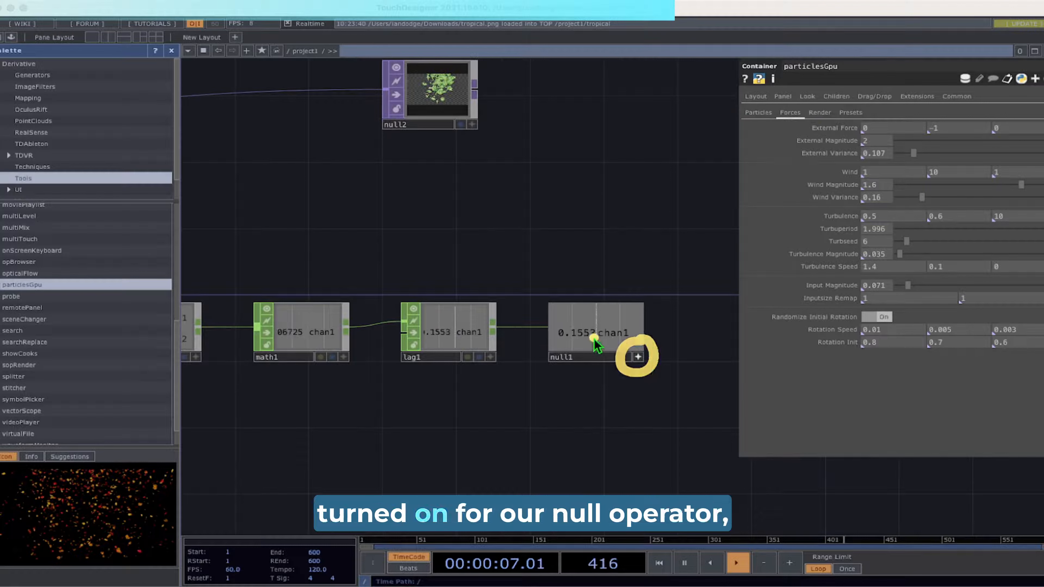
mouse_move(602, 334)
mouse_down()
mouse_move(606, 322)
mouse_move(689, 279)
mouse_up()
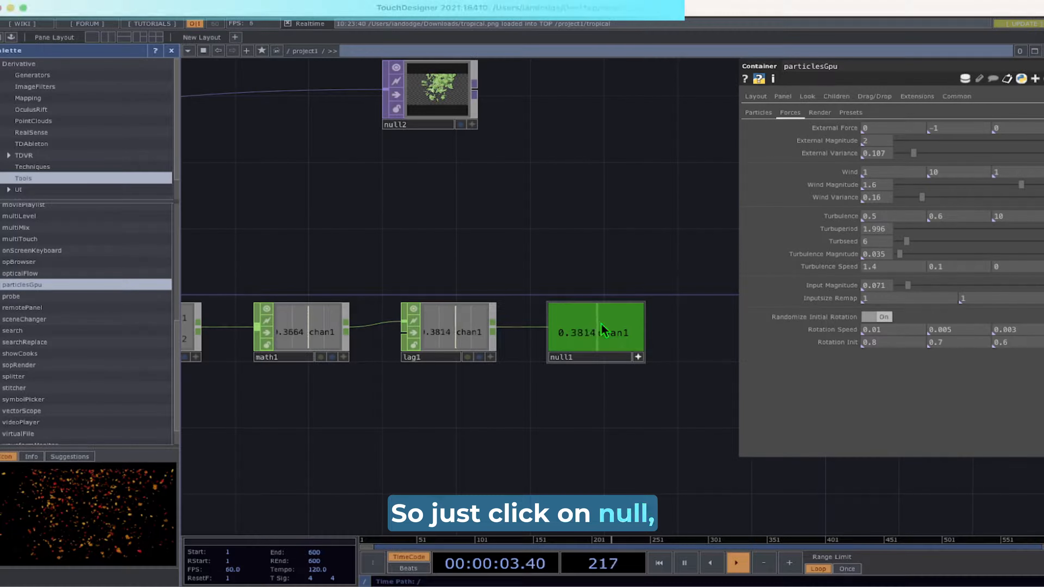
drag(602, 330, 746, 280)
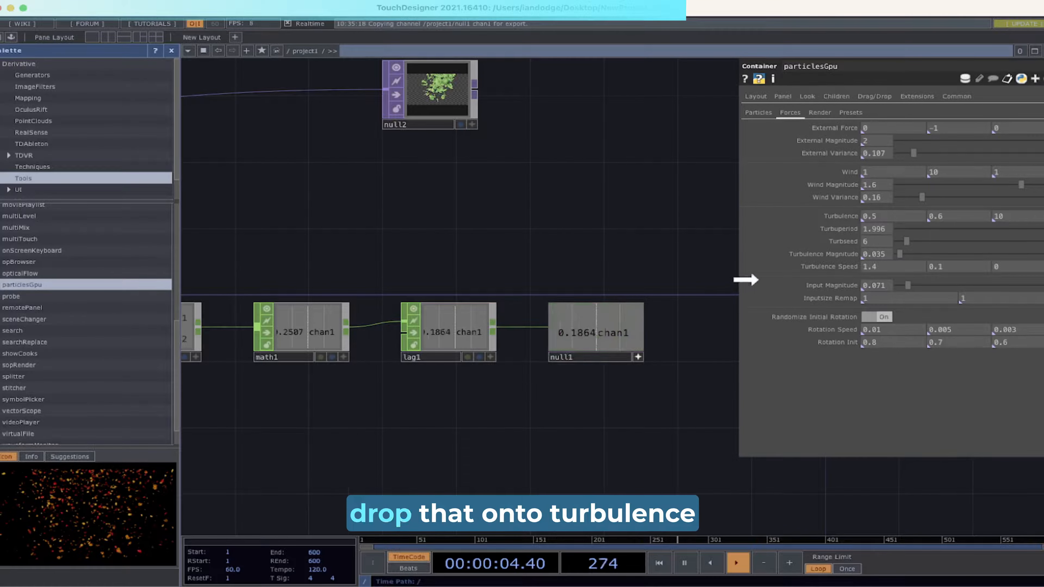
drag(838, 266, 824, 242)
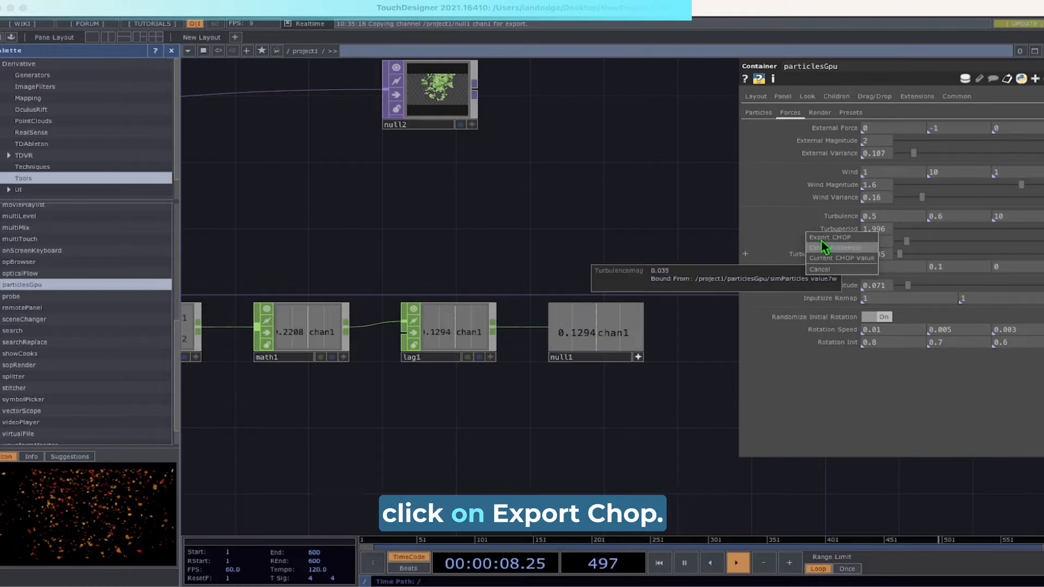
click(825, 241)
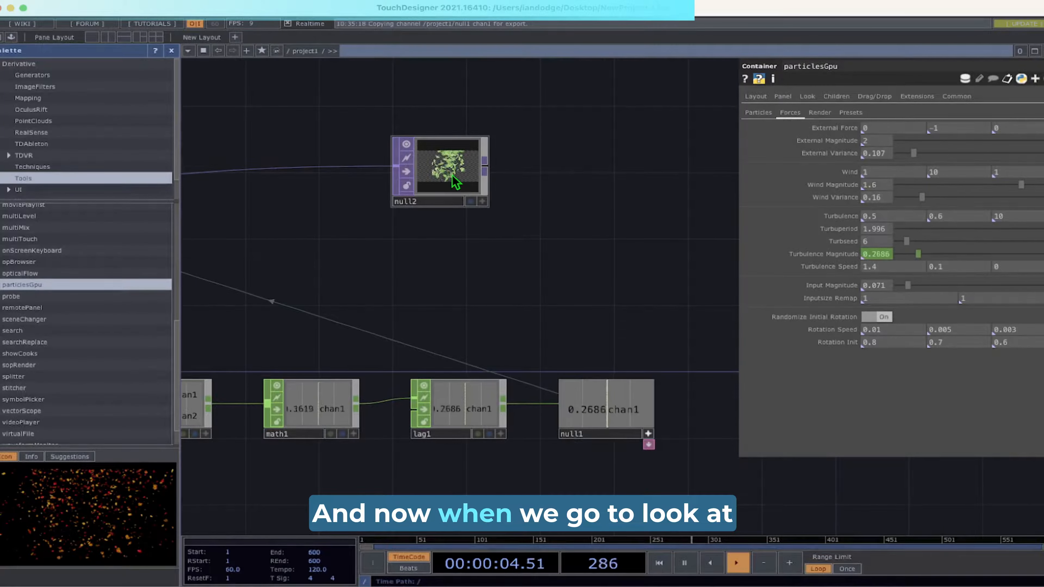
scroll(455, 181, up, 5)
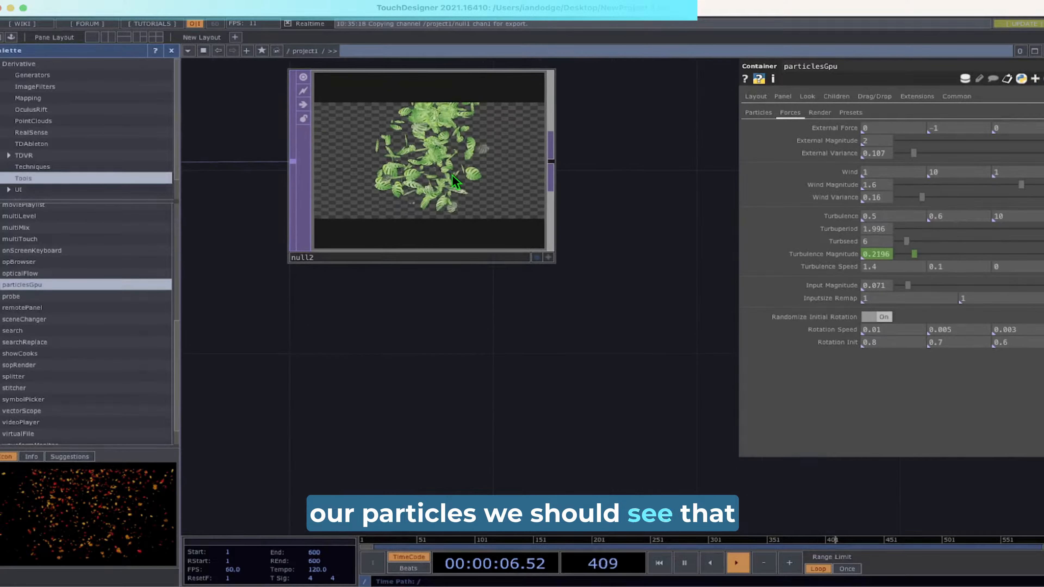
scroll(456, 181, up, 4)
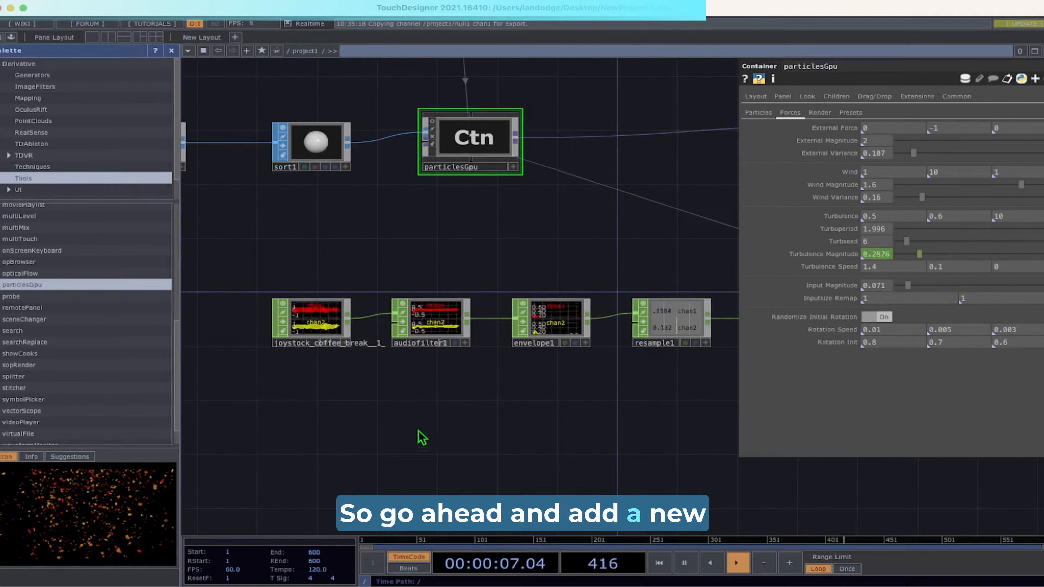
Add an Audio Device Out CHOP below the audio chain and feed it from the joystock_coffee_break track.
key(Tab)
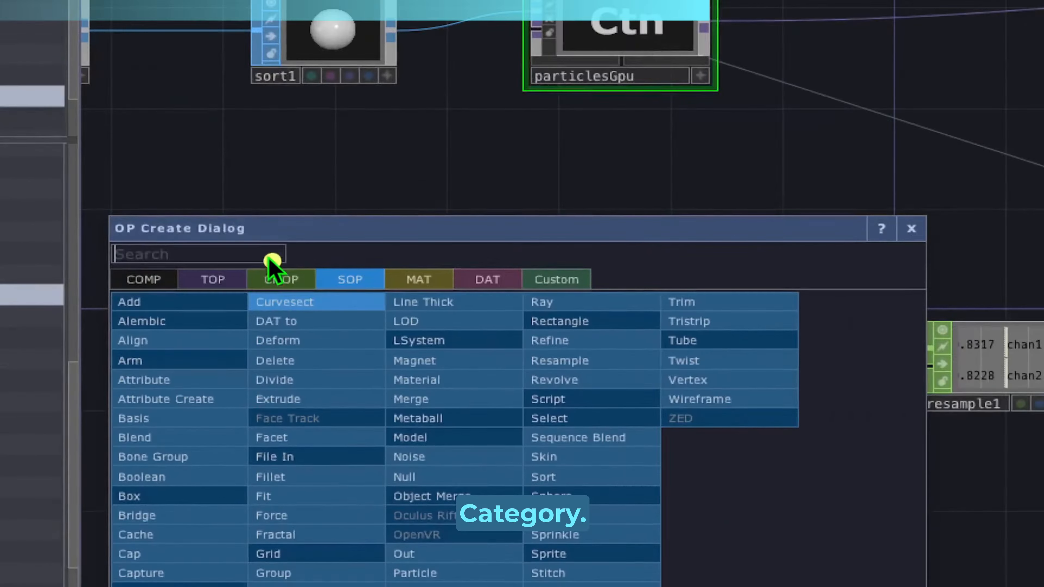
click(288, 275)
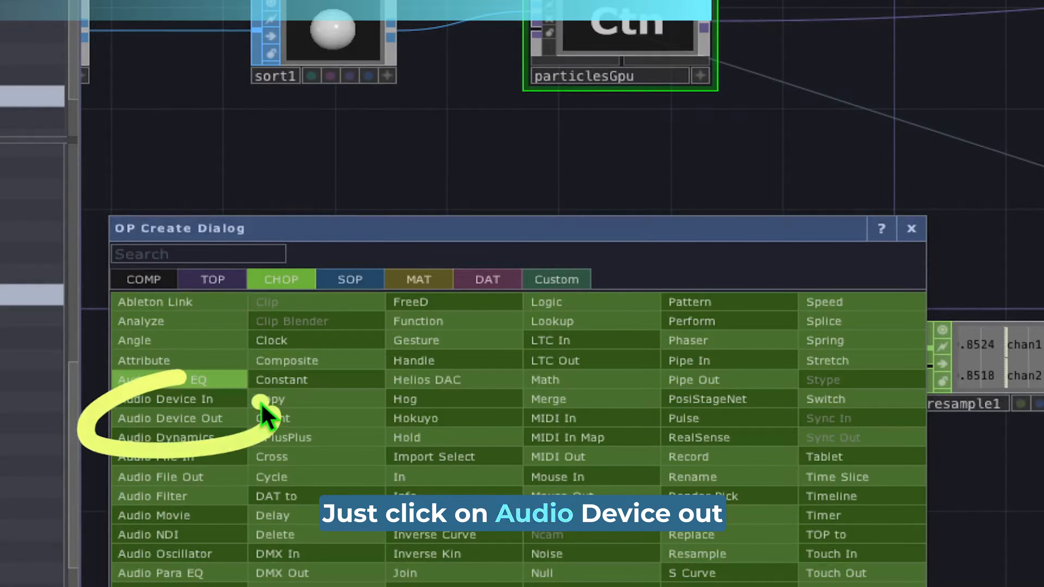
click(230, 418)
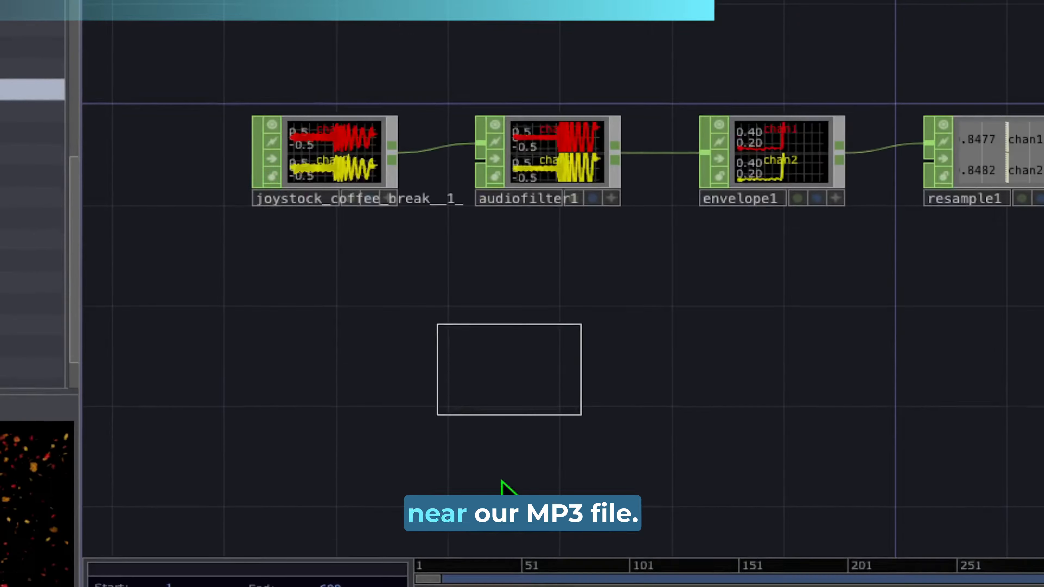
click(530, 379)
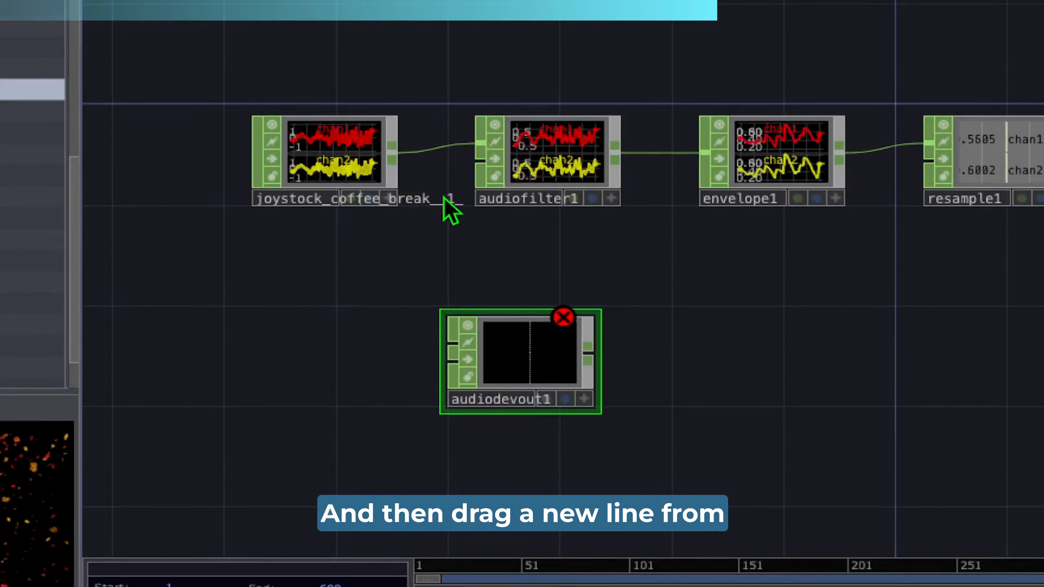
drag(393, 151, 450, 344)
drag(392, 152, 441, 332)
drag(441, 331, 452, 342)
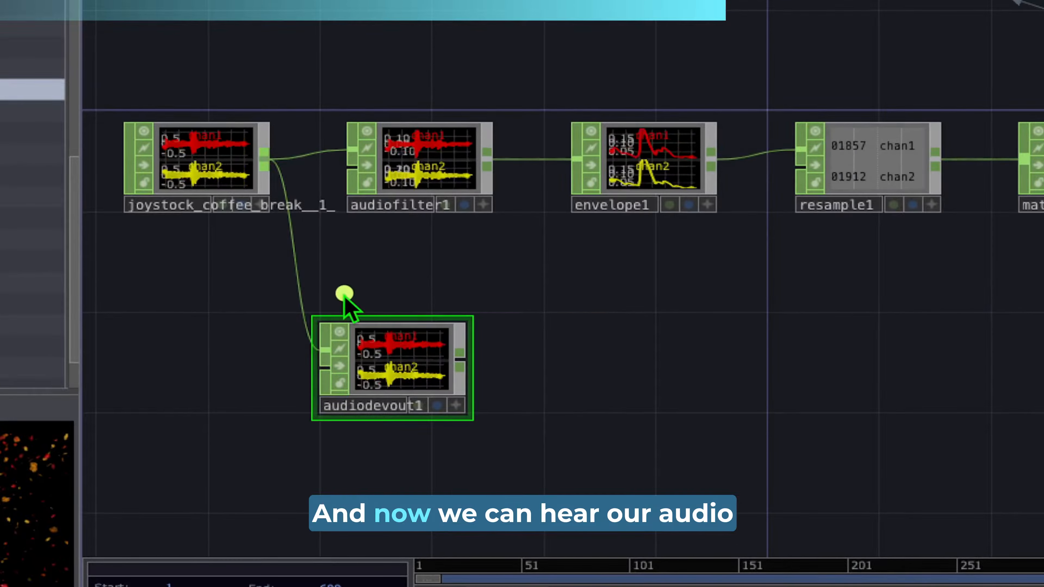
Try the bypass flag of audiodevout1, raise the system volume, and check the leaf motion against the audible track.
mouse_move(345, 296)
mouse_down()
mouse_move(243, 438)
mouse_move(533, 285)
mouse_move(314, 345)
mouse_move(355, 364)
mouse_up()
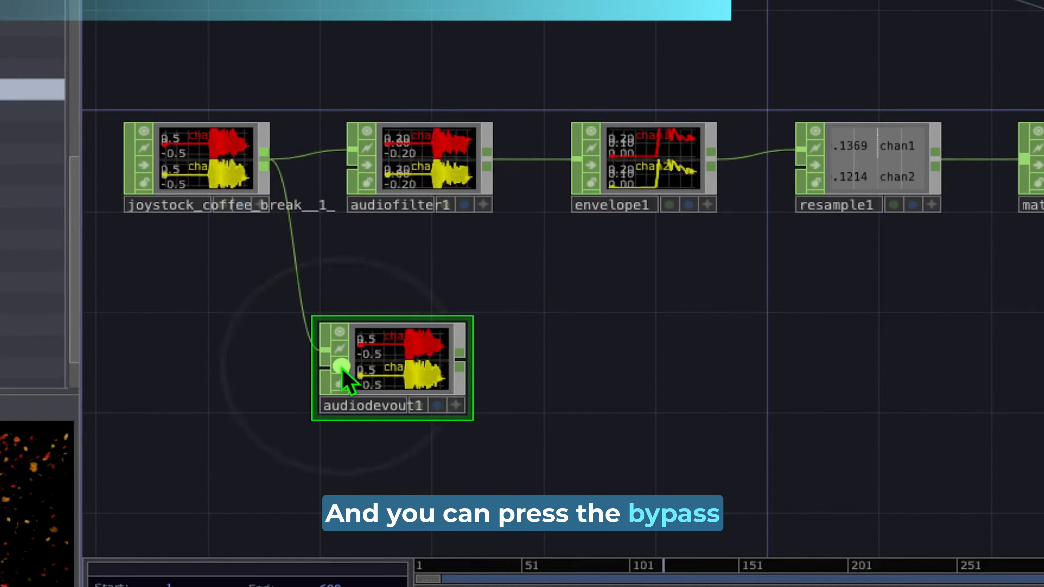
click(341, 367)
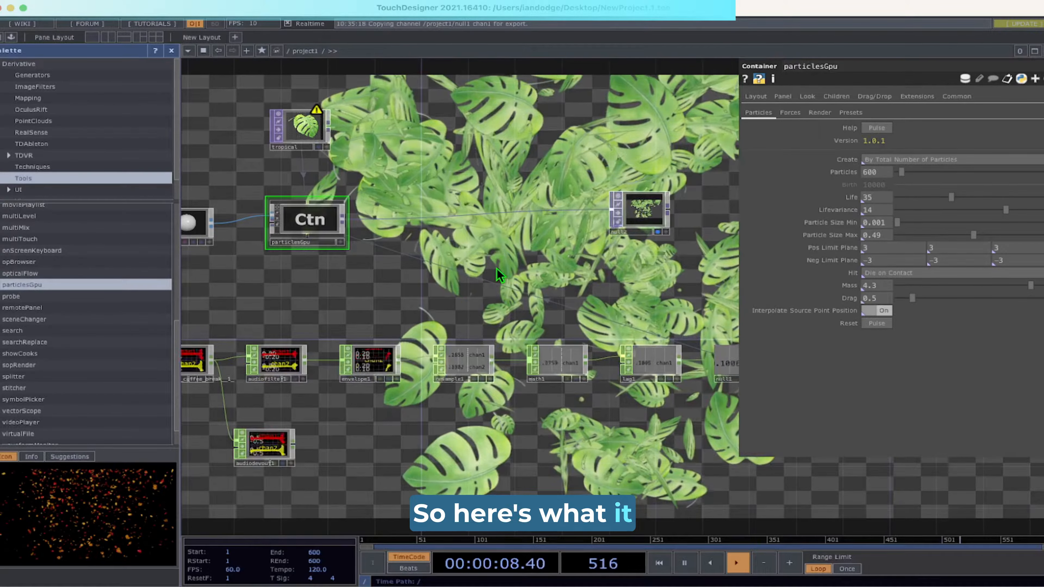
key(XF86AudioRaiseVolume)
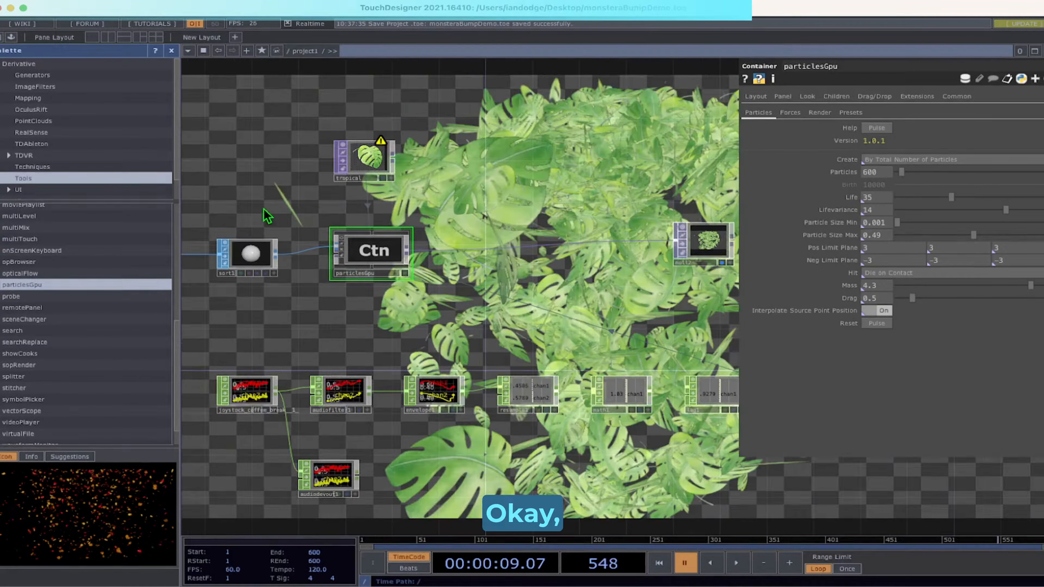
Insert a Noise SOP into the connection between sort1 and particlesGpu.
drag(452, 230, 471, 160)
scroll(396, 246, up, 5)
drag(181, 277, 175, 285)
drag(465, 263, 351, 266)
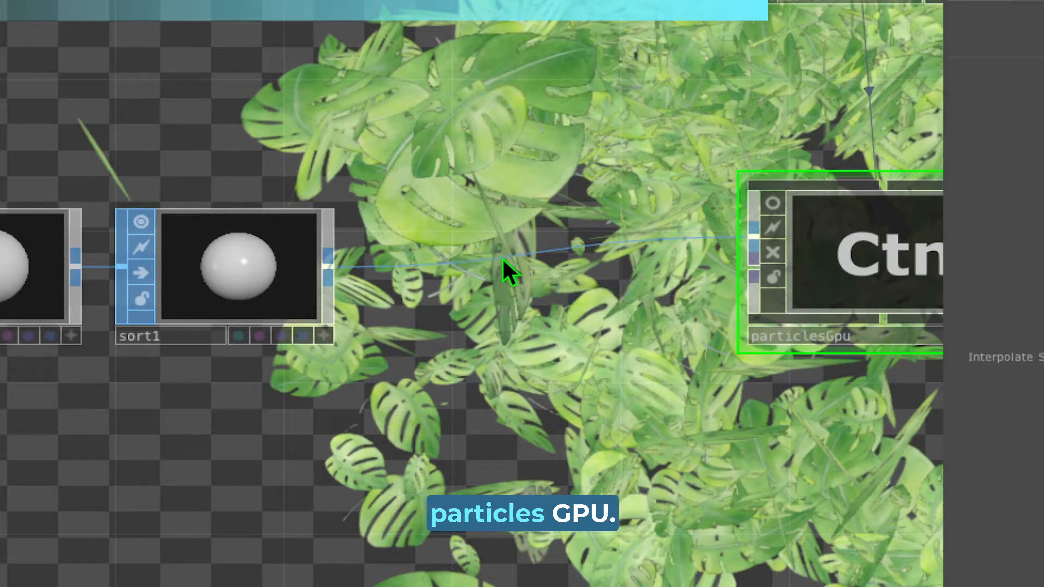
right_click(507, 260)
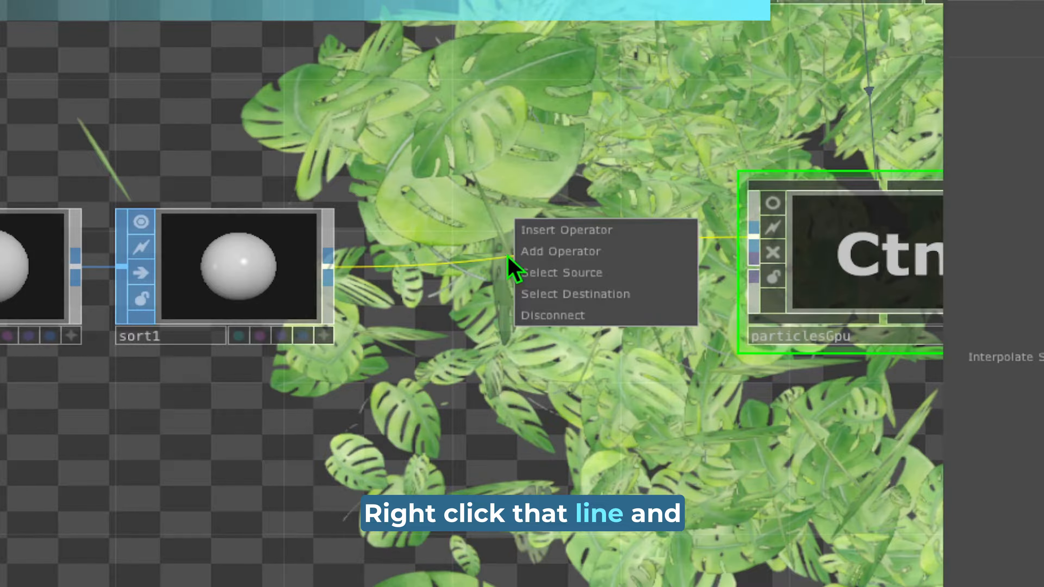
click(536, 231)
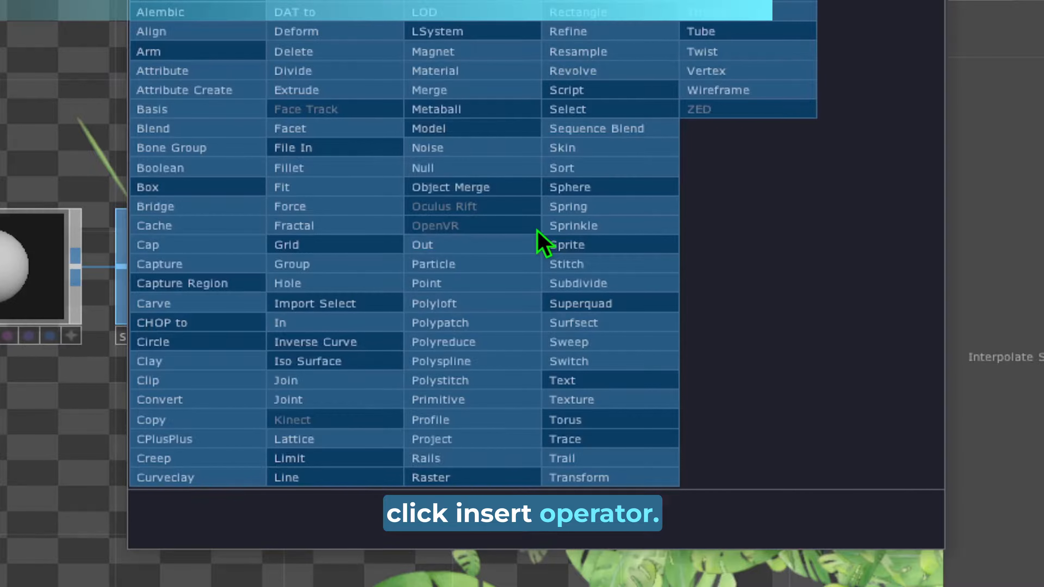
click(438, 149)
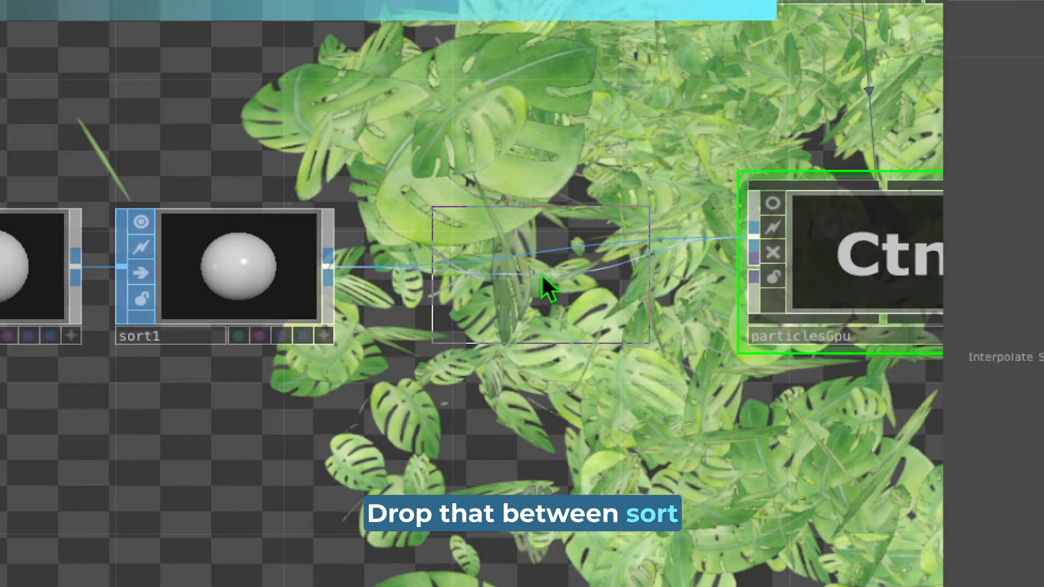
click(544, 281)
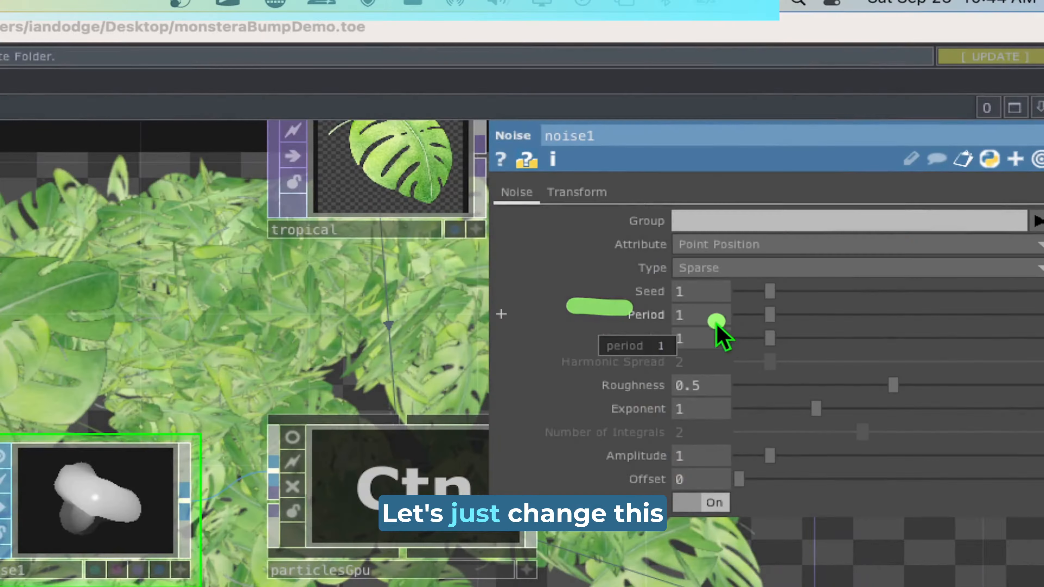
Set noise1's Period to 2, Amplitude to 4 and Offset to 0.5, and open its Transform parameters.
click(716, 321)
text(2)
key(Return)
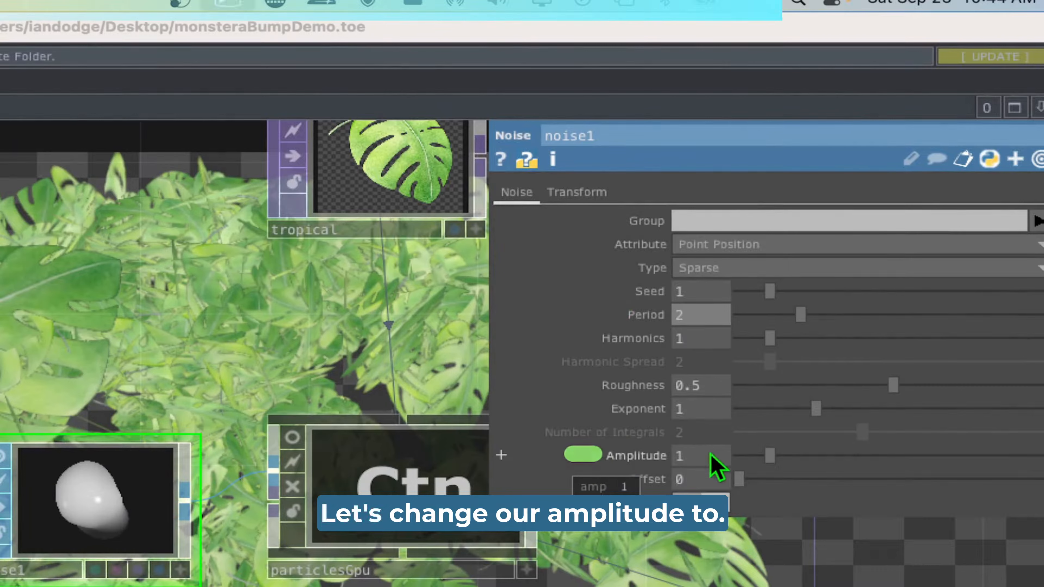
click(691, 456)
text(4)
key(Return)
mouse_move(740, 479)
mouse_down()
mouse_move(809, 485)
mouse_move(756, 482)
mouse_up()
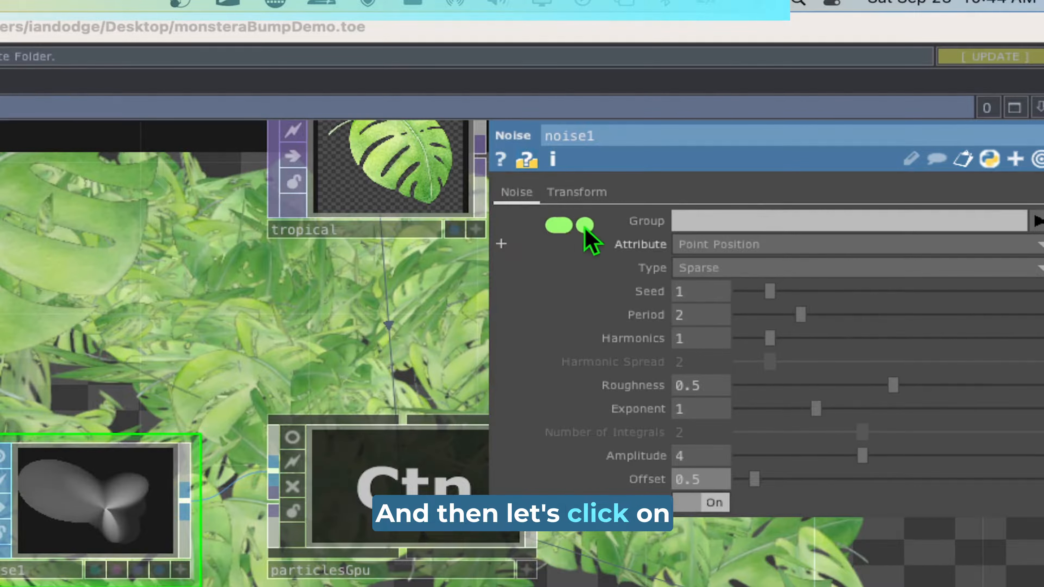
click(571, 195)
click(658, 268)
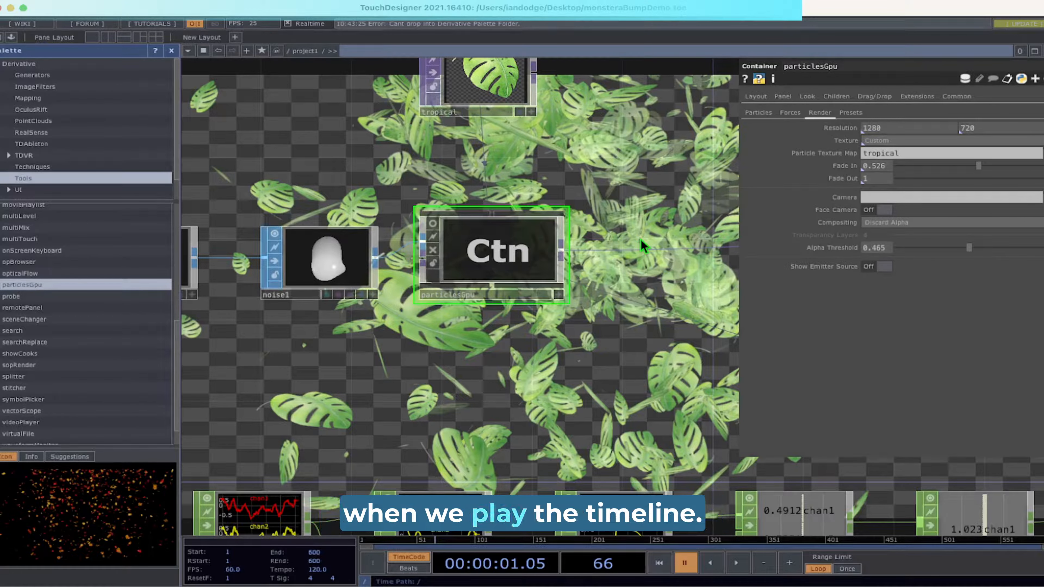
Play the timeline with the volume raised, pause it, and examine how leaves emit from noise1's deformed surface.
key(space)
key(XF86AudioRaiseVolume)
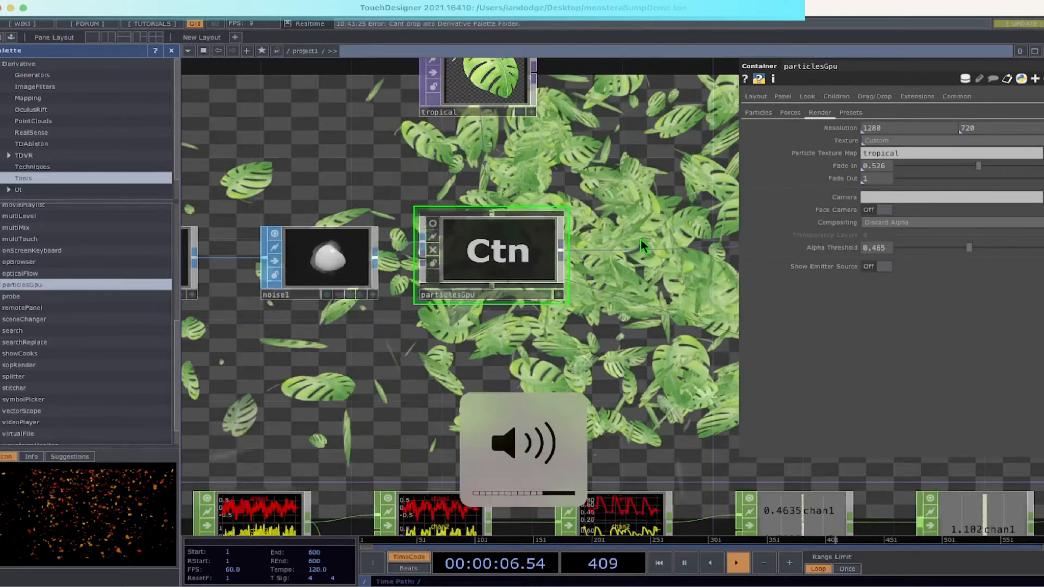
key(space)
click(255, 319)
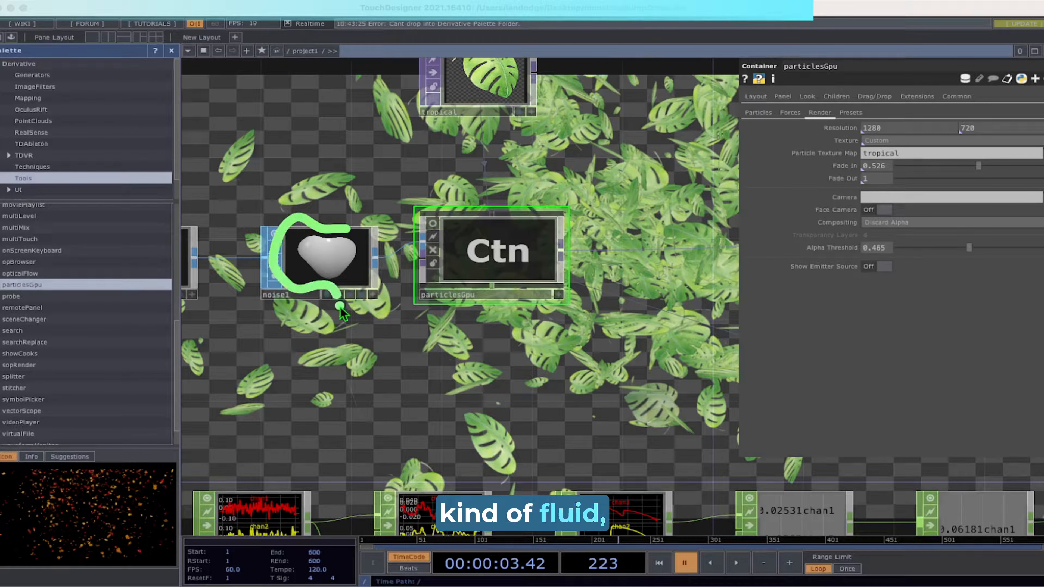
drag(340, 307, 370, 258)
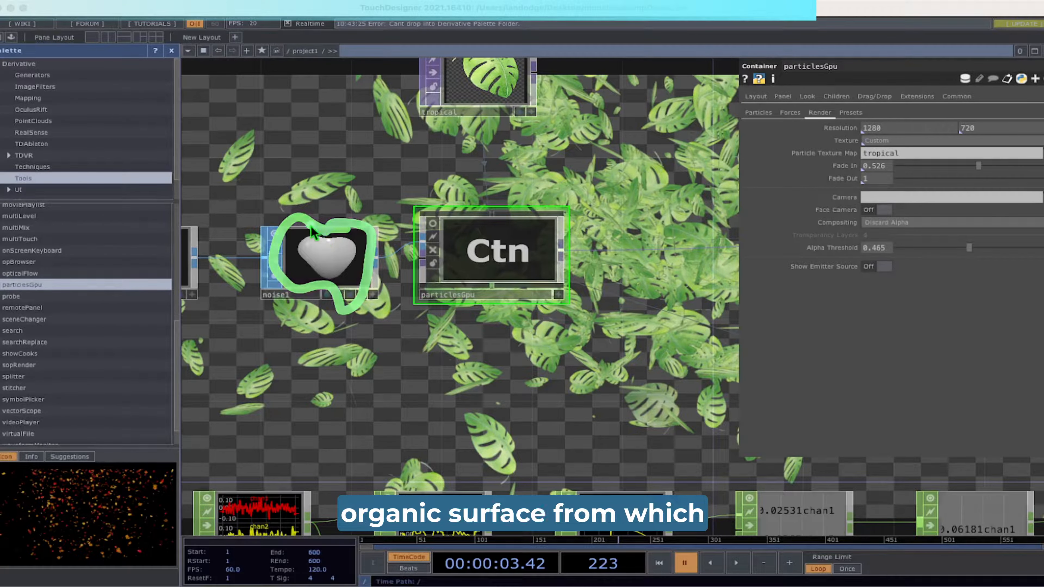
click(354, 248)
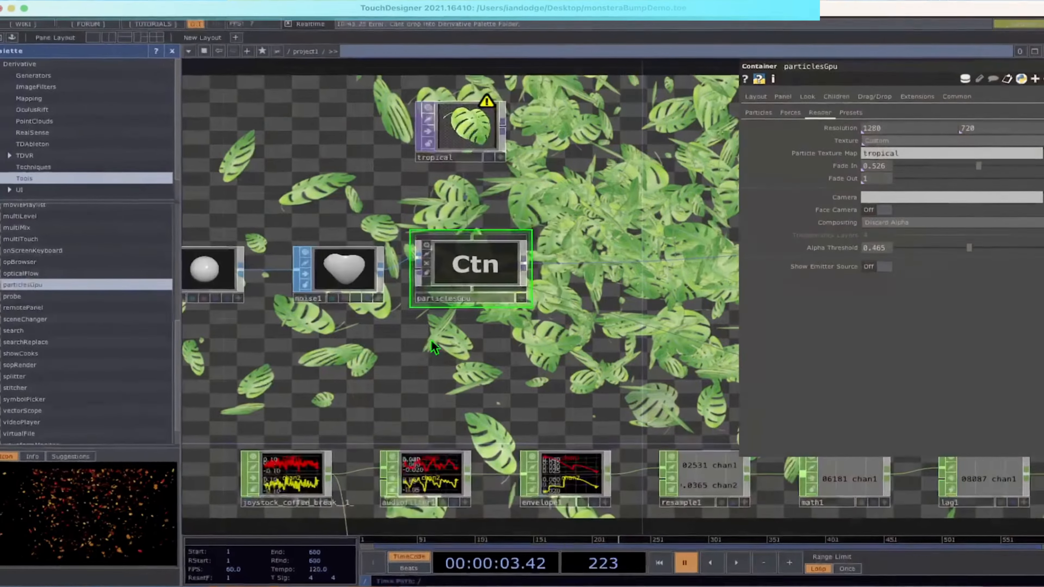
Add a Noise TOP above the tropical leaf image operator.
drag(720, 530, 588, 424)
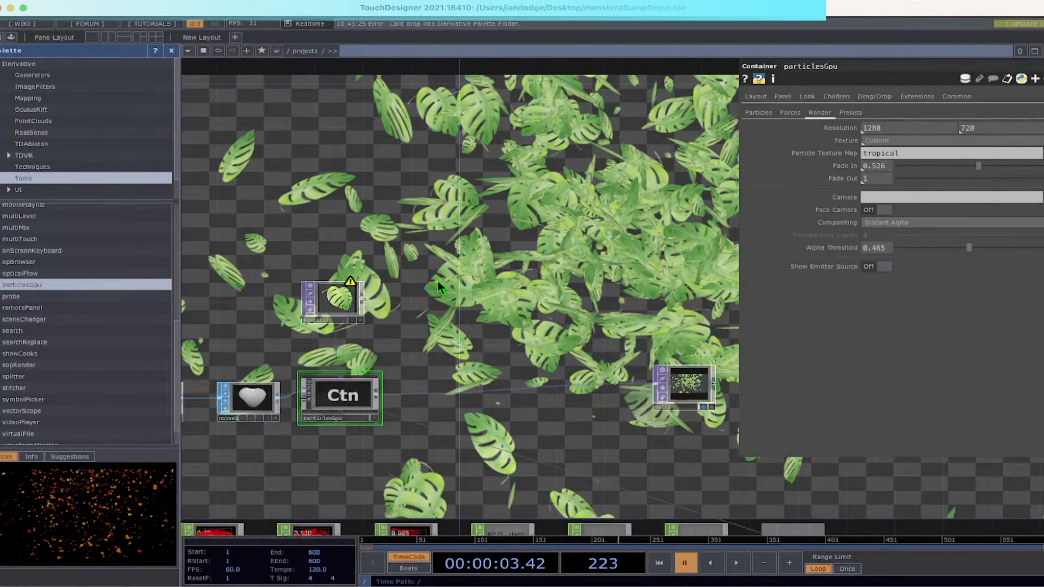
drag(436, 269, 510, 266)
scroll(510, 268, up, 2)
drag(399, 186, 420, 206)
key(Tab)
click(259, 34)
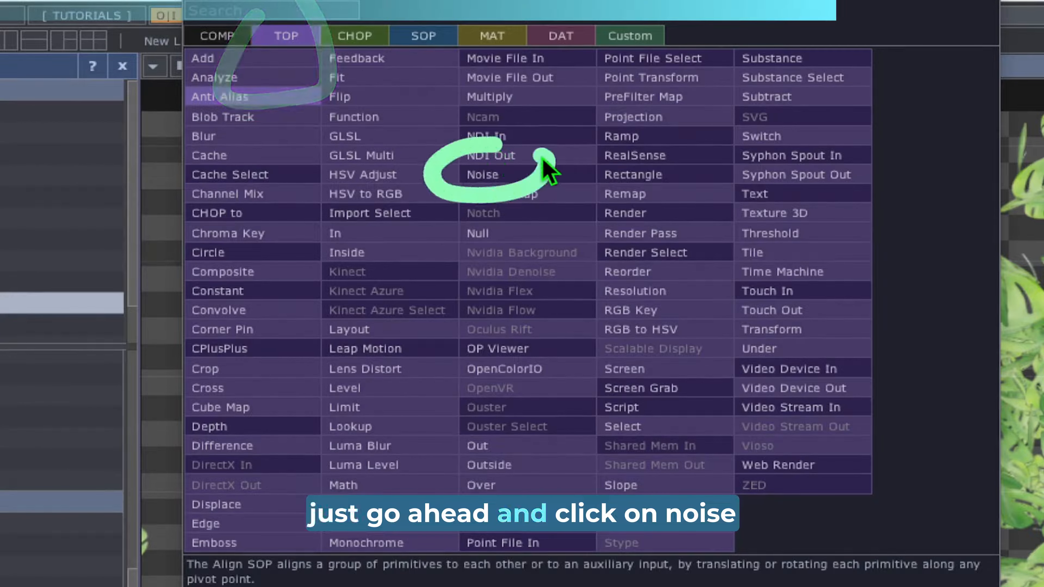
click(485, 174)
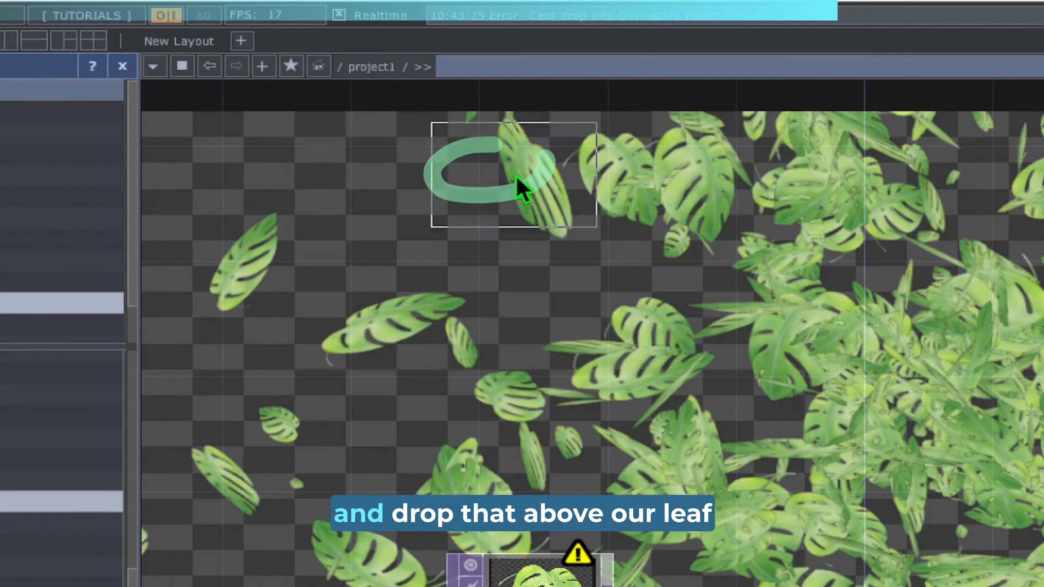
click(538, 330)
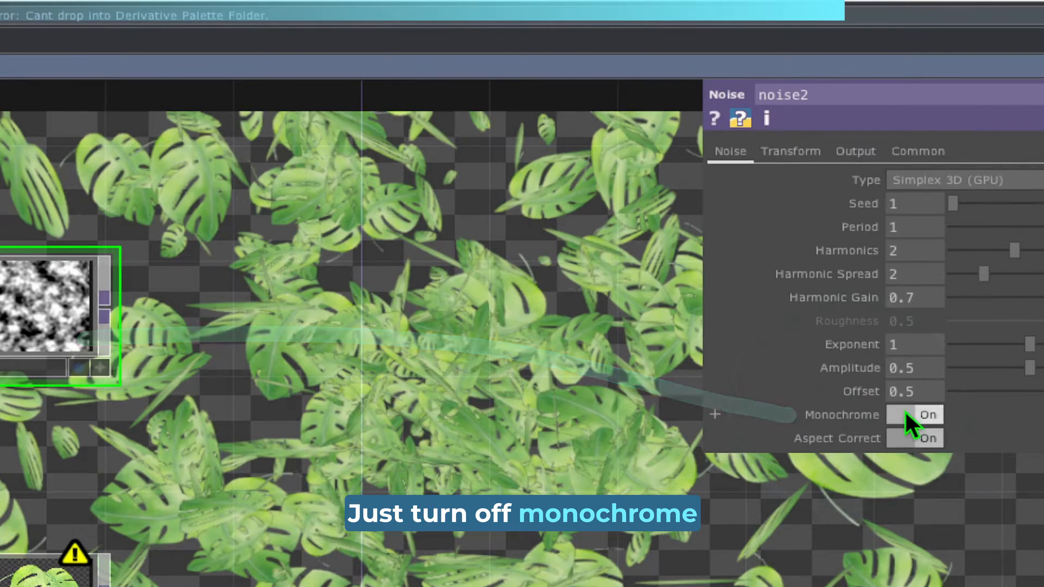
Turn off Monochrome on noise2 and set its Harmonic Spread to 0.7 and Exponent to 0.8.
click(922, 414)
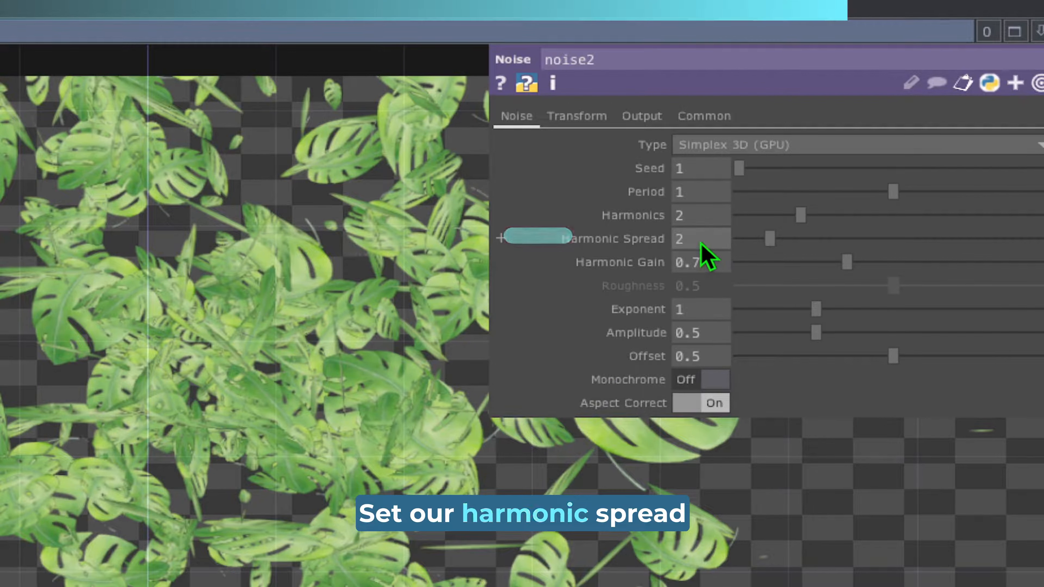
text(0.7)
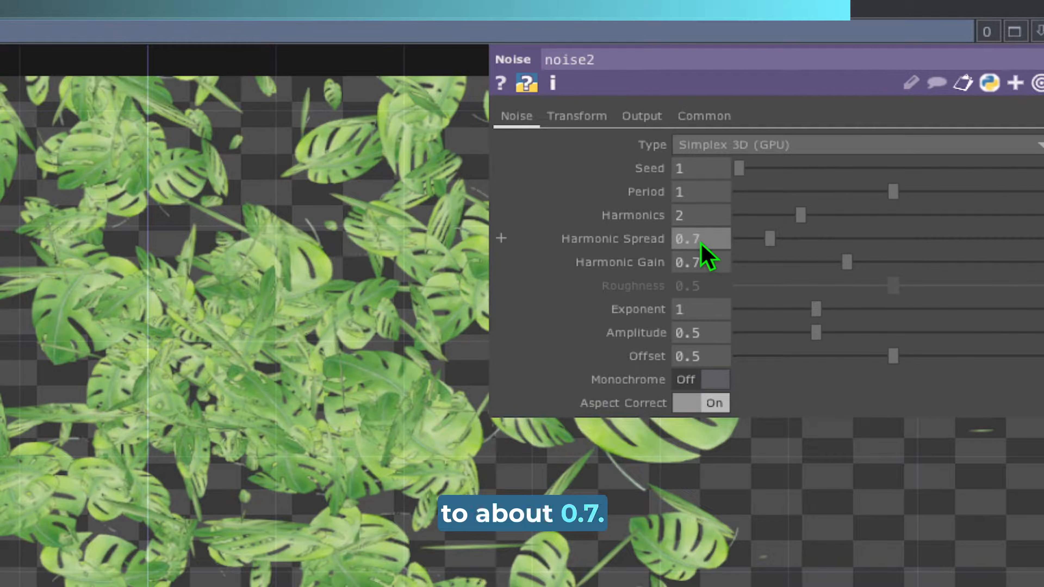
click(697, 314)
text(0.)
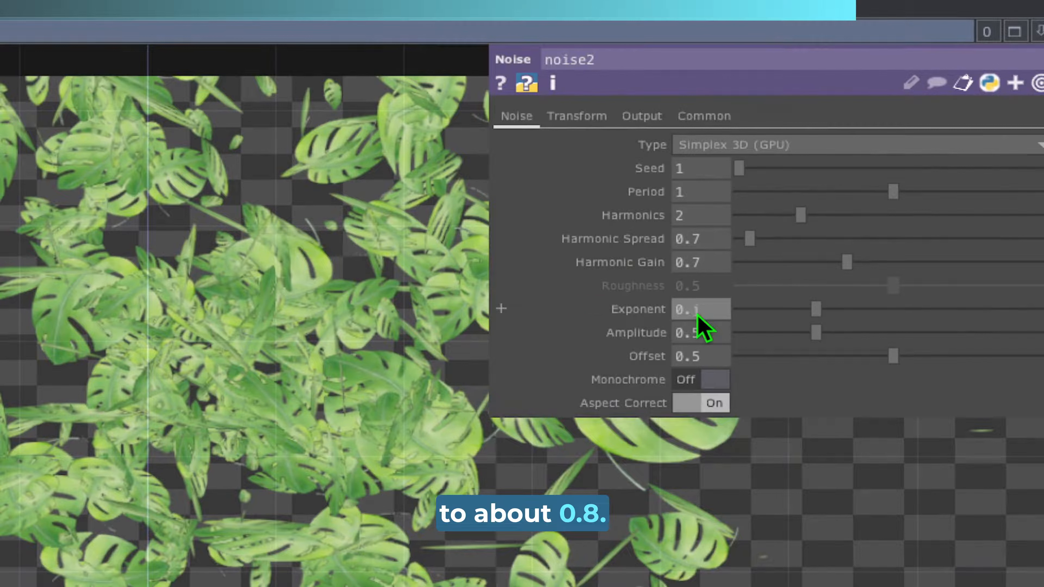
text(8)
Animate noise2 by setting its Translate Y to the expression absTime.seconds/10.
click(577, 120)
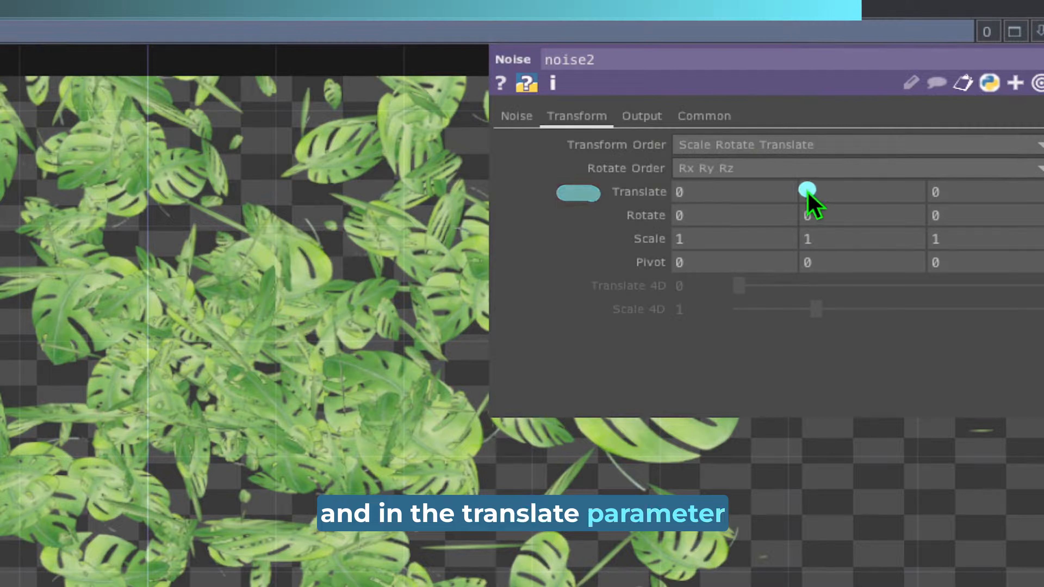
click(828, 188)
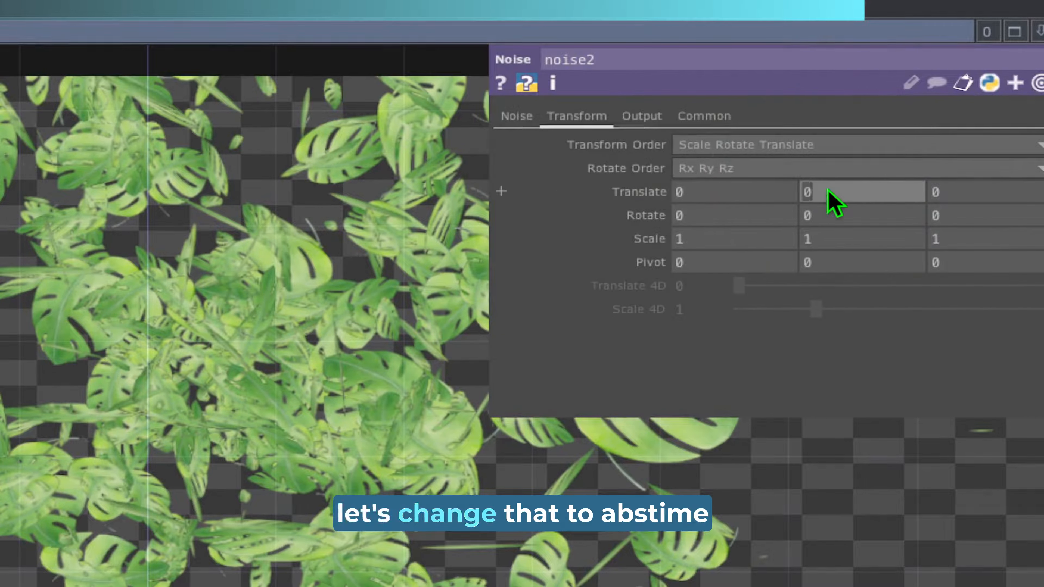
text(e.se)
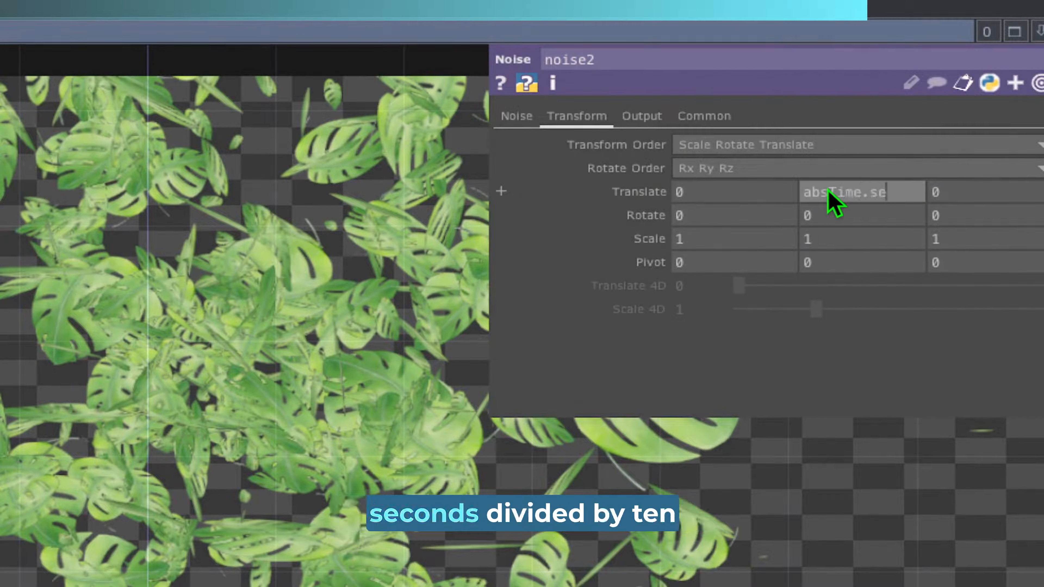
key(Return)
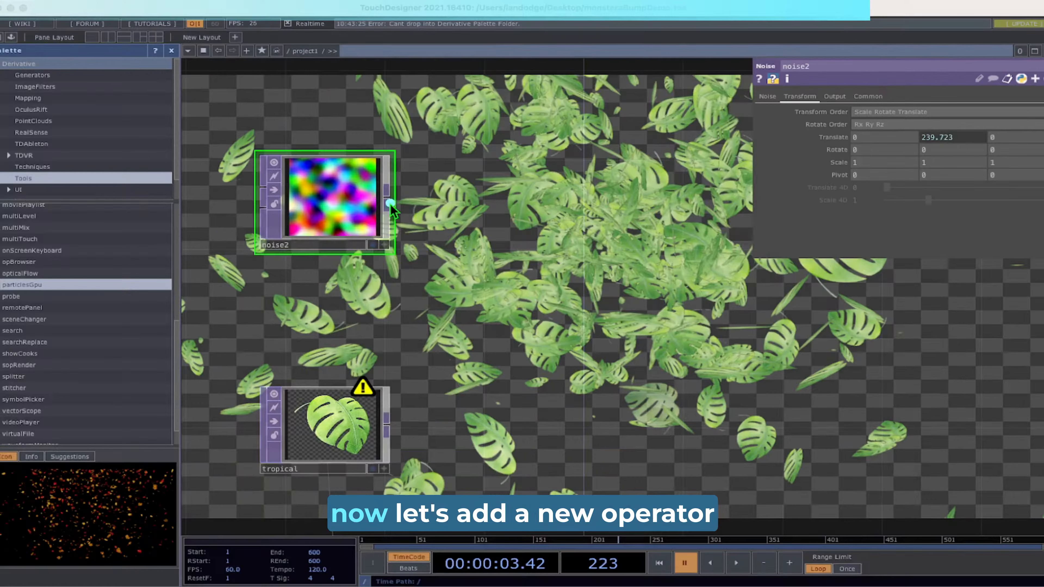
Add a Null TOP after noise2 and wire noise2's output into it.
click(530, 217)
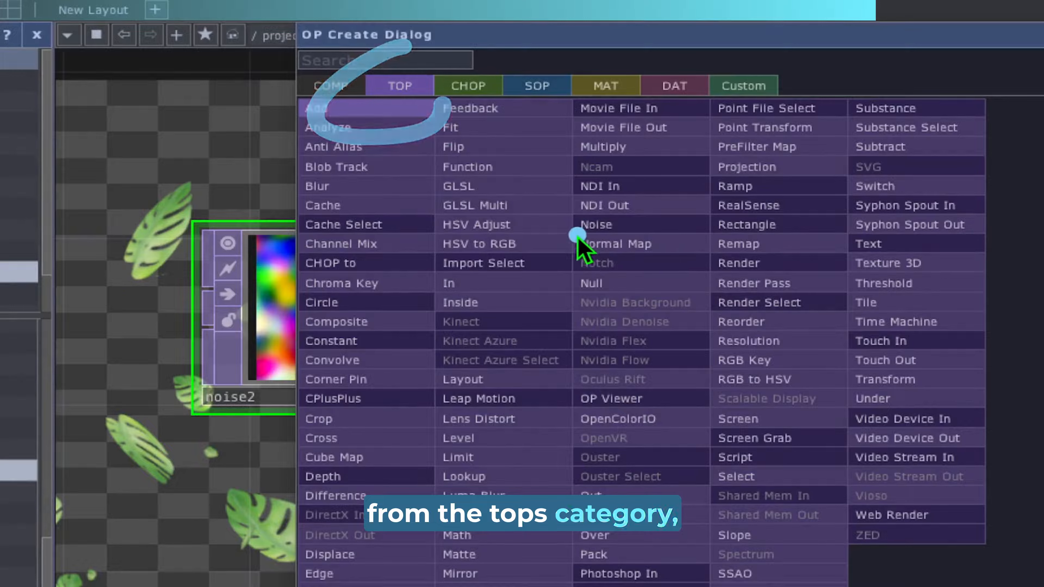
click(629, 283)
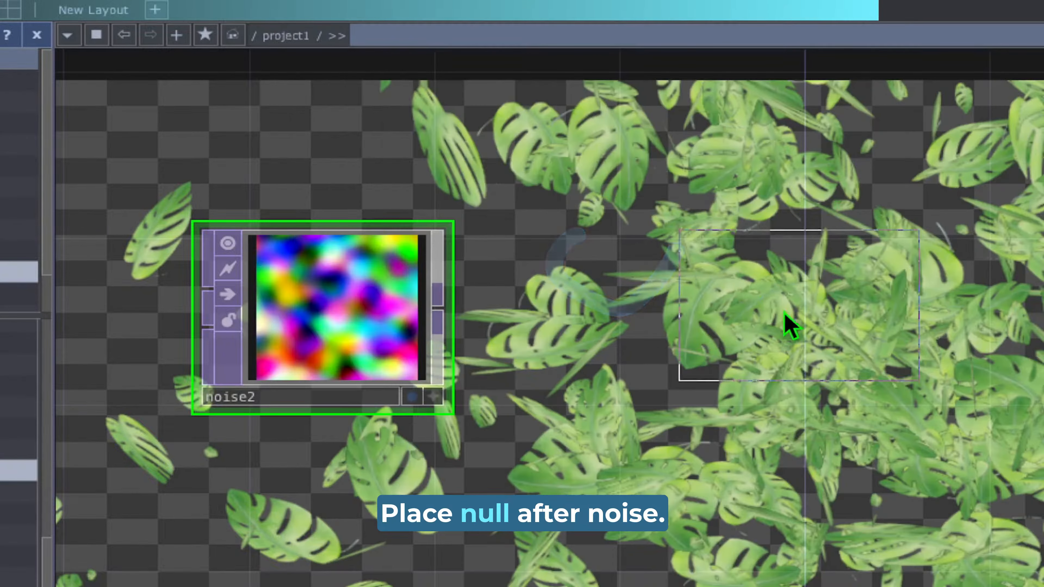
click(787, 331)
drag(442, 307, 662, 303)
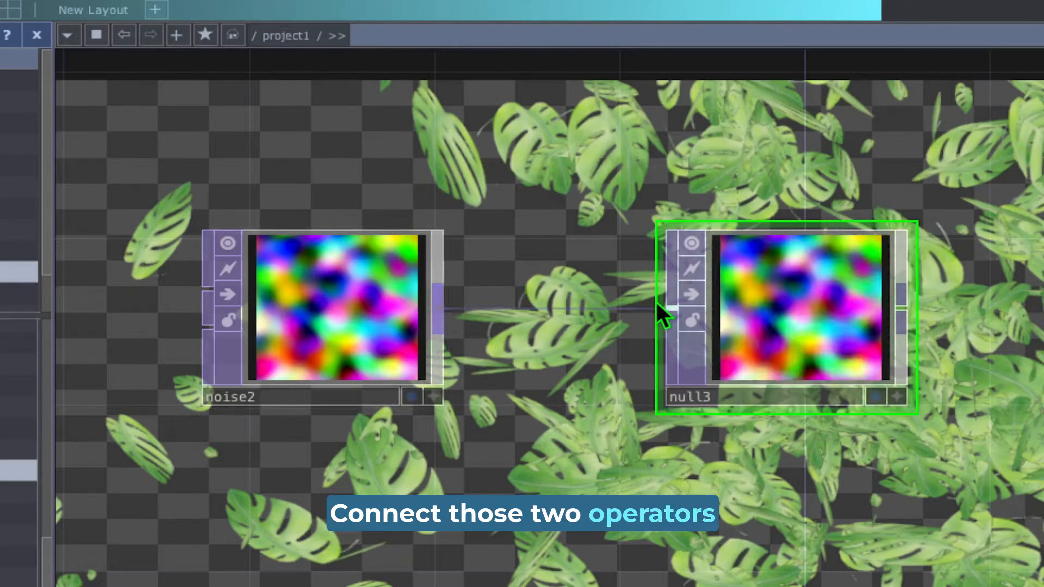
Move null3 along its row so it lines up vertically above null2.
drag(332, 150, 575, 130)
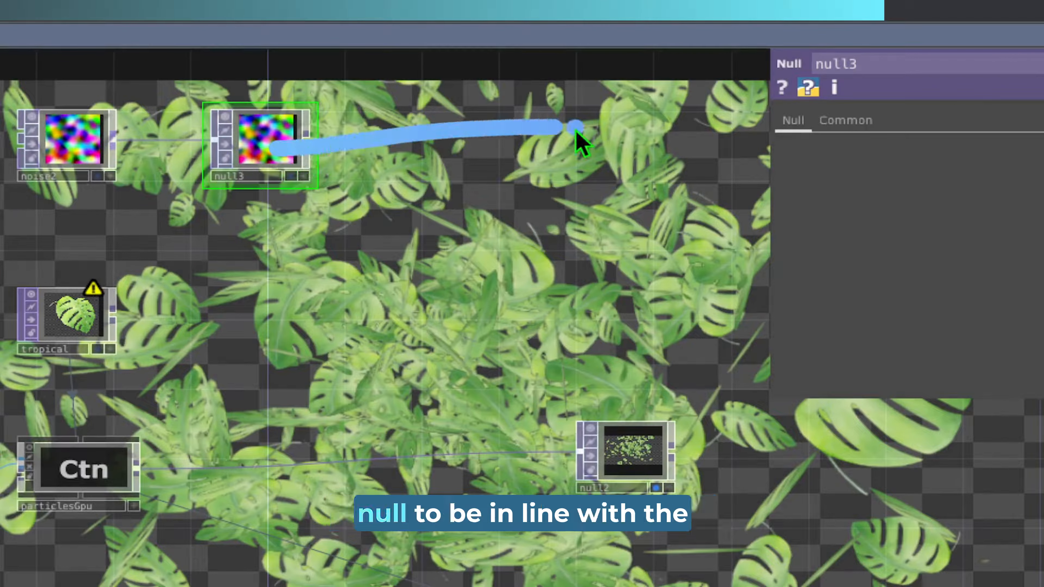
mouse_move(668, 363)
mouse_down()
mouse_move(699, 549)
mouse_move(620, 396)
mouse_up()
click(423, 439)
drag(62, 487, 568, 445)
click(427, 291)
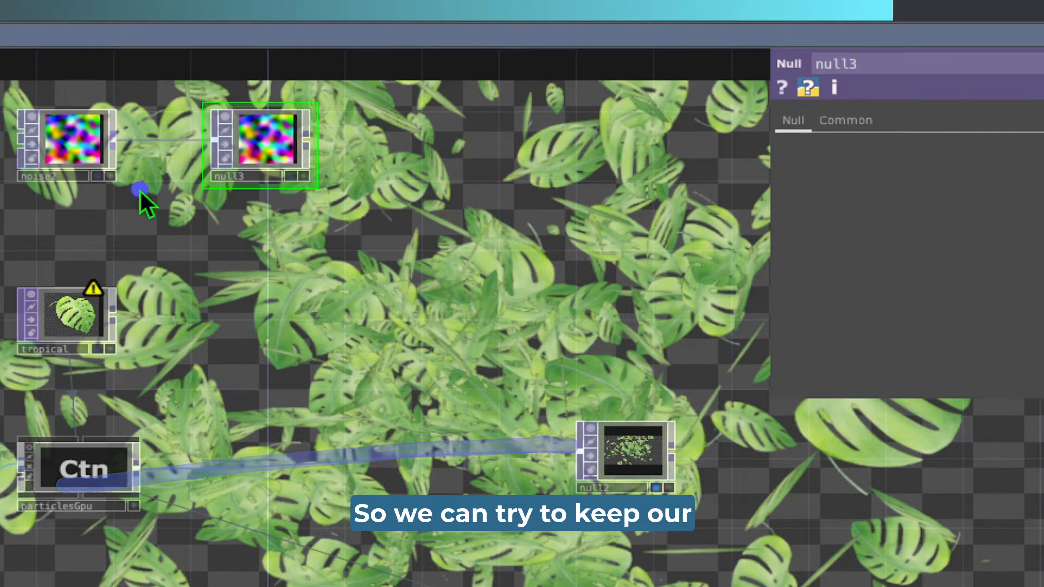
drag(109, 152, 584, 160)
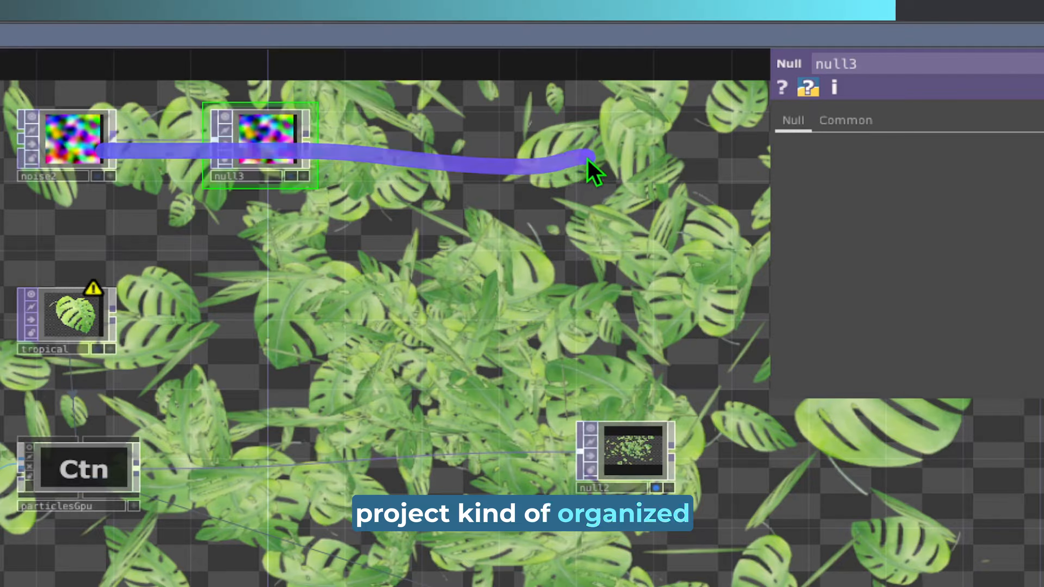
mouse_move(255, 101)
mouse_down()
mouse_move(362, 189)
mouse_move(284, 95)
mouse_up()
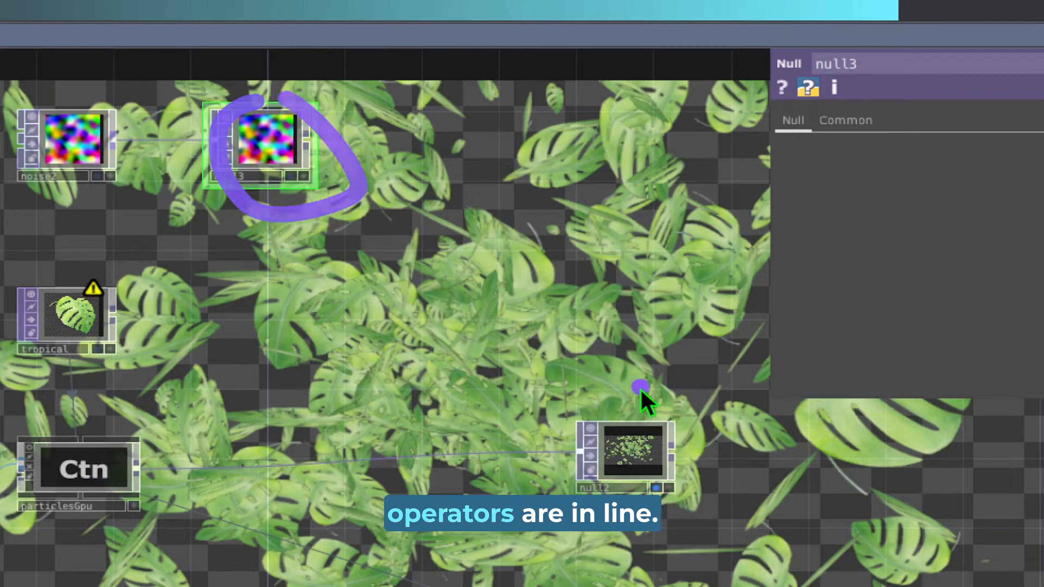
mouse_move(608, 420)
mouse_down()
mouse_move(700, 483)
mouse_move(575, 332)
mouse_up()
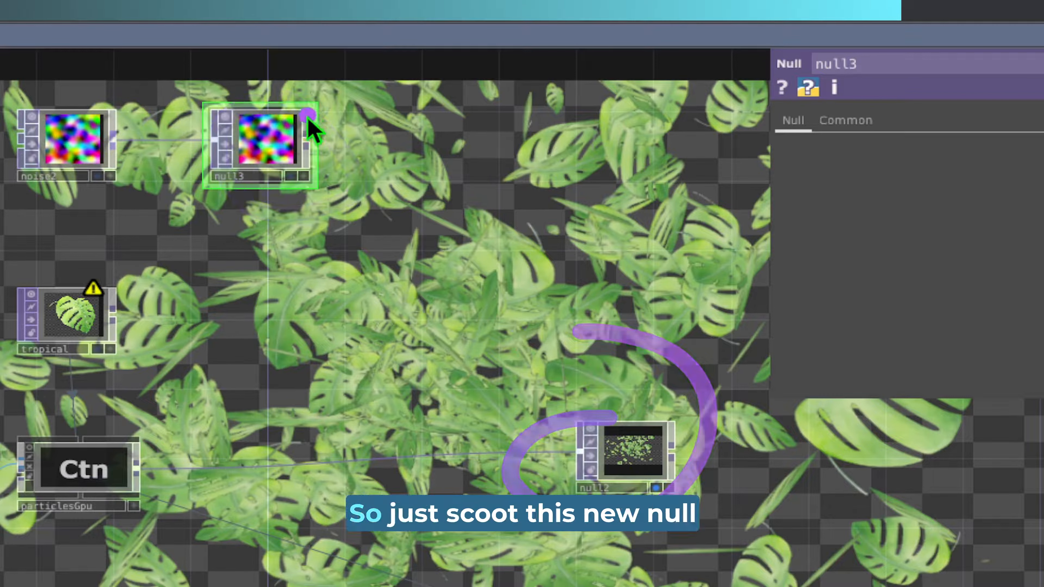
drag(373, 139, 667, 132)
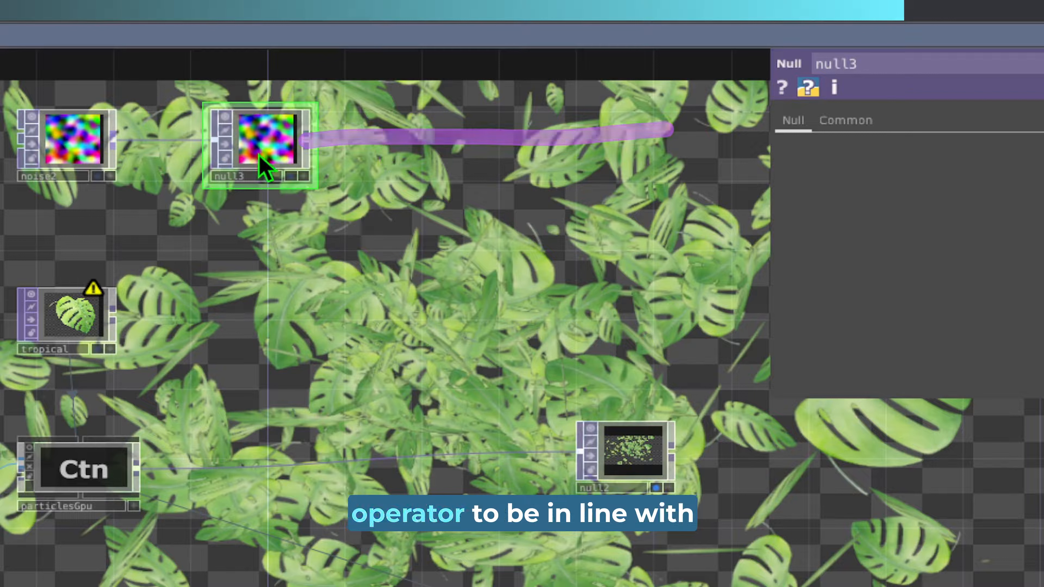
drag(264, 156, 632, 148)
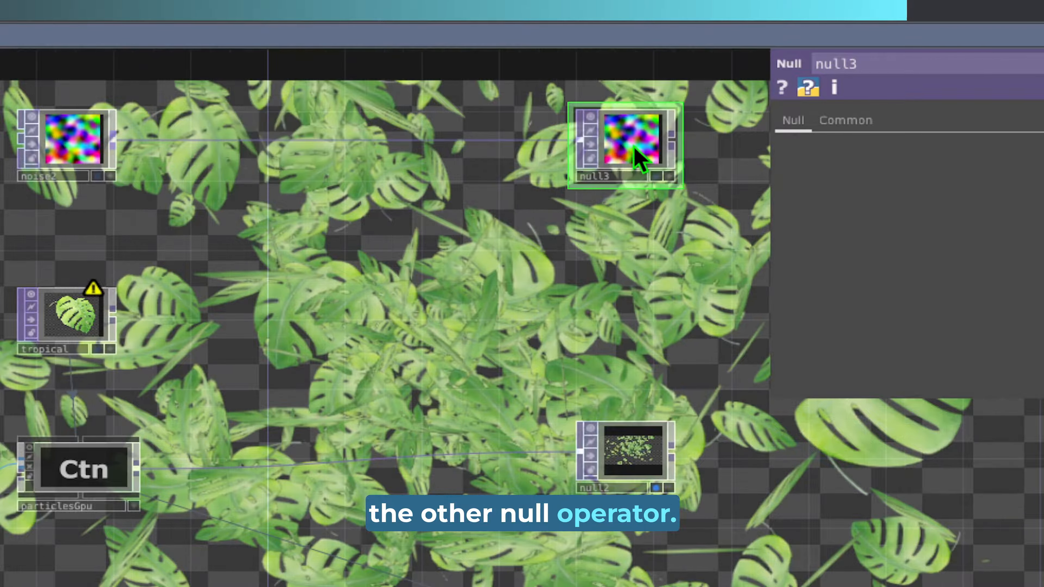
mouse_move(633, 94)
mouse_down()
mouse_move(485, 443)
mouse_move(787, 393)
mouse_move(578, 99)
mouse_up()
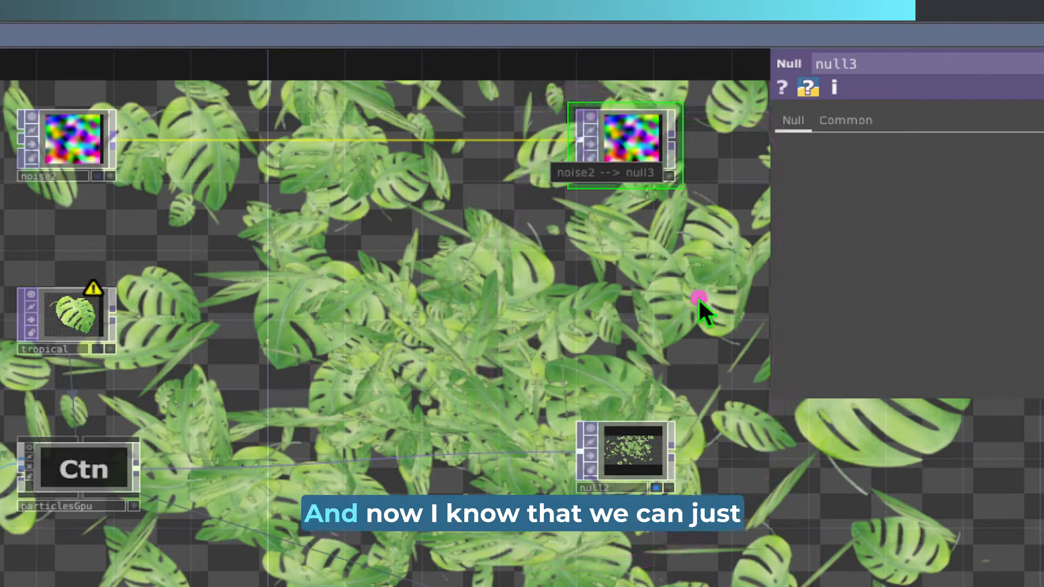
drag(751, 268, 662, 304)
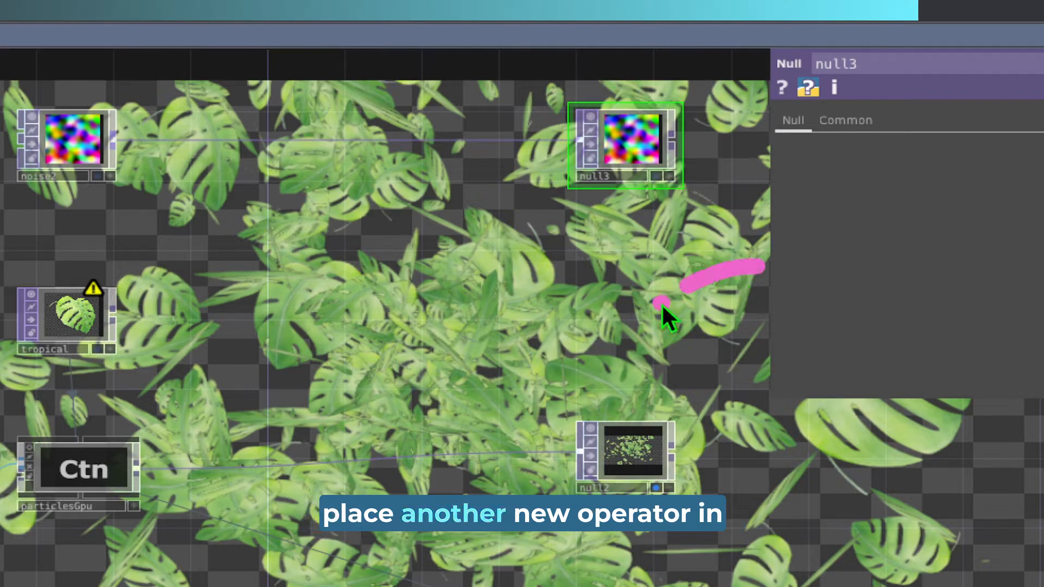
drag(841, 314, 738, 286)
drag(635, 133, 725, 237)
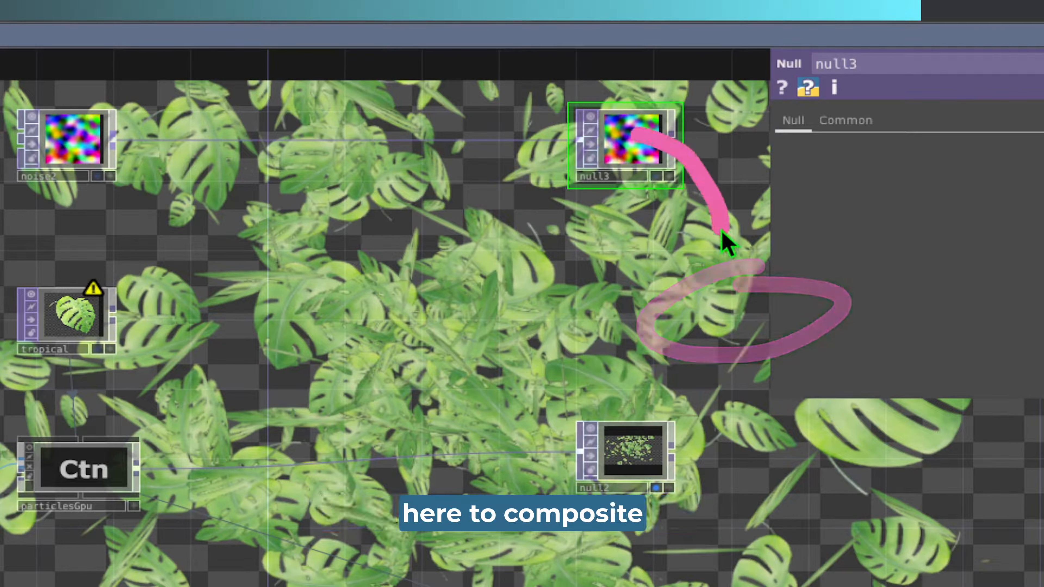
drag(635, 477, 678, 435)
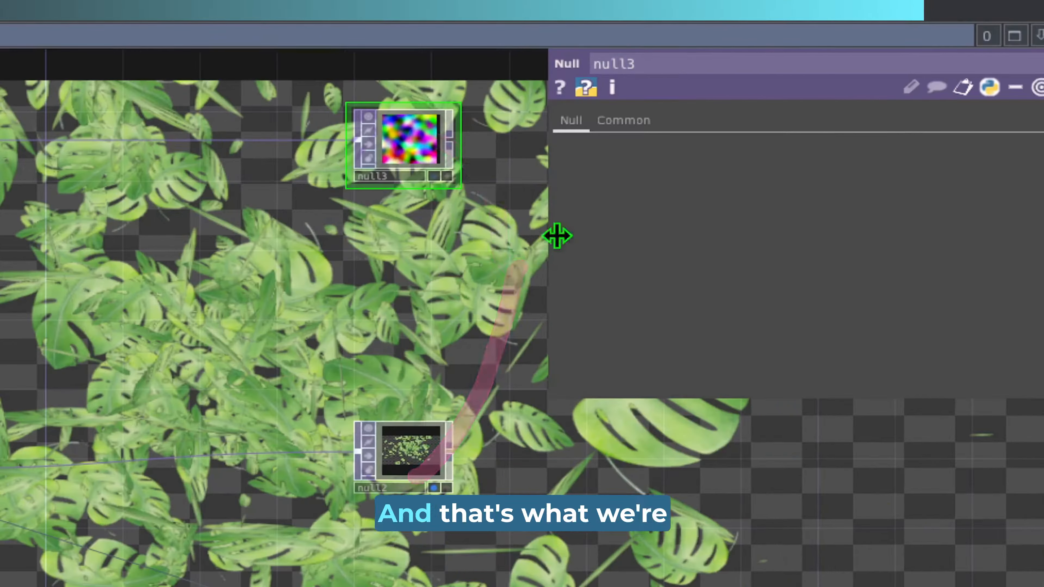
mouse_move(541, 257)
mouse_down()
mouse_move(516, 315)
mouse_move(513, 280)
mouse_up()
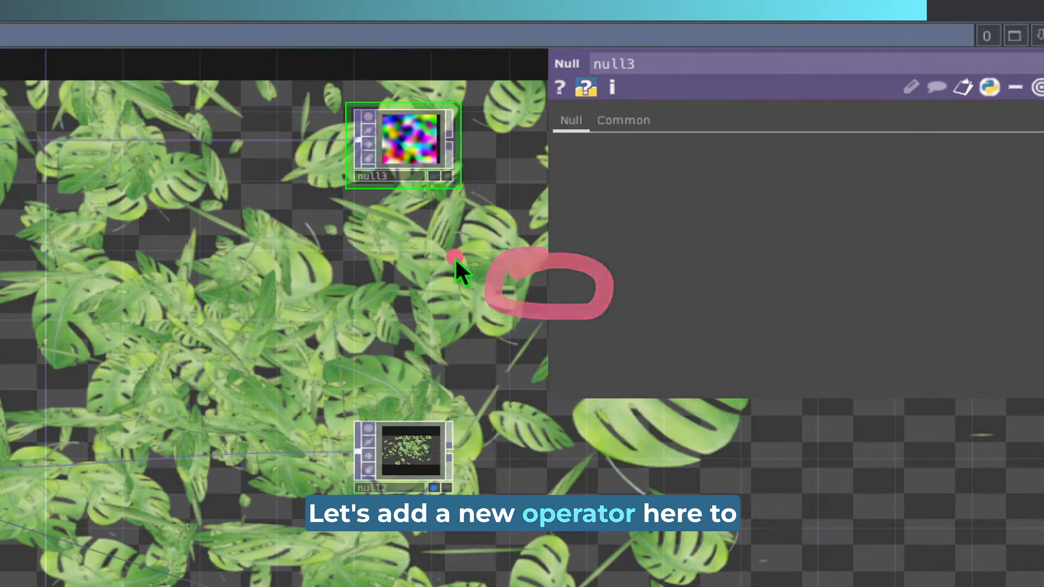
drag(423, 148, 427, 479)
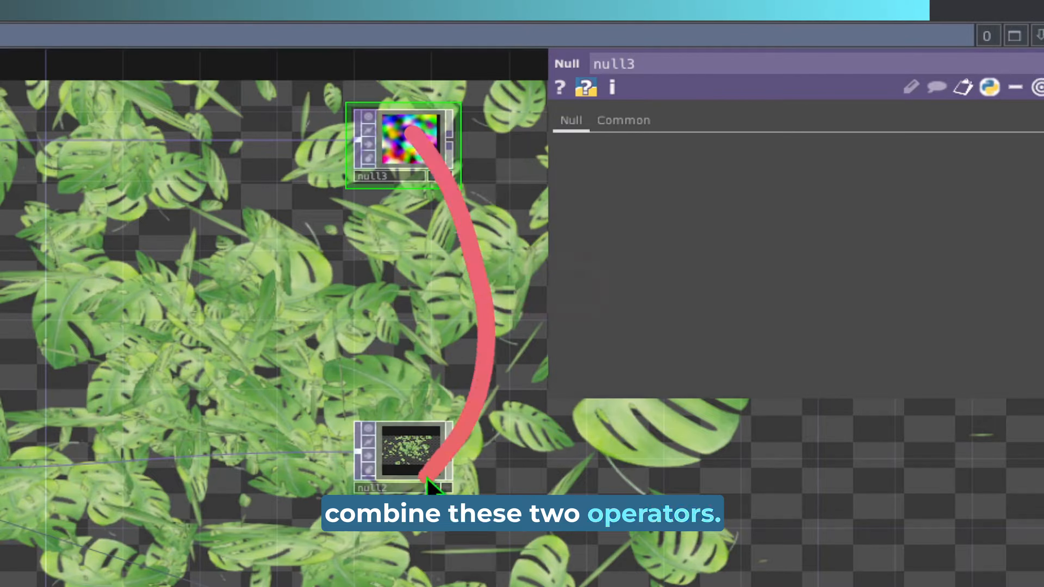
Add a Composite TOP just beyond null3 and null2, midway between their rows.
key(Tab)
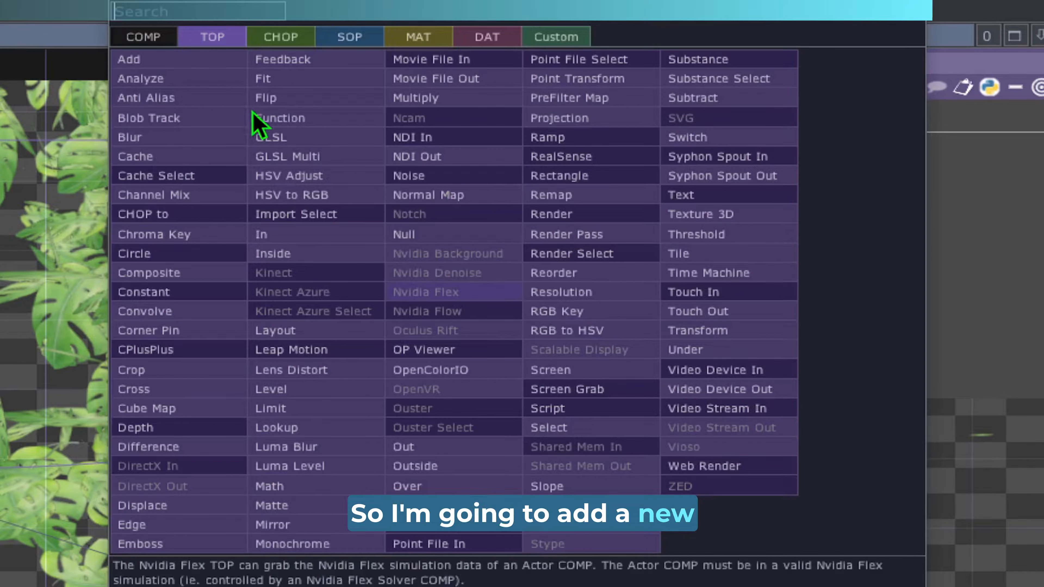
drag(188, 20, 276, 78)
mouse_move(144, 223)
mouse_down()
mouse_move(93, 254)
mouse_move(198, 221)
mouse_up()
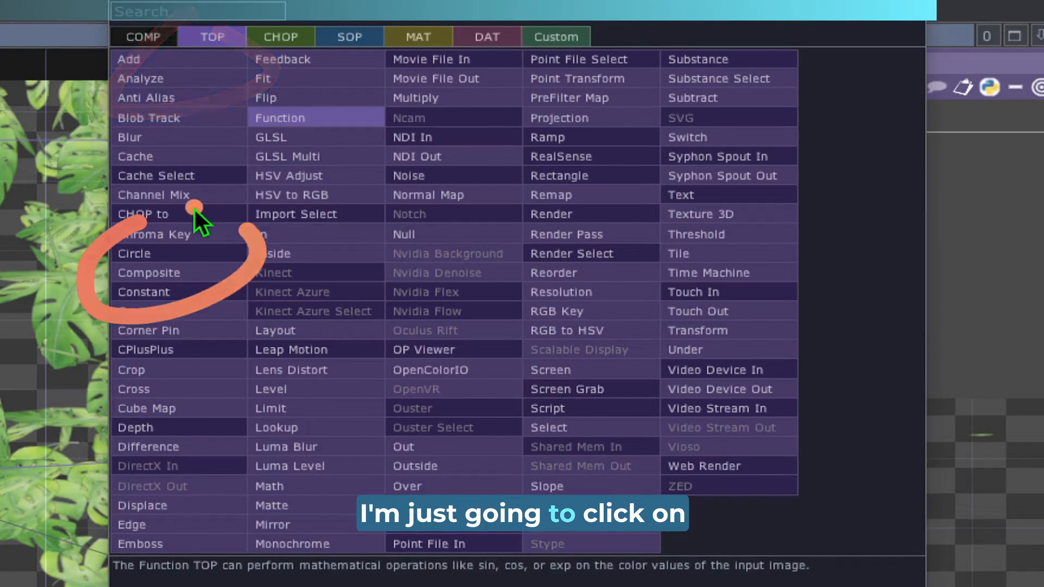
click(177, 274)
click(536, 304)
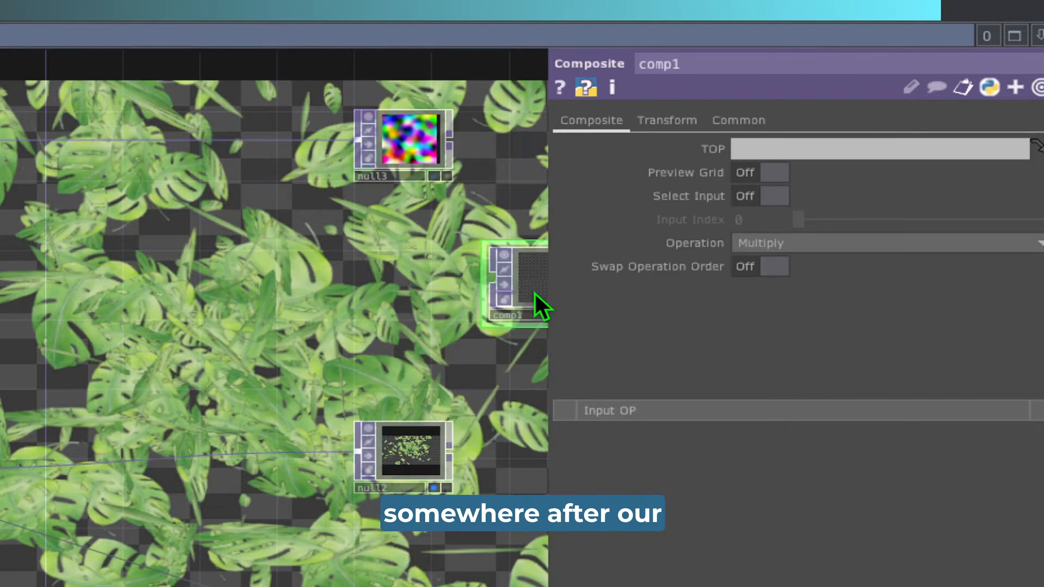
Wire the outputs of null3 and null2 into comp1, with null3 as the first input.
drag(513, 378, 396, 363)
drag(407, 267, 465, 267)
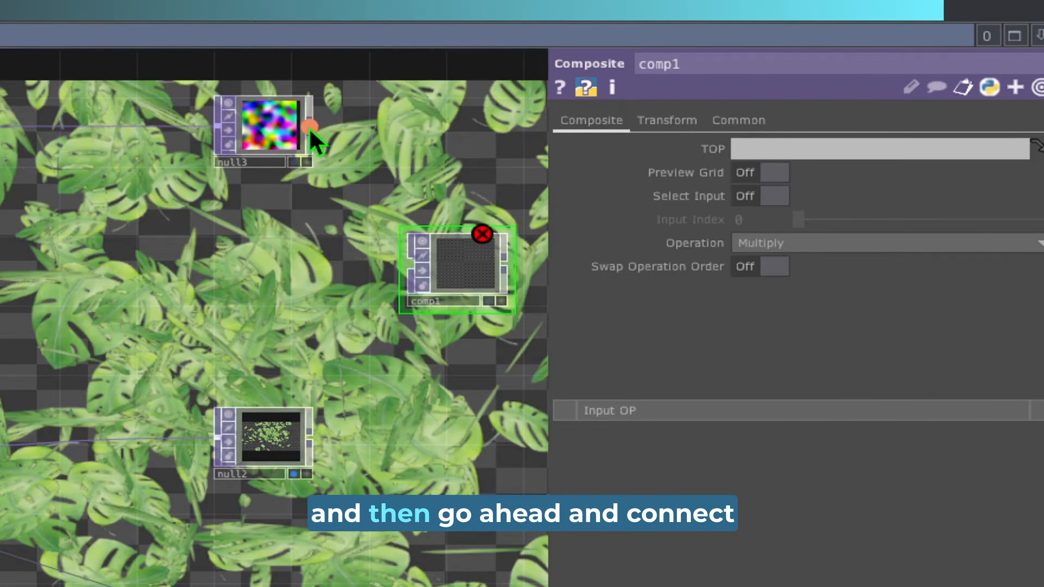
drag(299, 435, 324, 411)
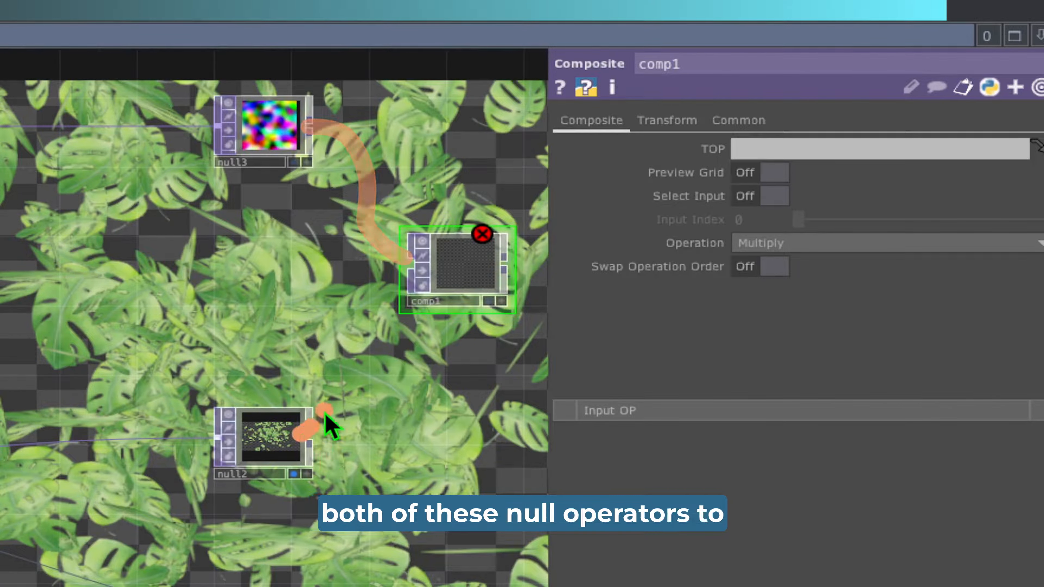
click(390, 254)
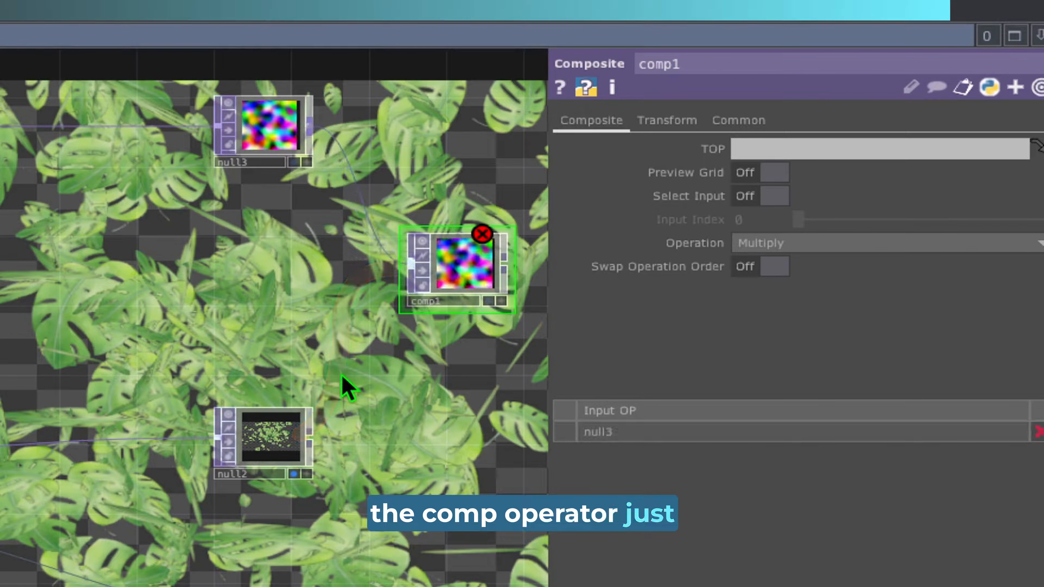
click(413, 254)
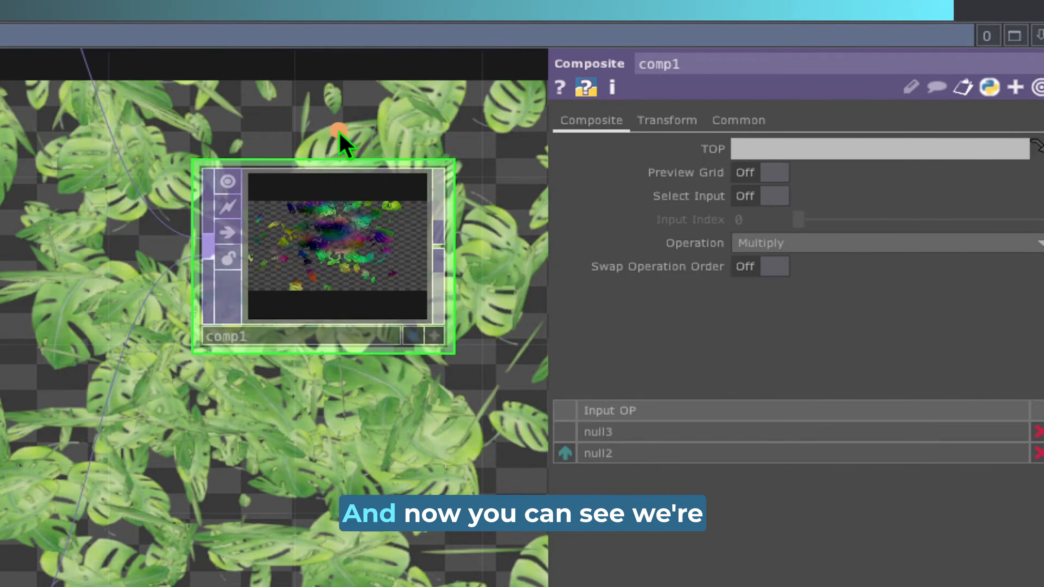
Turn off null2's background display and turn on the display for comp1 instead.
mouse_move(339, 131)
mouse_down()
mouse_move(170, 336)
mouse_move(427, 154)
mouse_move(238, 187)
mouse_up()
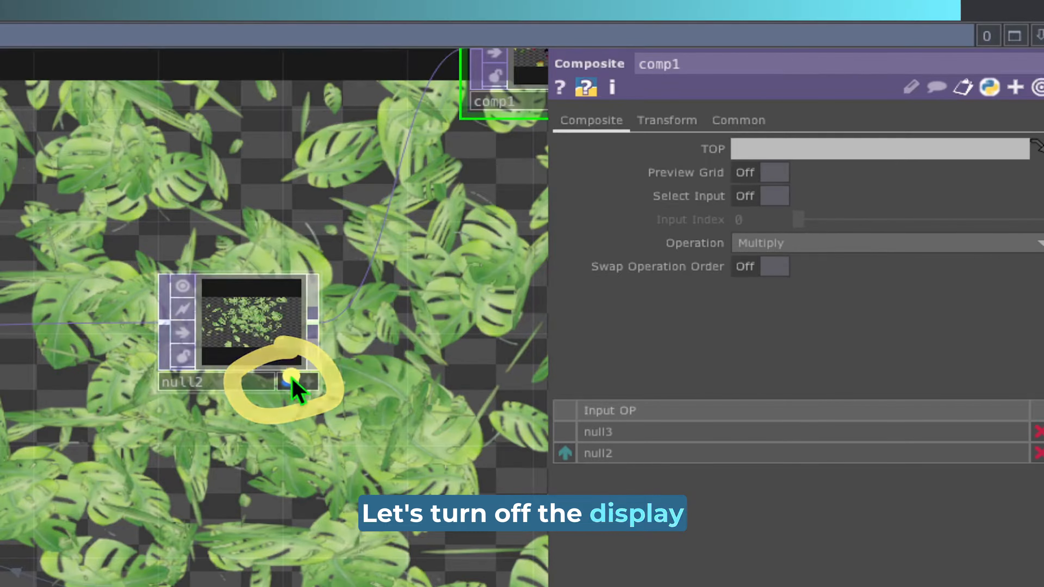
click(290, 380)
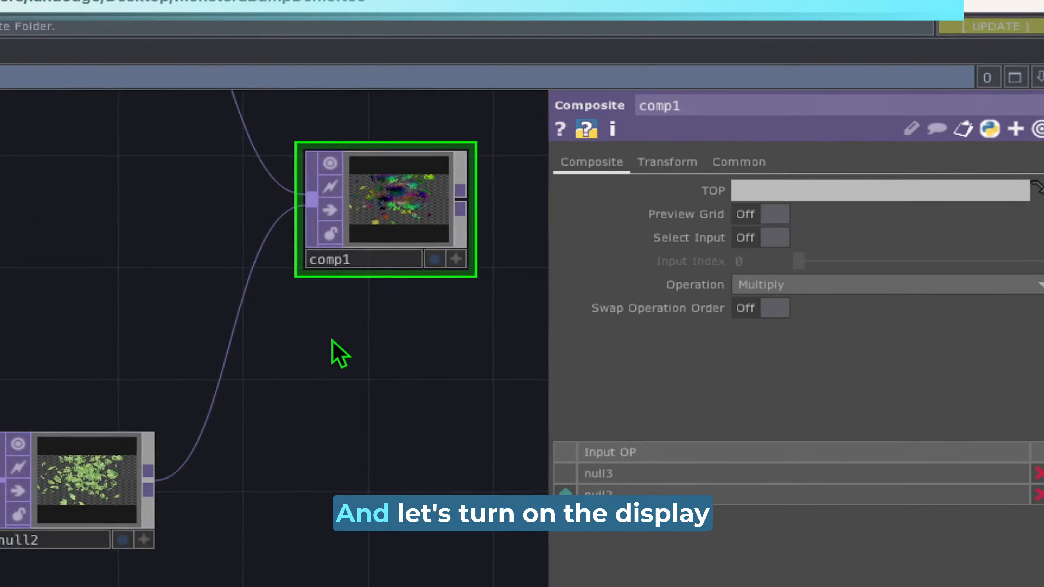
click(438, 257)
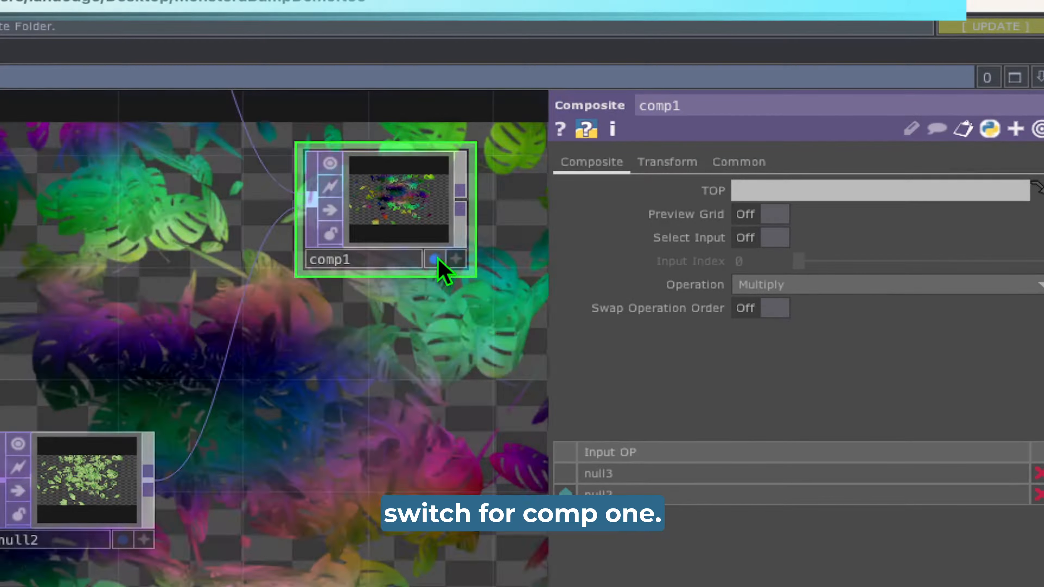
mouse_move(409, 367)
mouse_down()
mouse_move(442, 329)
mouse_move(315, 550)
mouse_move(417, 319)
mouse_up()
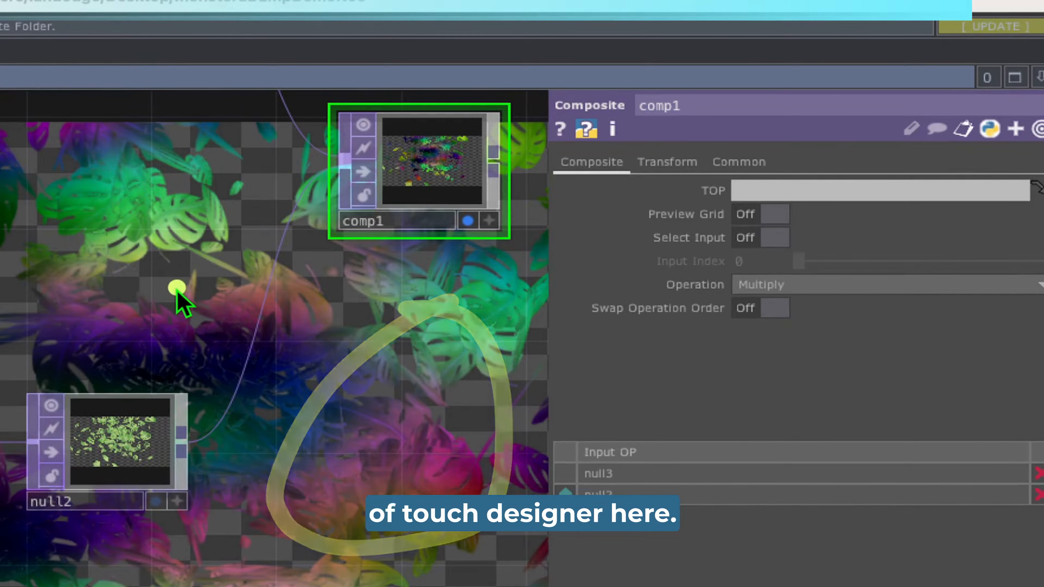
drag(137, 499, 183, 586)
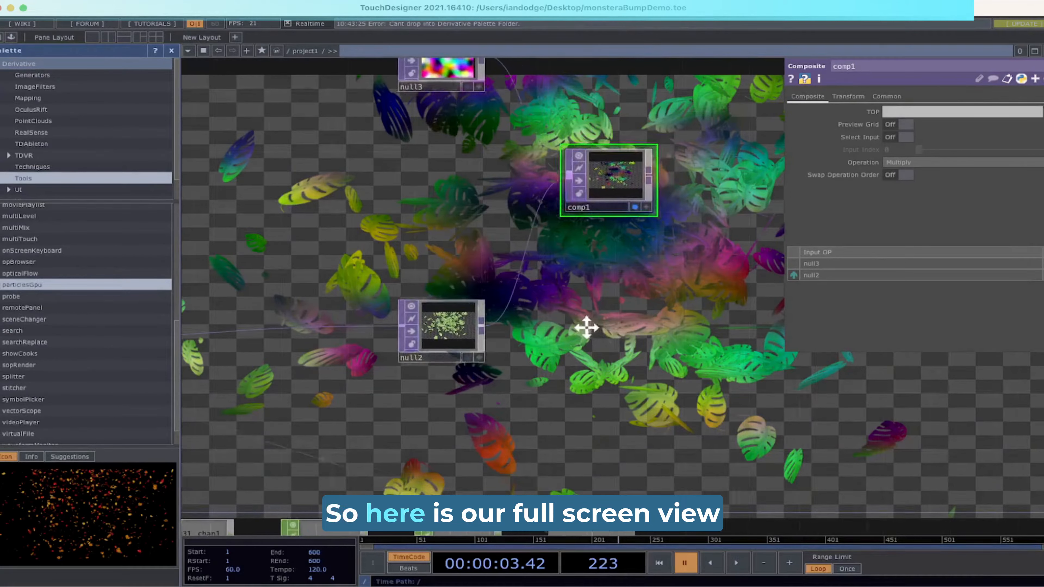
Append a Transform TOP to comp1's output and turn on its Comp Over Background Color option.
drag(587, 327, 569, 240)
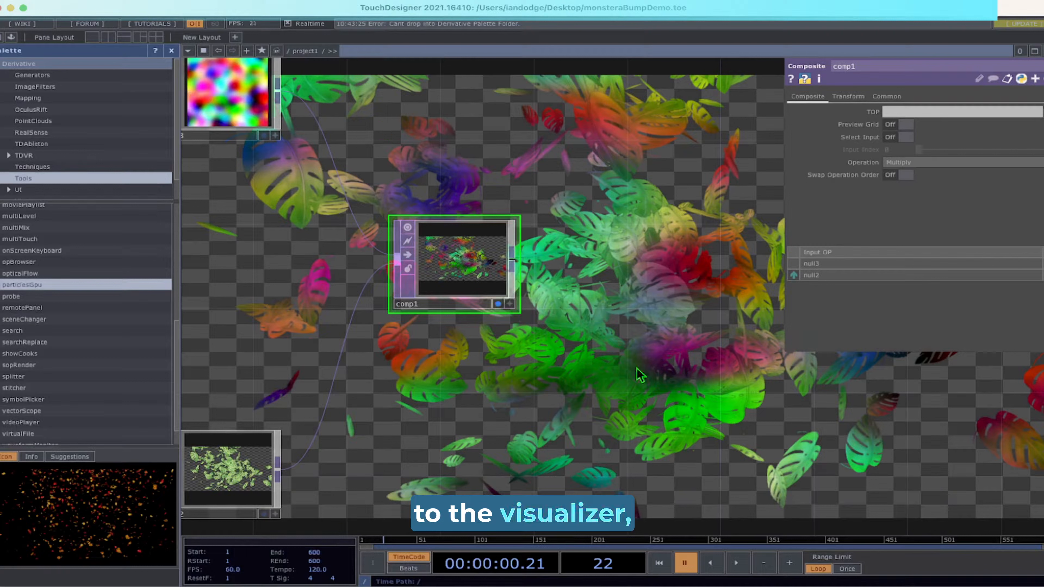
drag(522, 232, 498, 279)
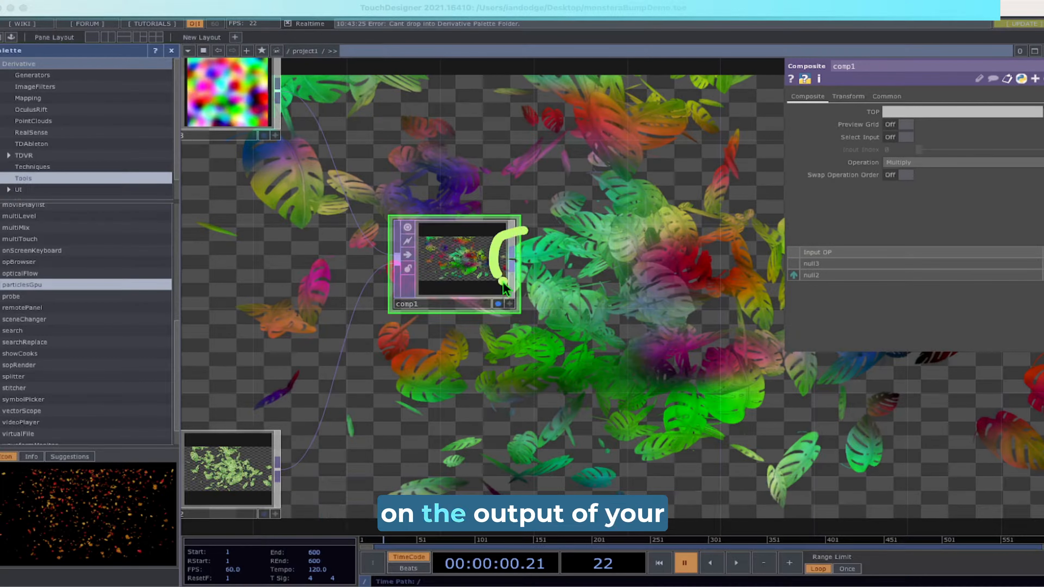
right_click(512, 261)
mouse_move(347, 106)
mouse_down()
mouse_move(324, 129)
mouse_move(379, 127)
mouse_up()
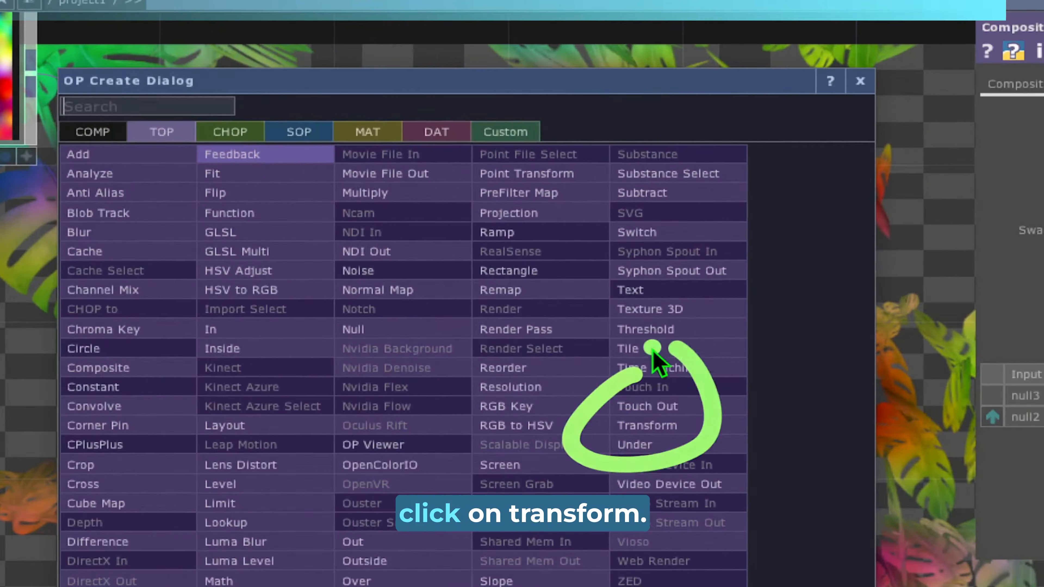
click(827, 424)
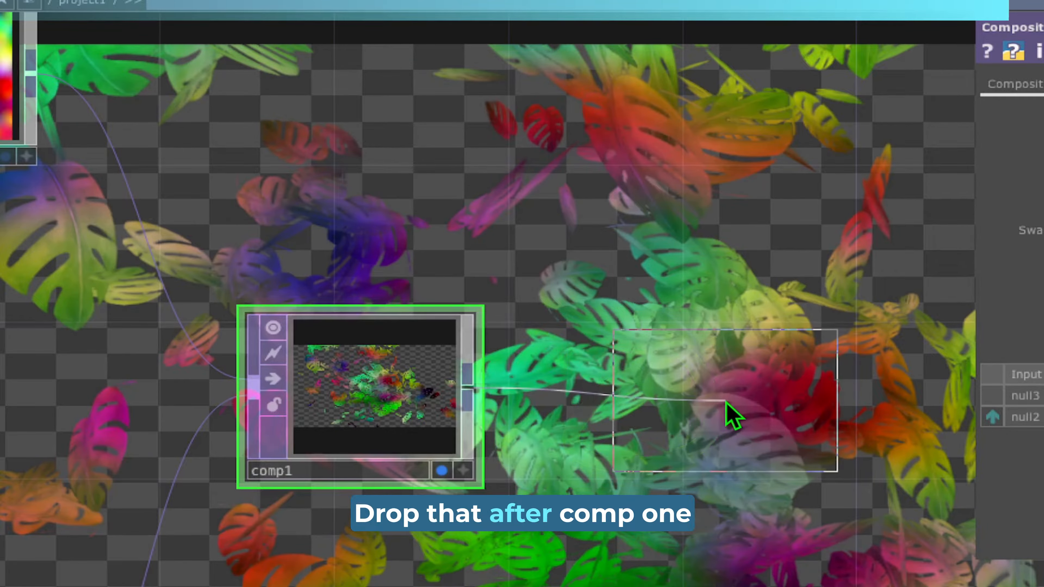
click(723, 416)
drag(355, 417, 684, 272)
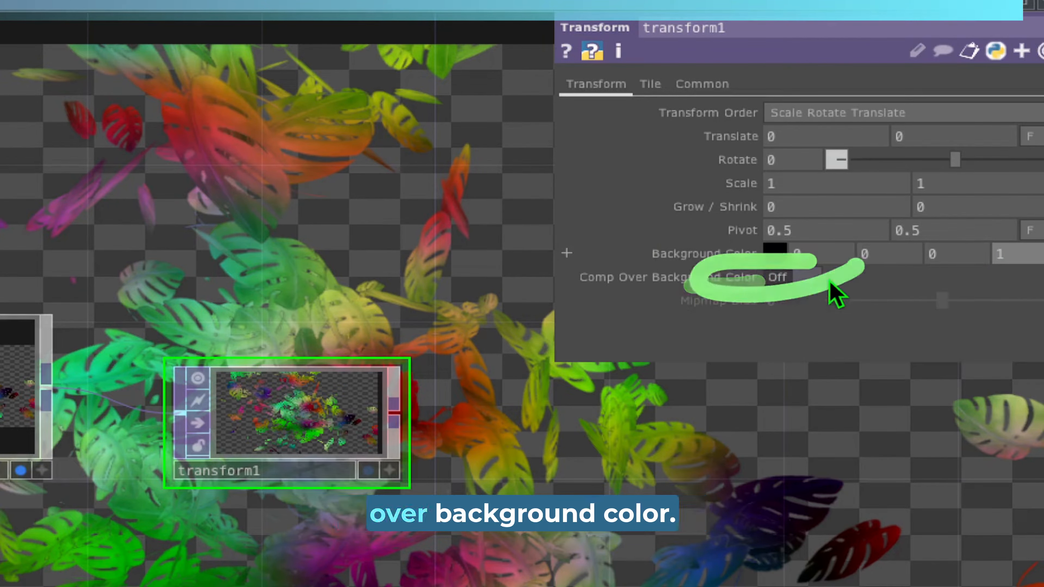
click(812, 276)
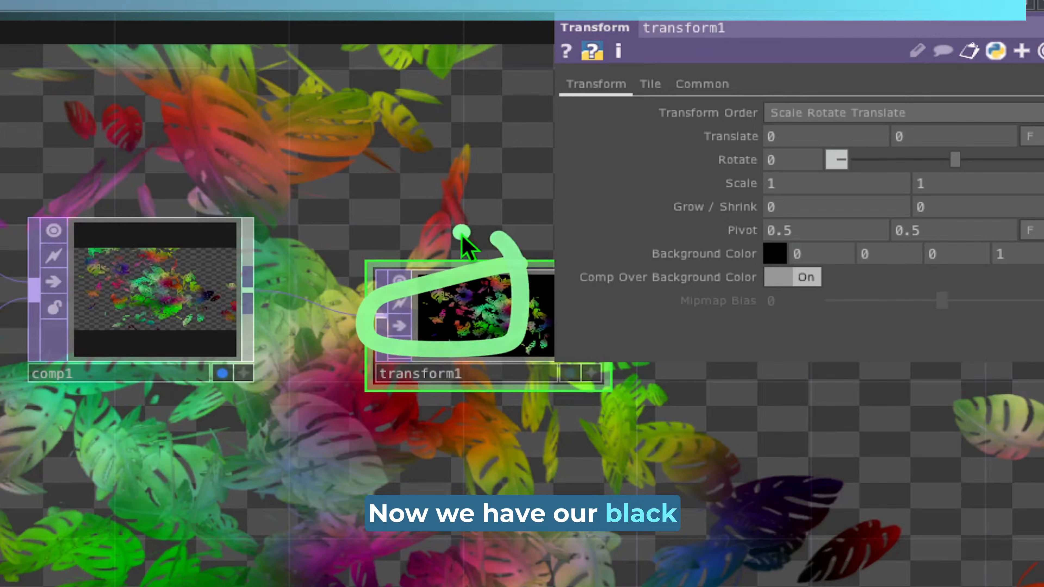
Turn off comp1's background display and turn on the display for transform1.
click(223, 363)
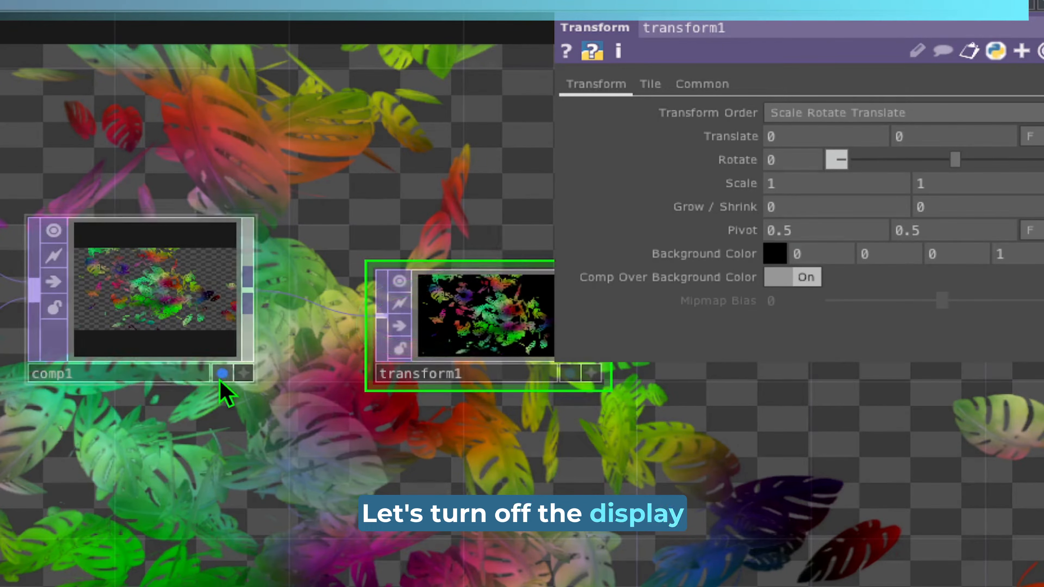
click(222, 376)
click(571, 375)
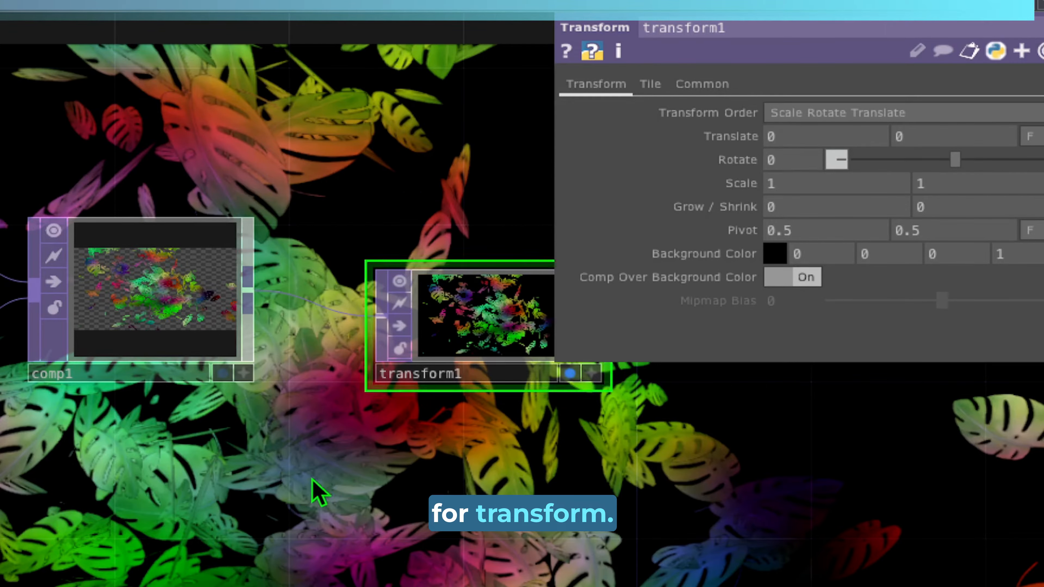
drag(317, 489, 337, 522)
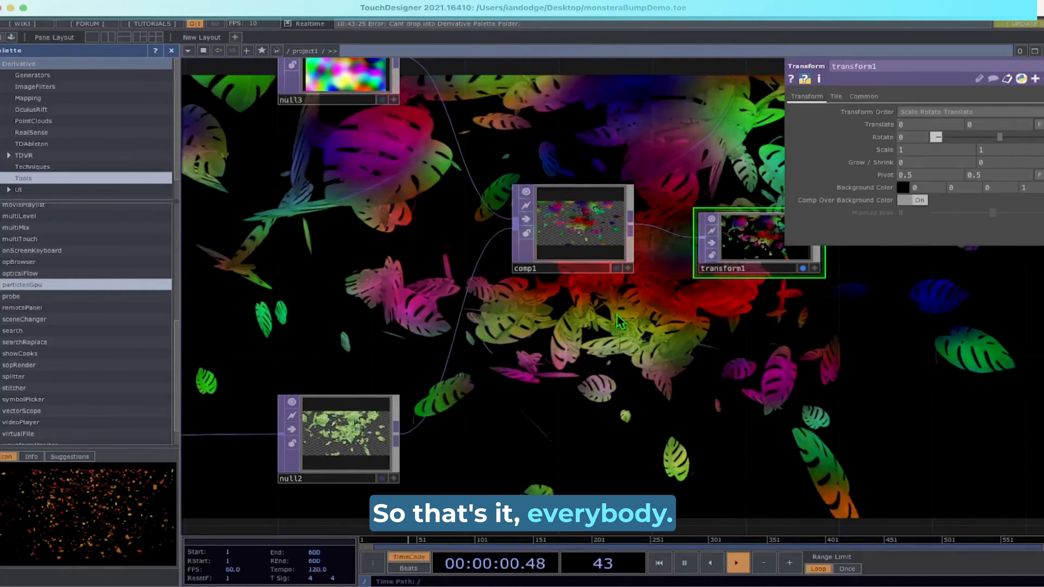